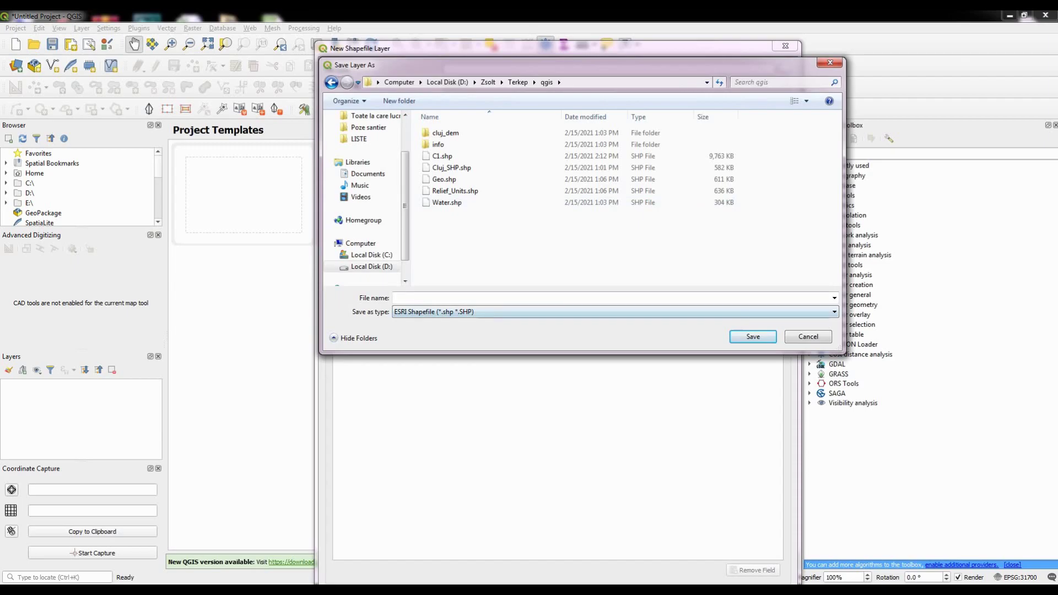
# Step: Name the new shapefile Line and save it as an ESRI Shapefile in the qgis folder
pyautogui.write('ine')
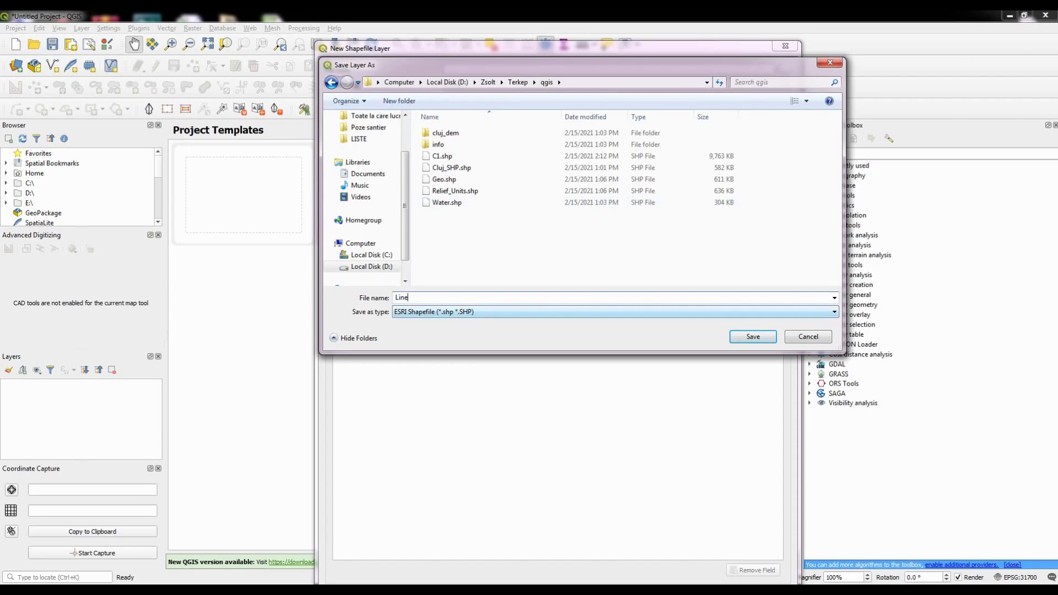
pyautogui.click(434, 312)
pyautogui.click(434, 323)
pyautogui.click(752, 336)
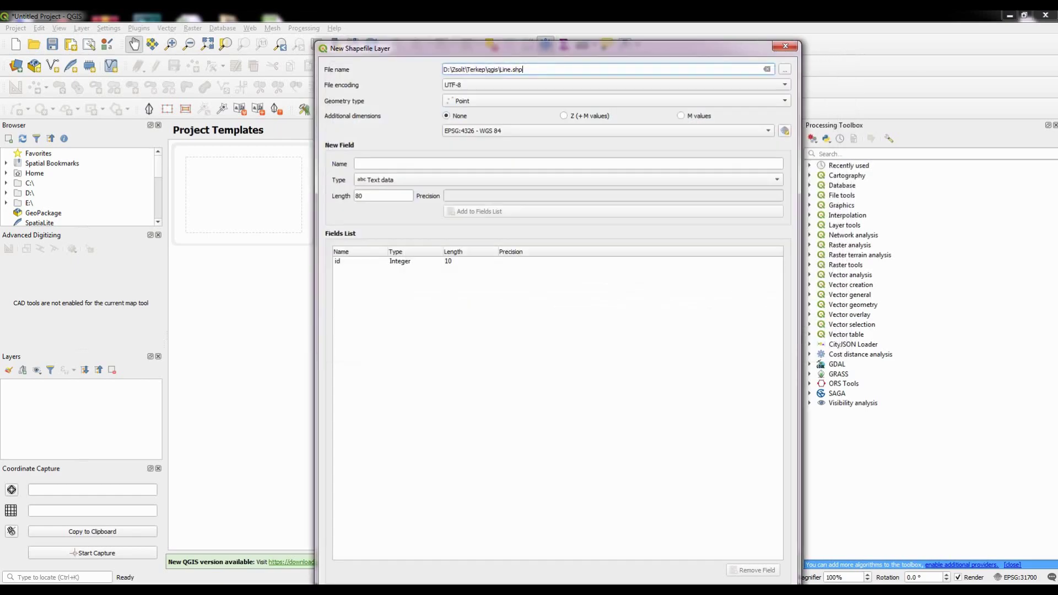
# Step: Set the new layer's geometry type to Line and its coordinate system to the project CRS, EPSG:31700 - Dealul Piscului 1970/ Stereo 70
pyautogui.click(615, 100)
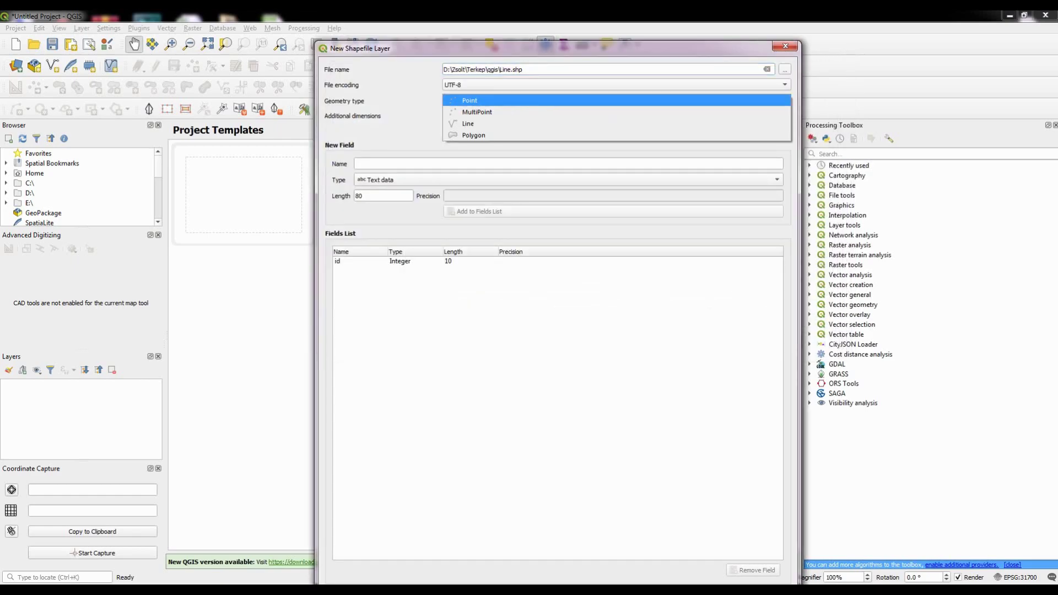
pyautogui.press('Down')
pyautogui.press('Down')
pyautogui.press('Return')
pyautogui.press('Tab')
pyautogui.press('Tab')
pyautogui.hotkey('alt', 'Down')
pyautogui.press('Down')
pyautogui.press('Return')
# Step: Add a text field named N with length 80 to the fields list and create the Line layer
pyautogui.click(356, 163)
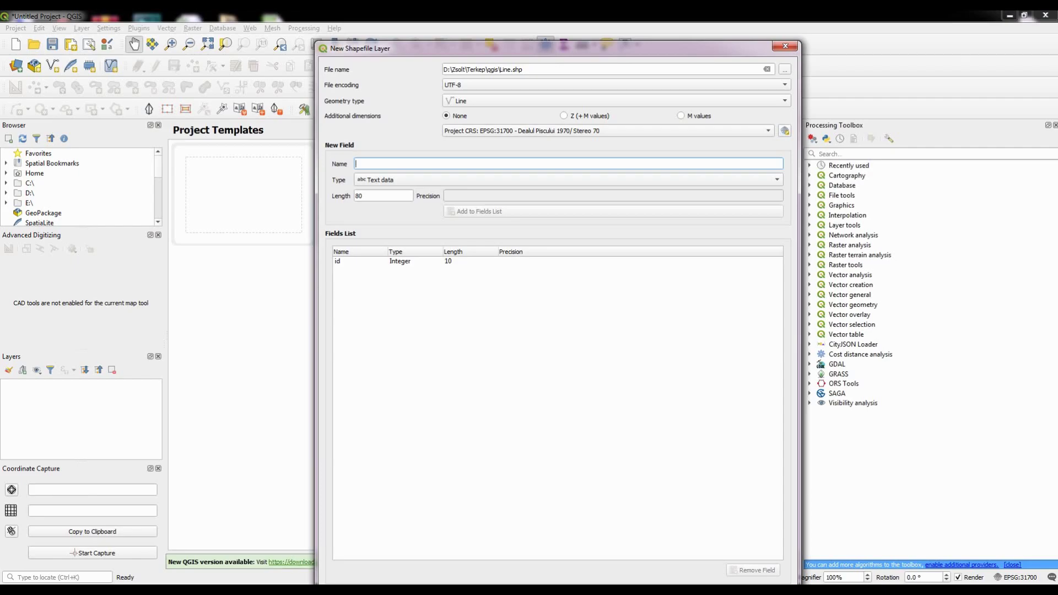
pyautogui.write('N')
pyautogui.click(613, 211)
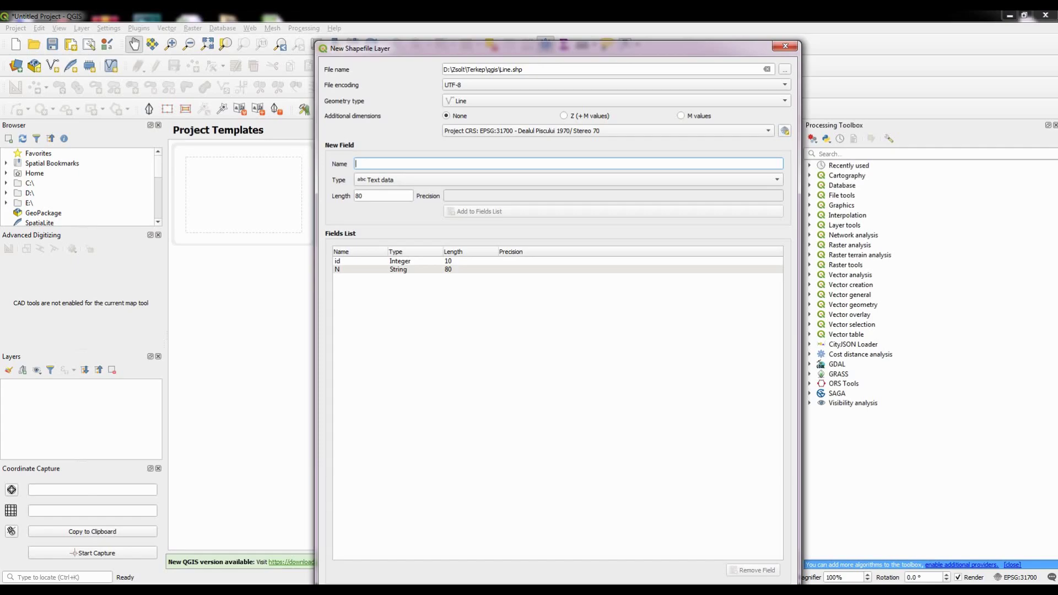
pyautogui.moveTo(366, 41)
pyautogui.mouseDown()
pyautogui.moveTo(366, 79)
pyautogui.moveTo(378, 45)
pyautogui.mouseUp()
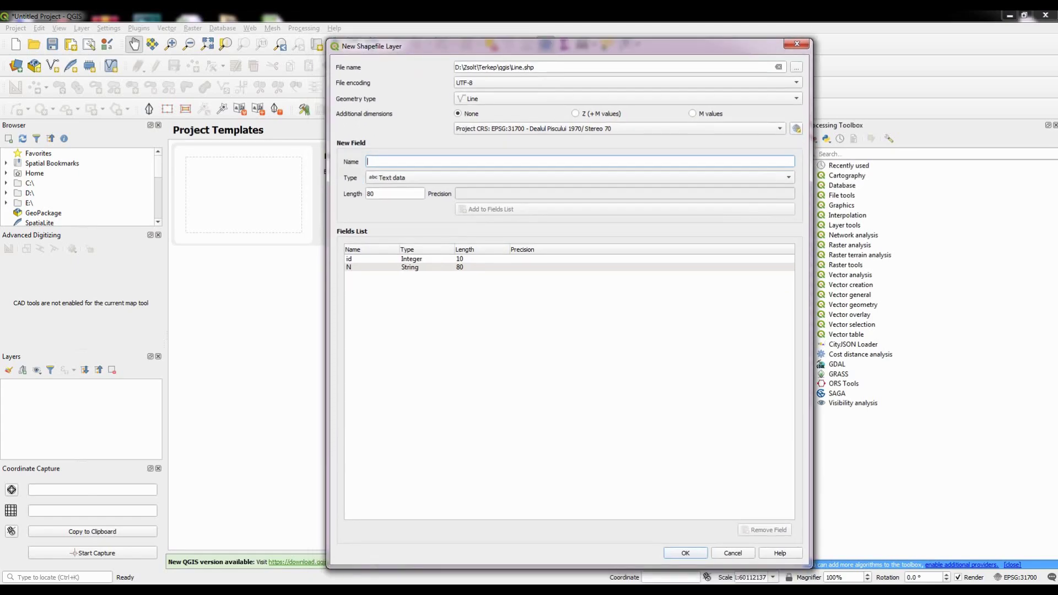
pyautogui.press('Return')
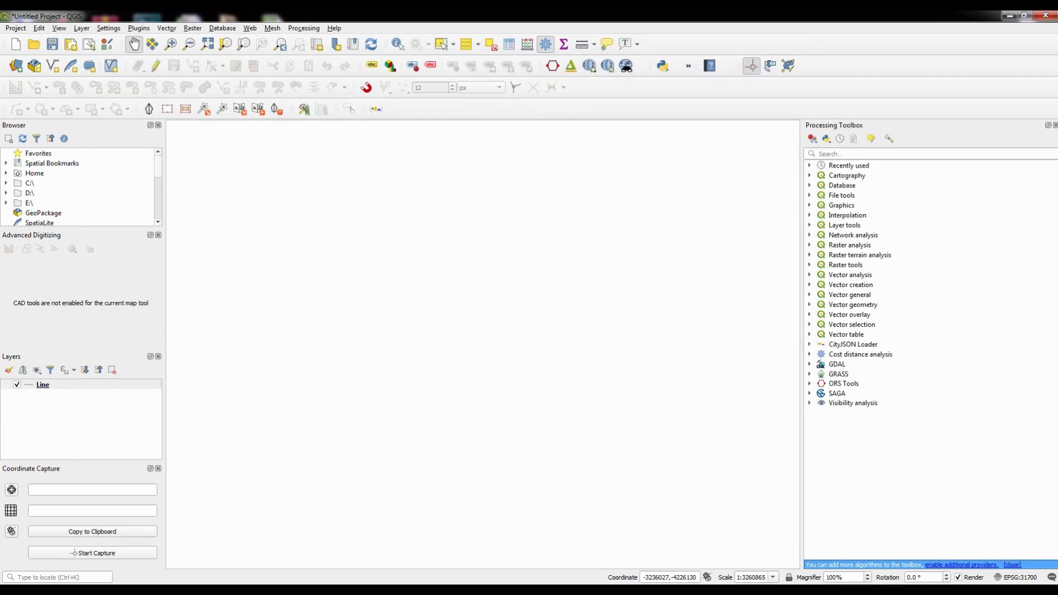
# Step: Enable editing on the Line layer and draw a five-vertex line that runs across, steps down and continues across the map canvas
pyautogui.click(43, 384)
pyautogui.click(156, 66)
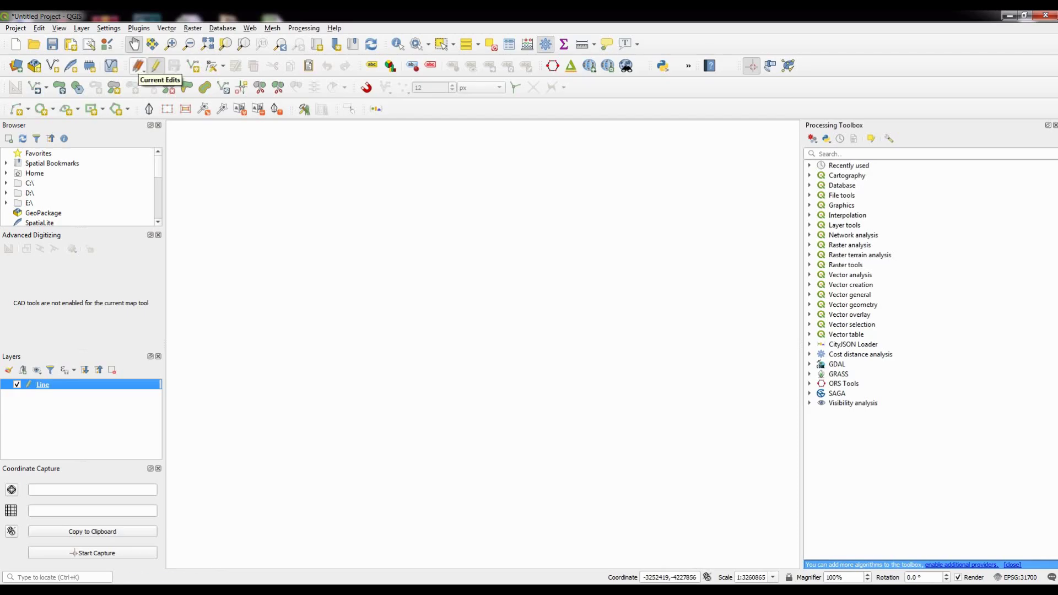
pyautogui.click(35, 87)
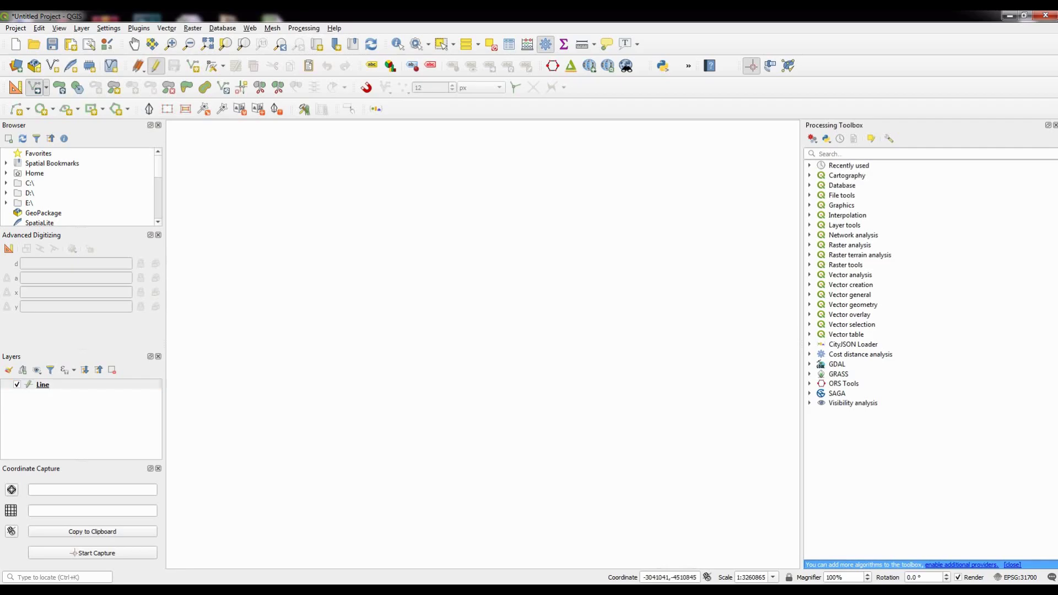
pyautogui.click(65, 384)
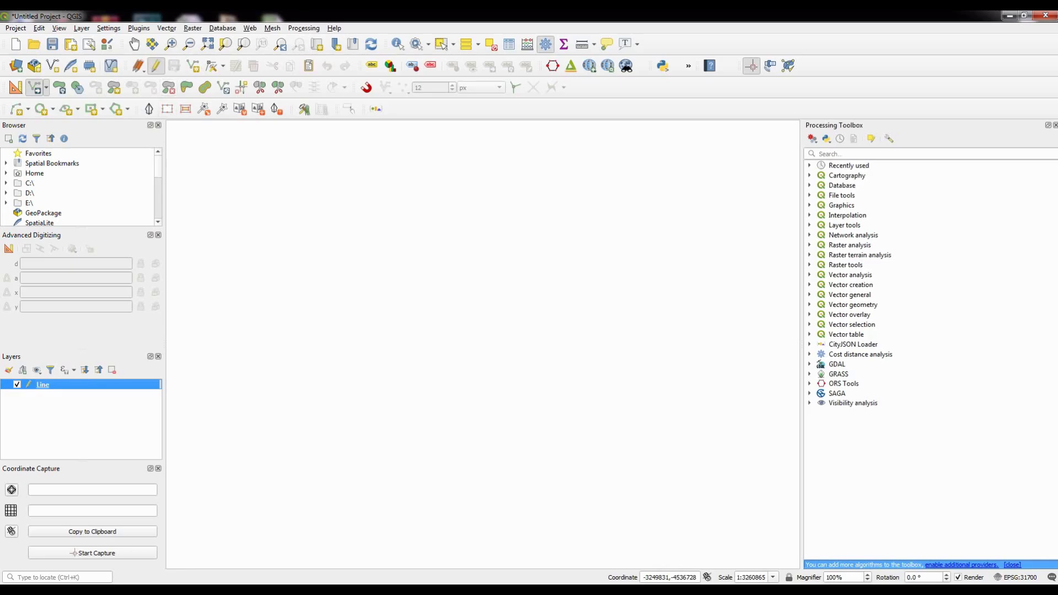
pyautogui.click(192, 65)
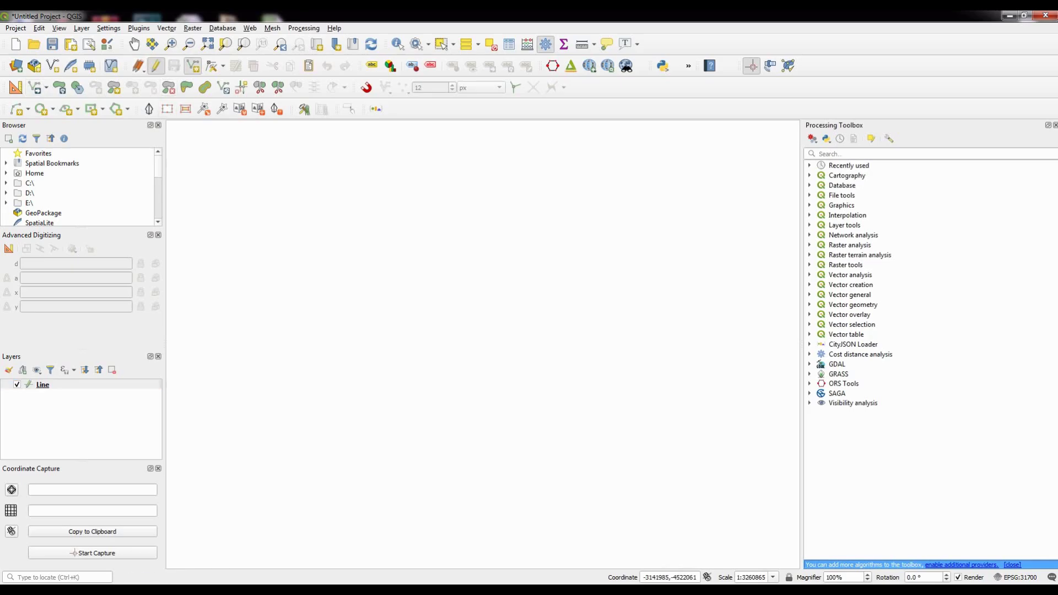
pyautogui.click(389, 313)
pyautogui.click(425, 342)
pyautogui.click(428, 377)
pyautogui.click(475, 380)
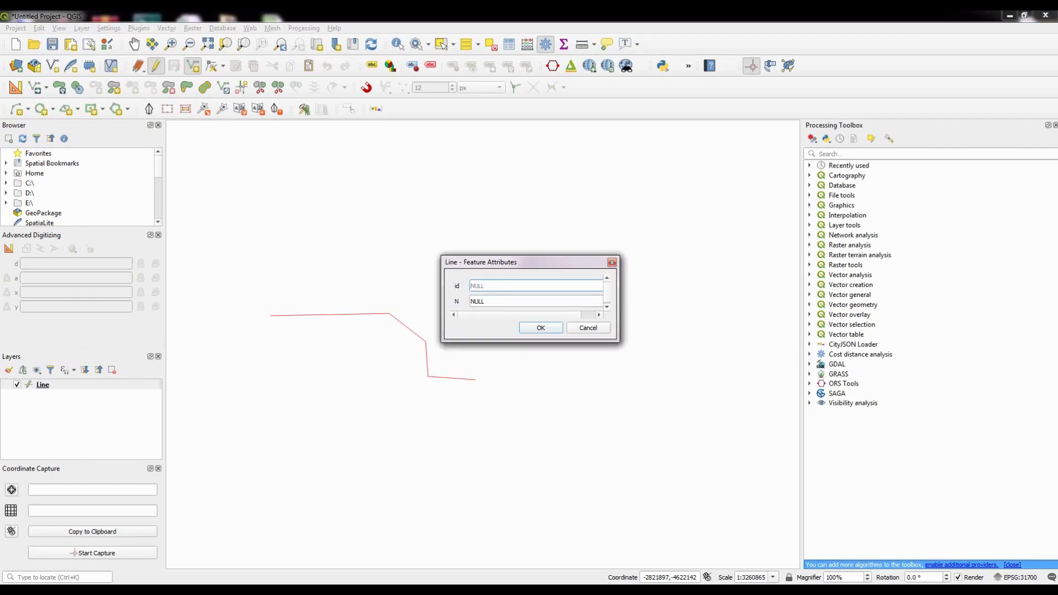
# Step: Give the first line feature id 1 and N value 1
pyautogui.write('1')
pyautogui.press('Tab')
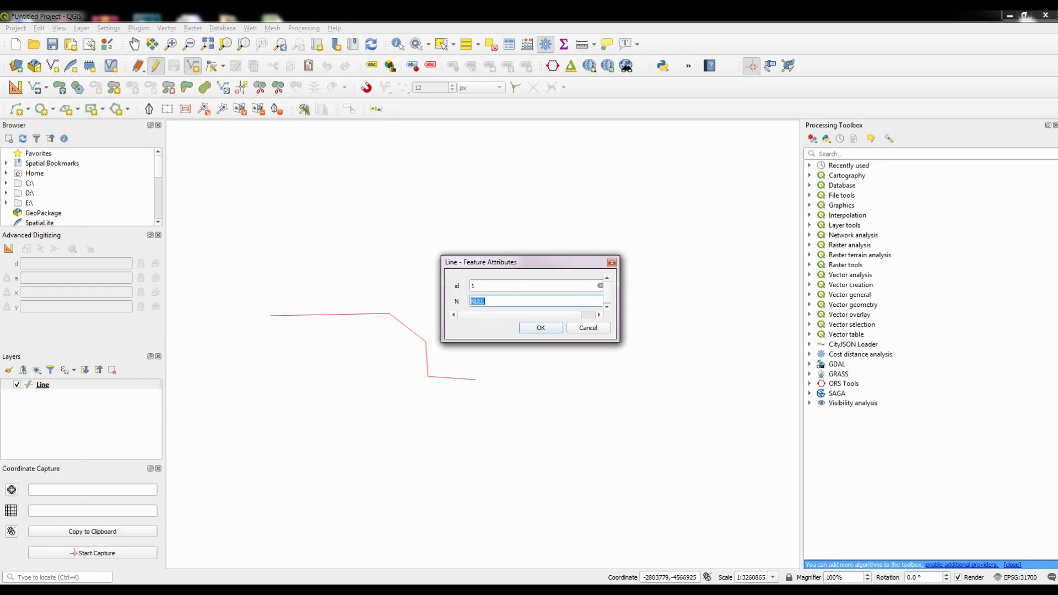
pyautogui.write('1')
pyautogui.press('Return')
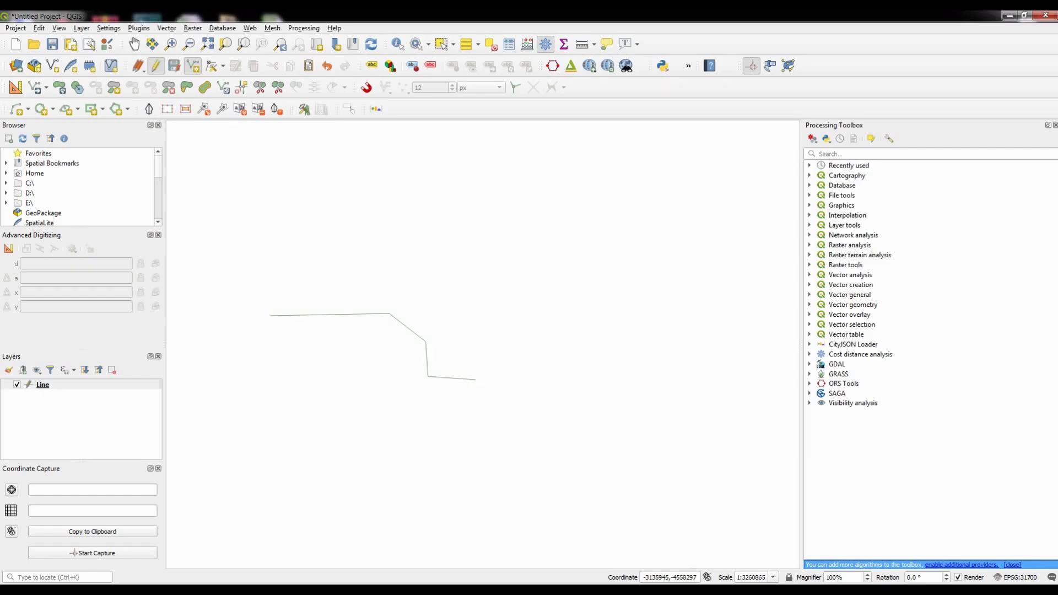
# Step: Draw a second five-vertex line just below the first one, following the same stepped course
pyautogui.click(273, 337)
pyautogui.click(377, 335)
pyautogui.click(403, 352)
pyautogui.click(407, 392)
pyautogui.click(475, 398)
pyautogui.rightClick(475, 398)
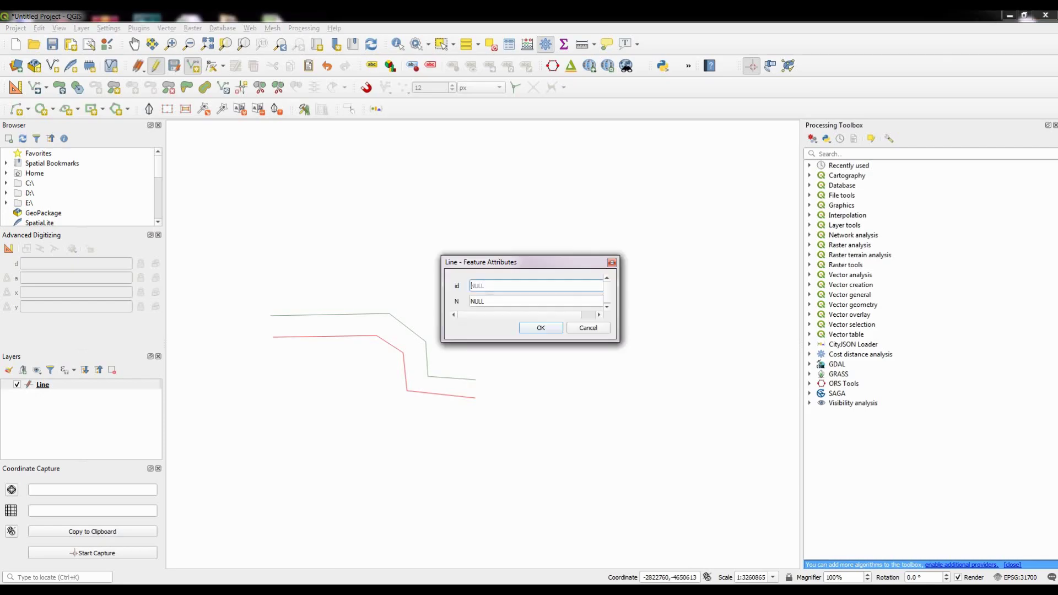
# Step: Give the second line id 2 and N value s2, then save the Line layer's edits and end its editing
pyautogui.write('2')
pyautogui.press('Tab')
pyautogui.write('s2')
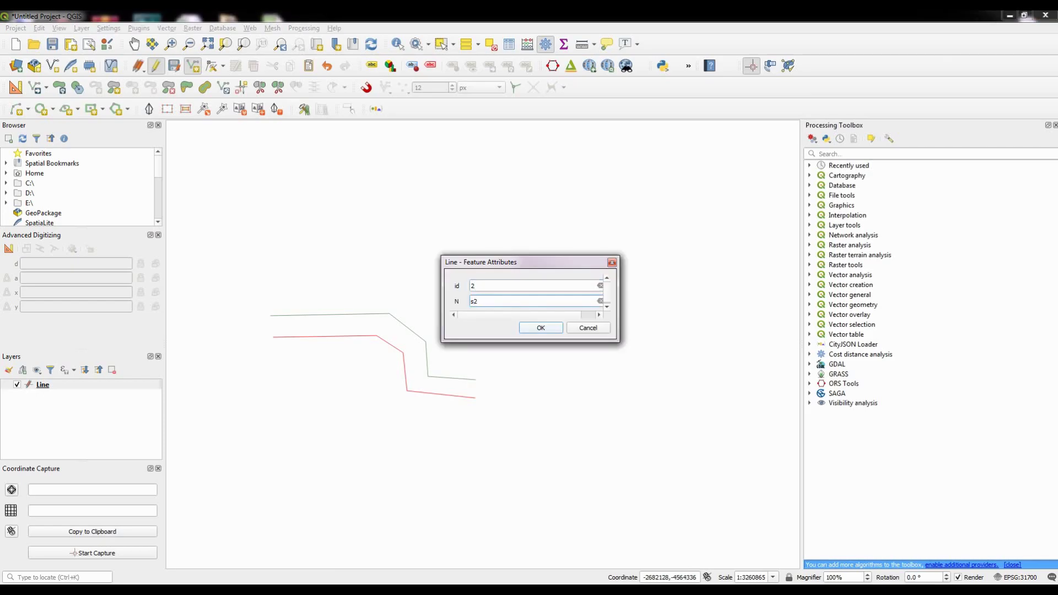
pyautogui.press('Return')
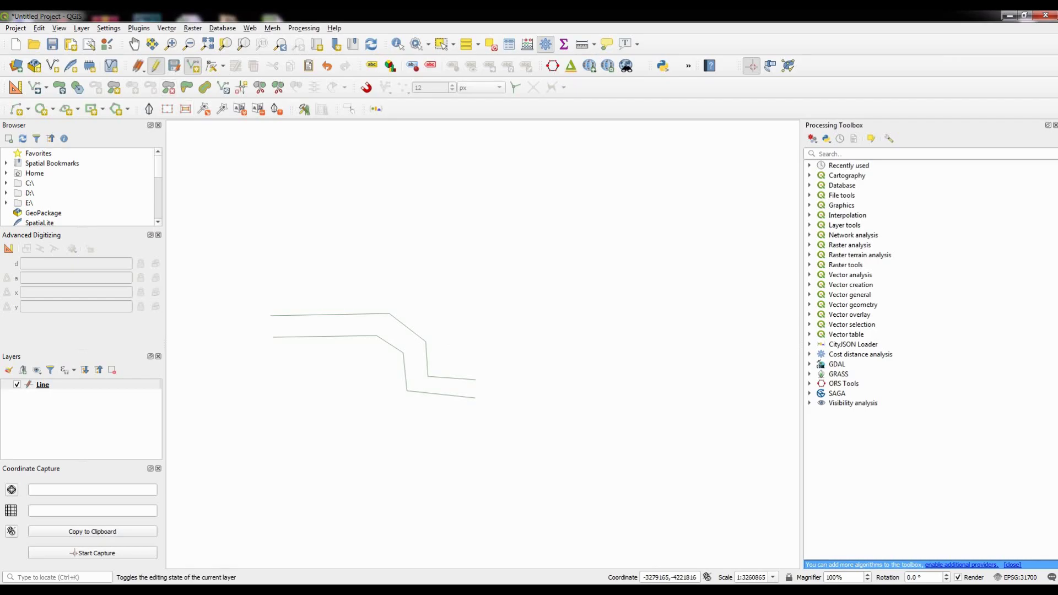
pyautogui.click(175, 65)
pyautogui.click(156, 65)
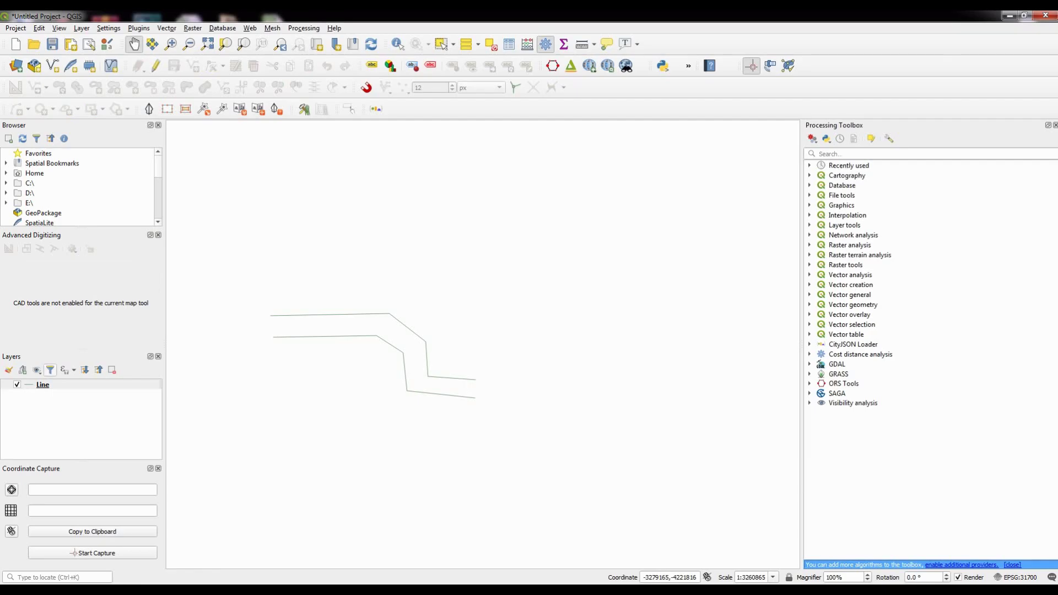
# Step: Start a new point shapefile named Point in the qgis folder, using the project CRS EPSG:31700 - Dealul Piscului 1970/ Stereo 70
pyautogui.click(52, 66)
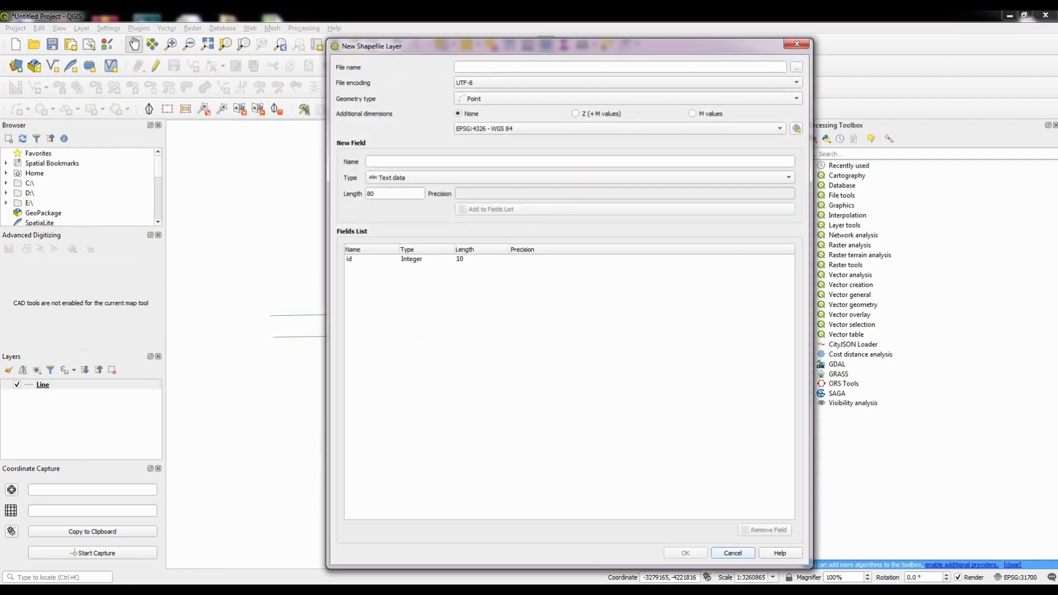
pyautogui.click(795, 67)
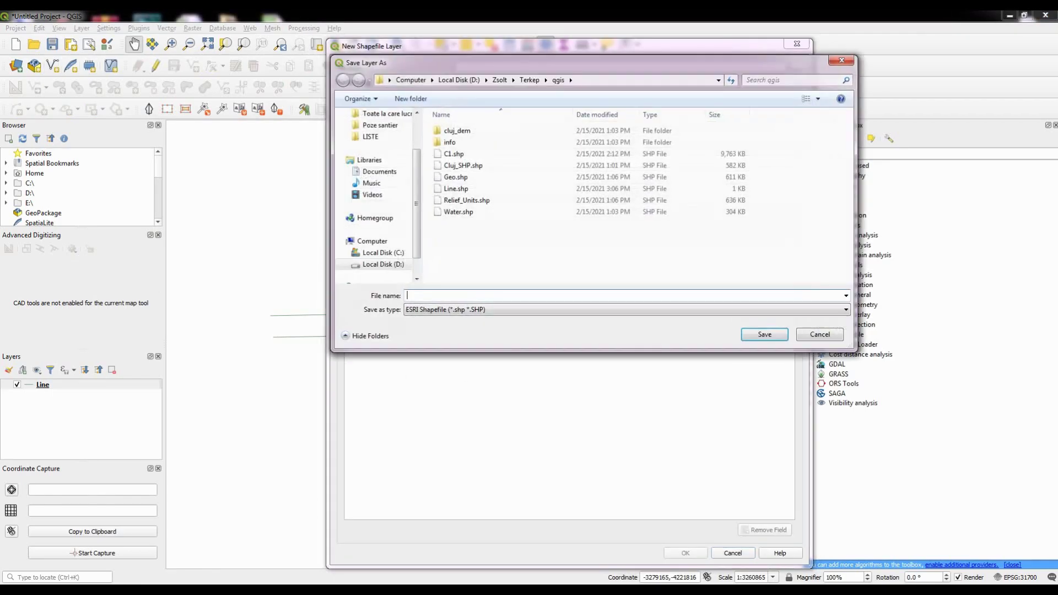
pyautogui.write('Point')
pyautogui.press('Return')
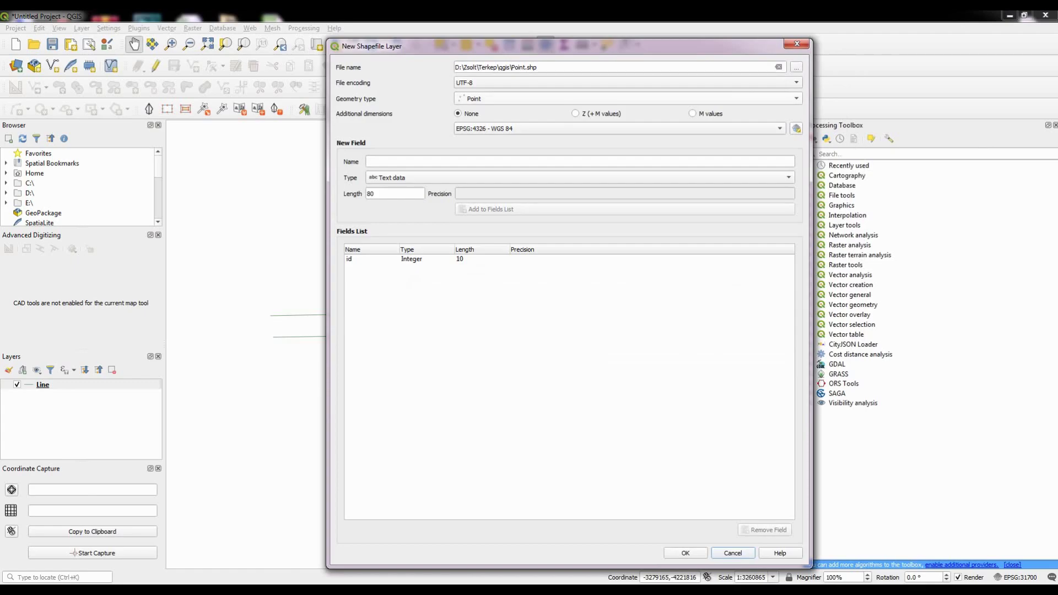
pyautogui.click(618, 128)
pyautogui.click(619, 141)
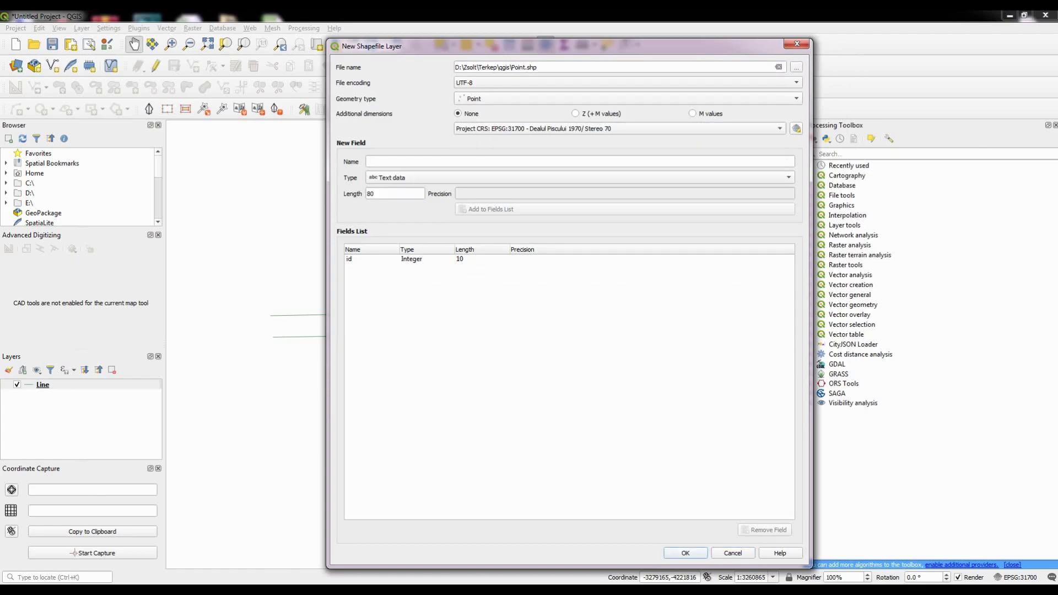
# Step: Add a text field N with length 80 to the point shapefile and create the layer
pyautogui.click(368, 162)
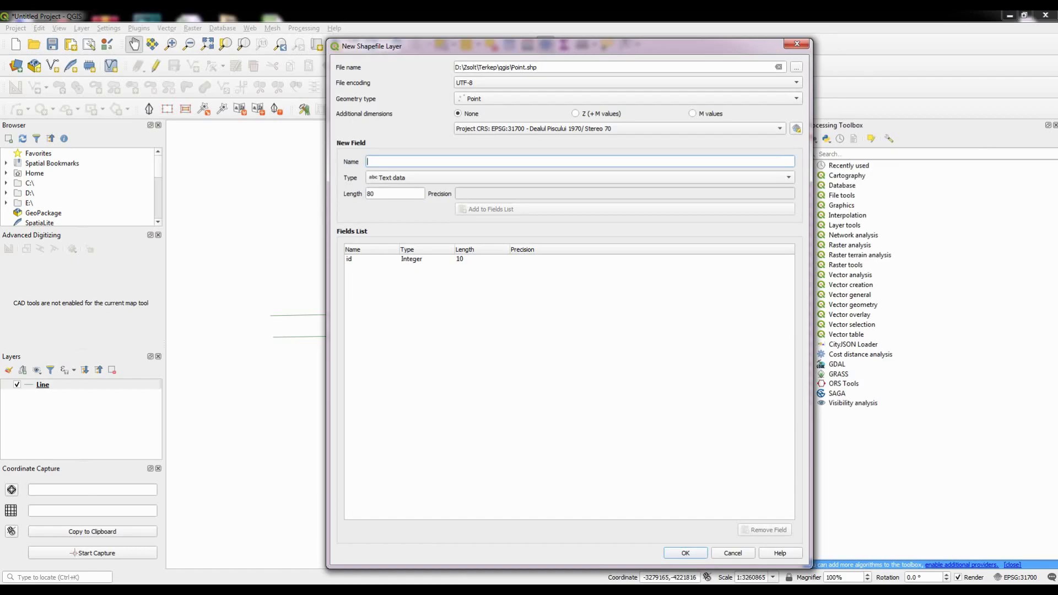
pyautogui.write('N')
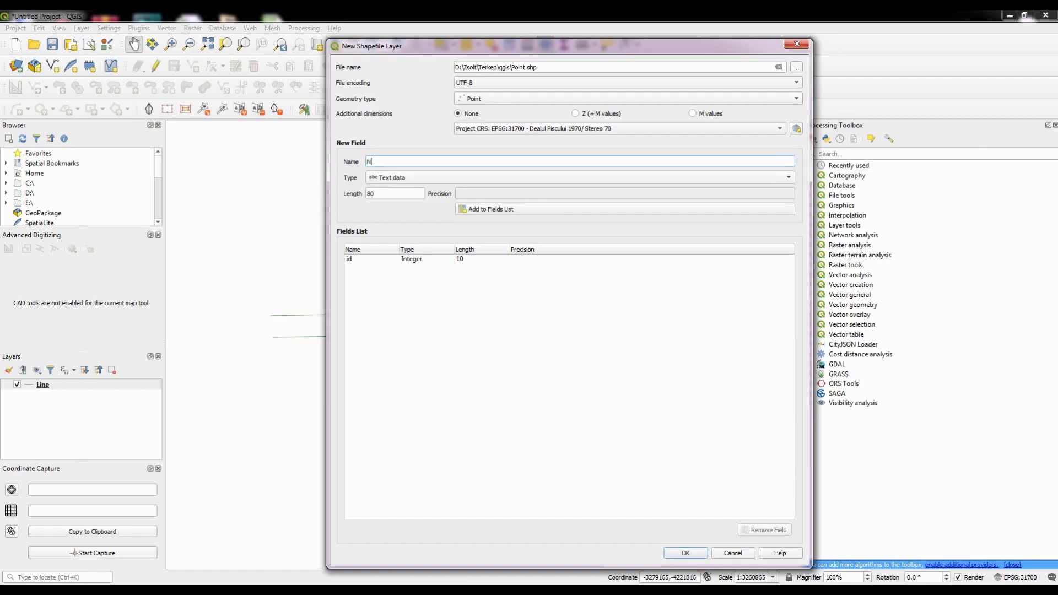
pyautogui.click(488, 209)
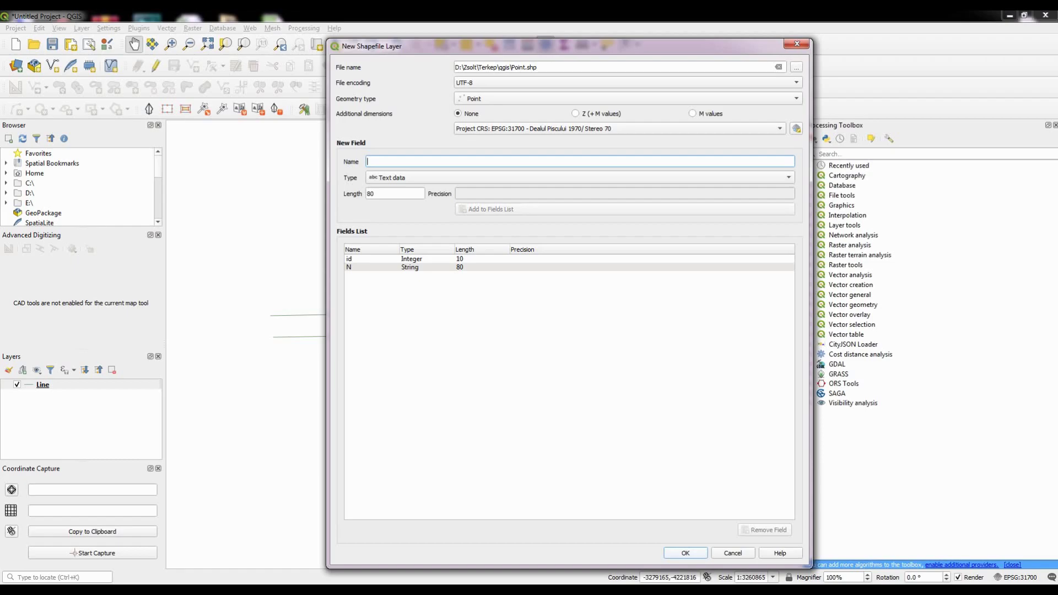
pyautogui.press('Return')
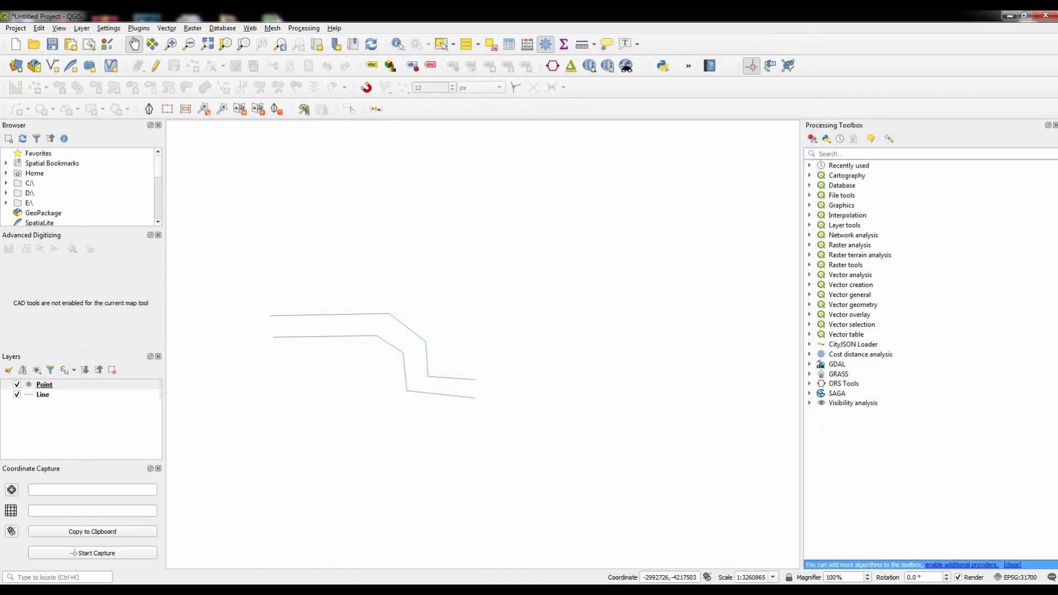
# Step: Enable editing on the Point layer and place a point between the two lines' starting ends, with id 1 and N value s1
pyautogui.click(45, 384)
pyautogui.click(156, 65)
pyautogui.click(192, 65)
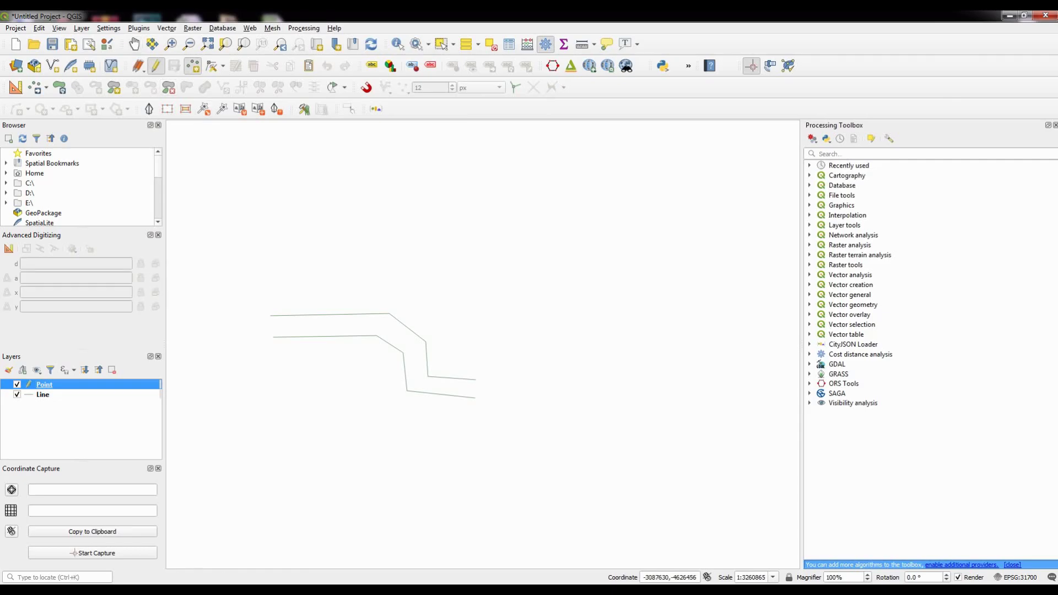
pyautogui.click(483, 330)
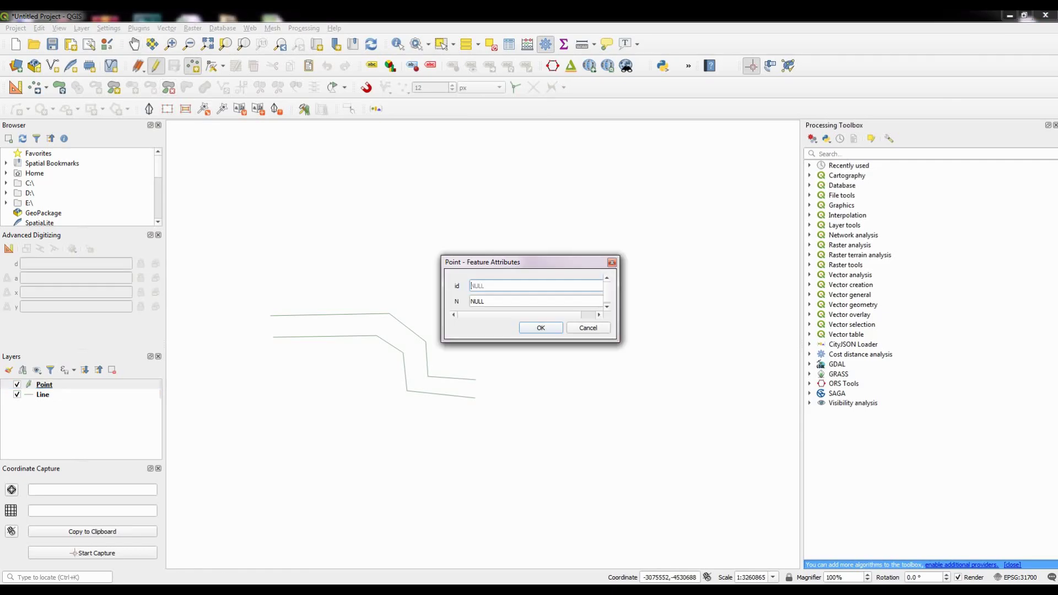
pyautogui.write('1')
pyautogui.press('Tab')
pyautogui.write('s1')
pyautogui.press('Return')
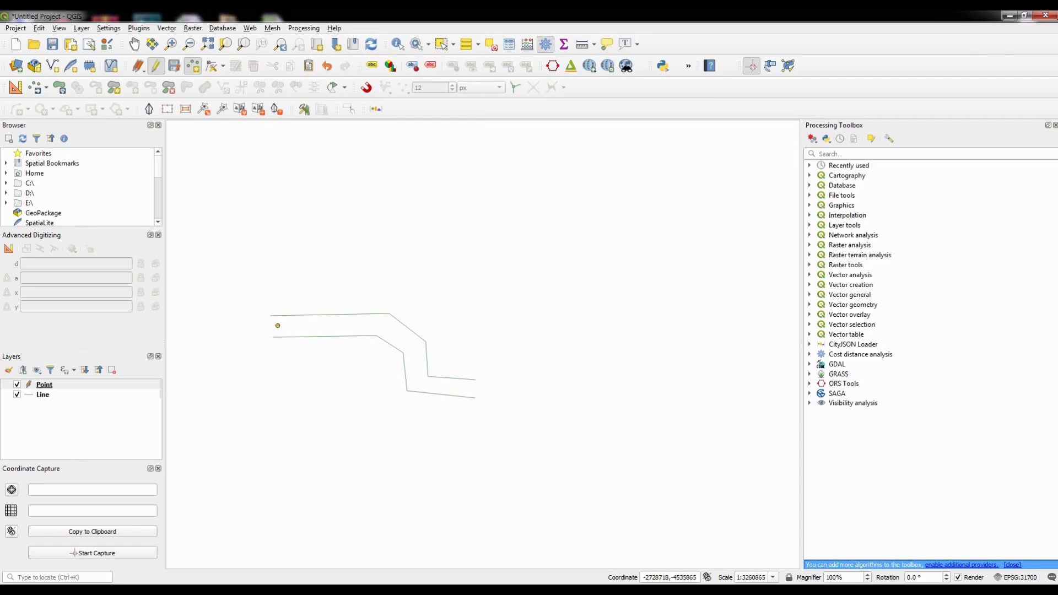
# Step: Place a second point between the two lines near their first bend, with id 2 and N value s2
pyautogui.click(383, 324)
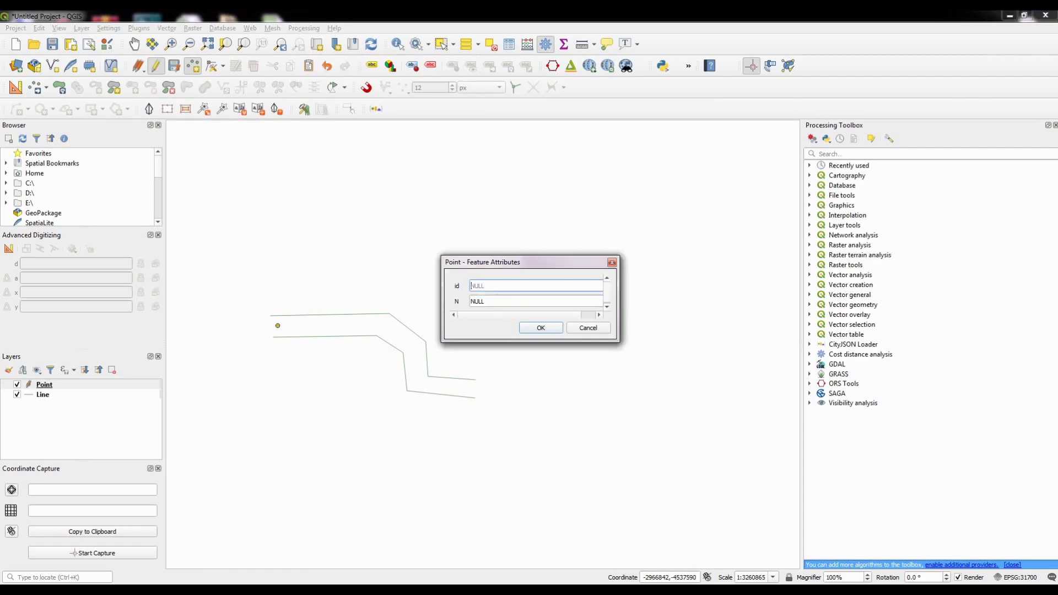
pyautogui.write('1')
pyautogui.press('Tab')
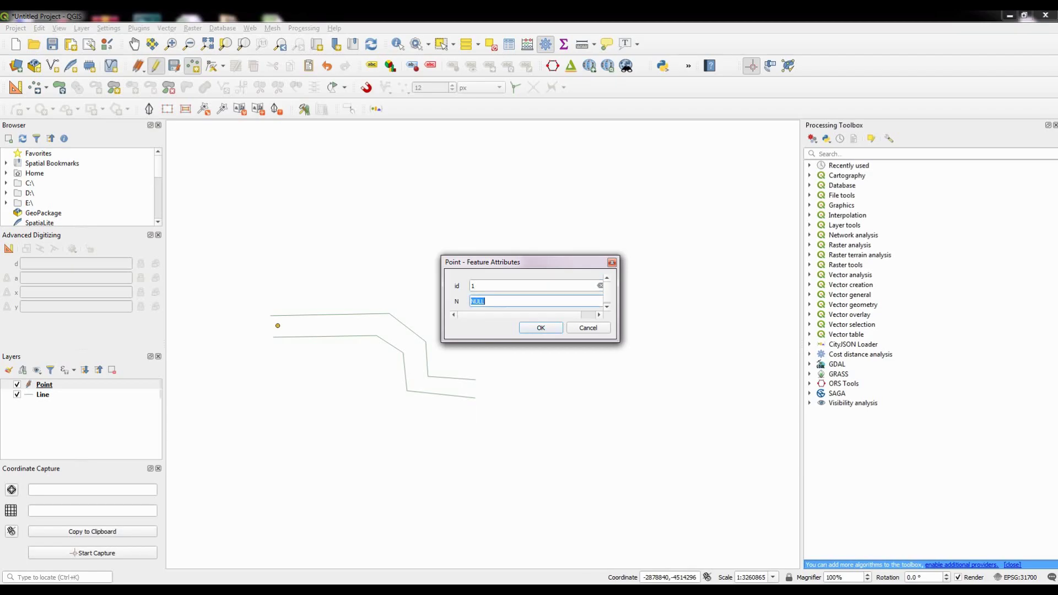
pyautogui.write('s2')
pyautogui.hotkey('shift', 'Tab')
pyautogui.write('2')
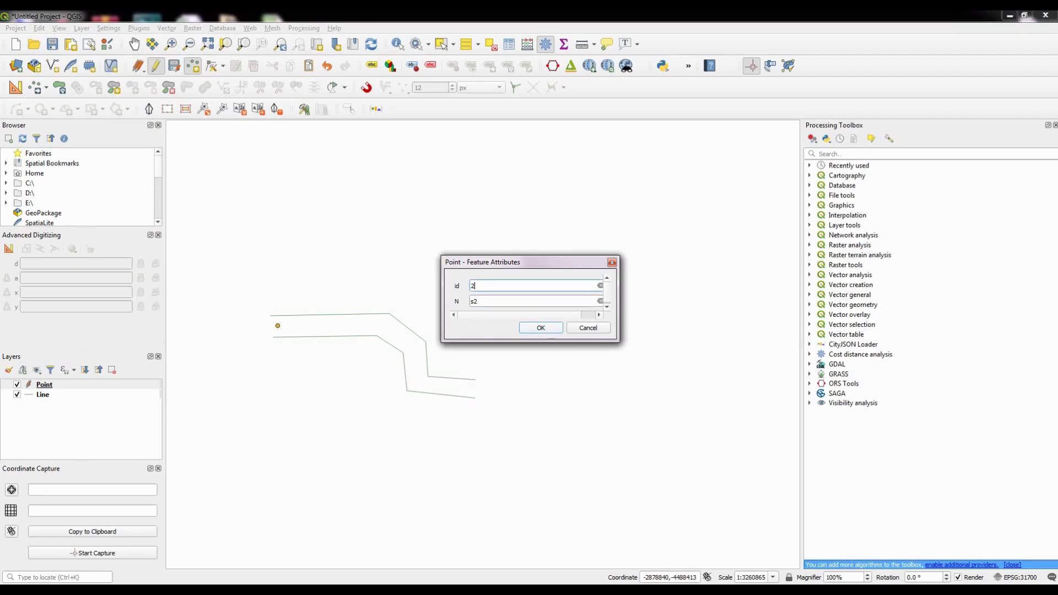
pyautogui.press('Return')
# Step: Place a third point between the lines near their lower bend with id 3 and N value s3, and save the Point layer's edits
pyautogui.click(413, 348)
pyautogui.write('3')
pyautogui.press('Tab')
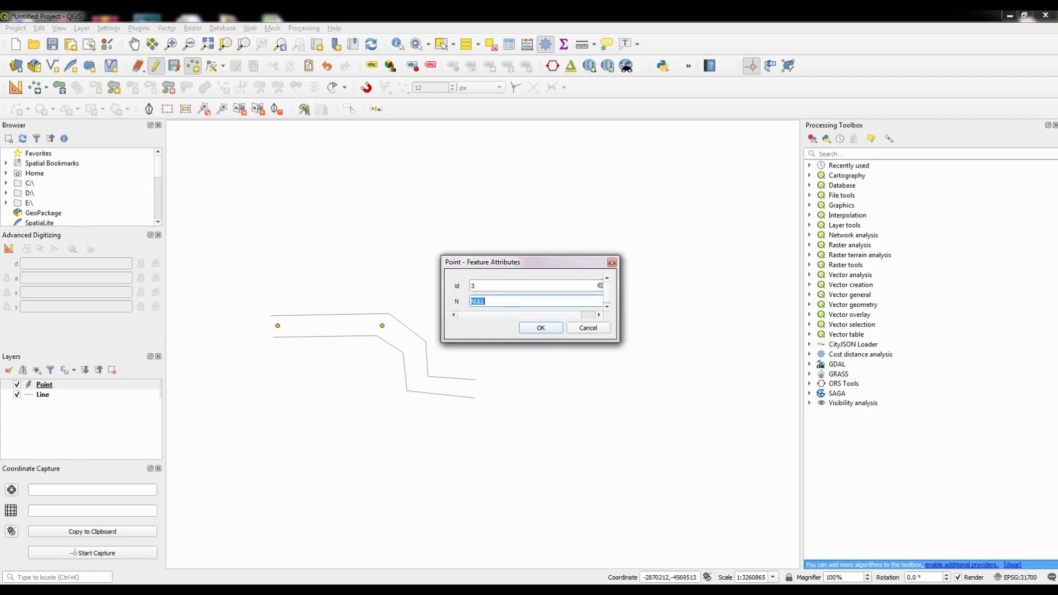
pyautogui.write('s3')
pyautogui.press('Return')
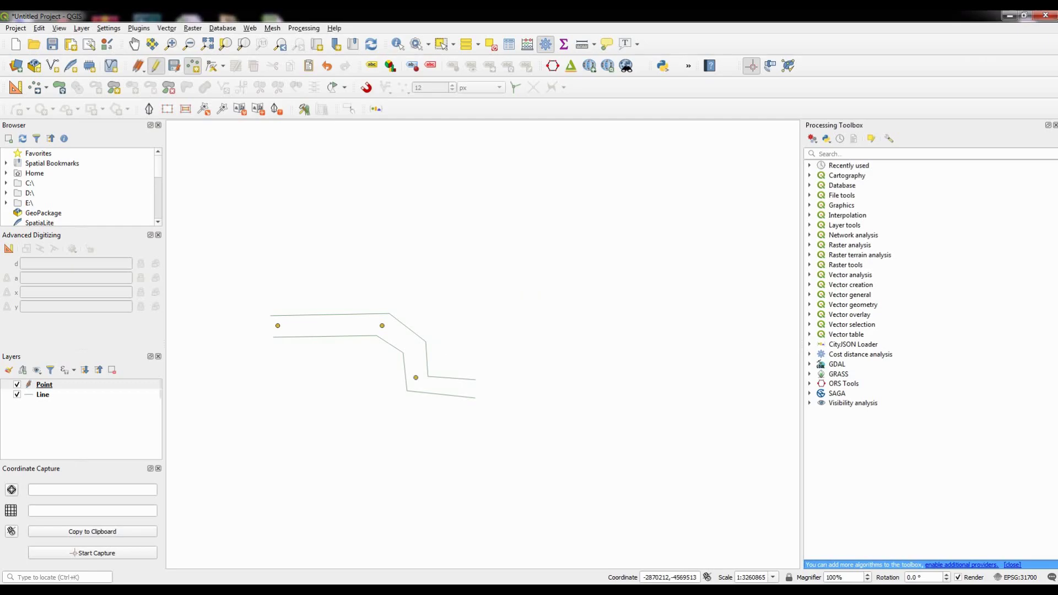
pyautogui.click(174, 66)
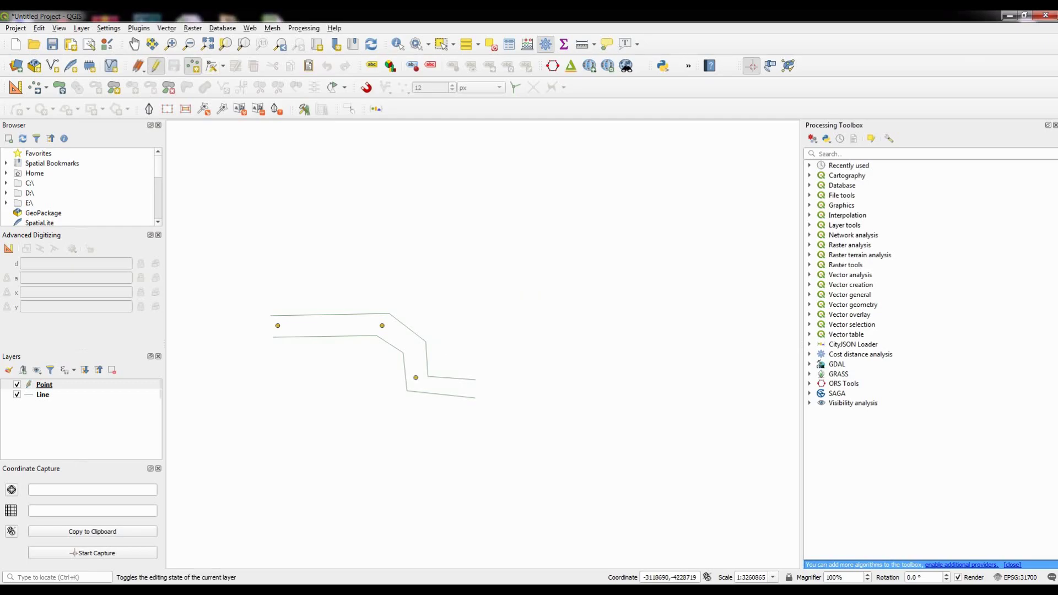
# Step: End editing of the Point layer and start a new shapefile with Polygon geometry, saved as Polygon in the qgis folder
pyautogui.click(155, 65)
pyautogui.click(52, 66)
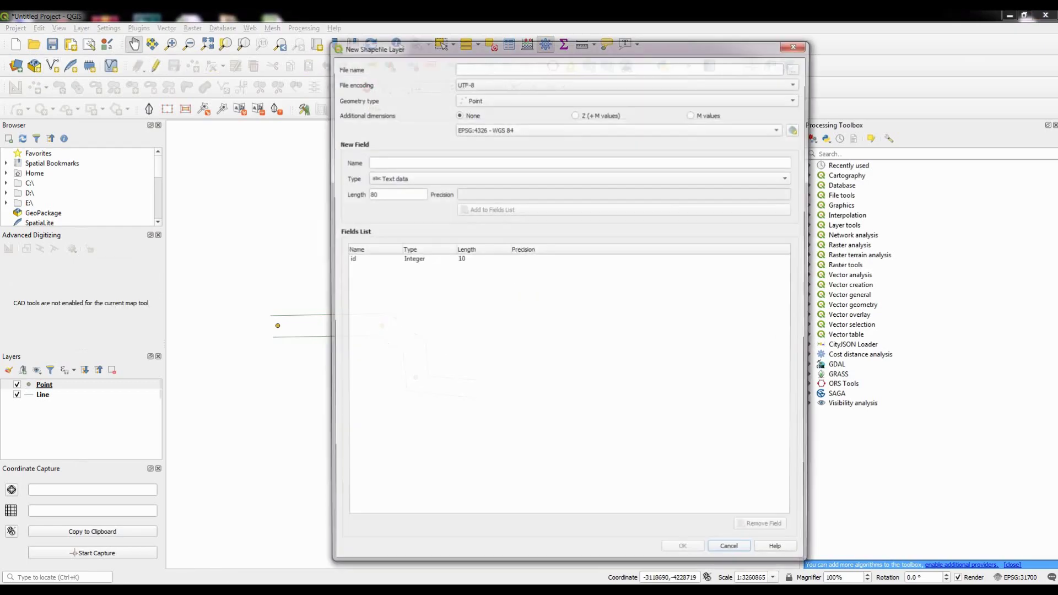
pyautogui.click(627, 99)
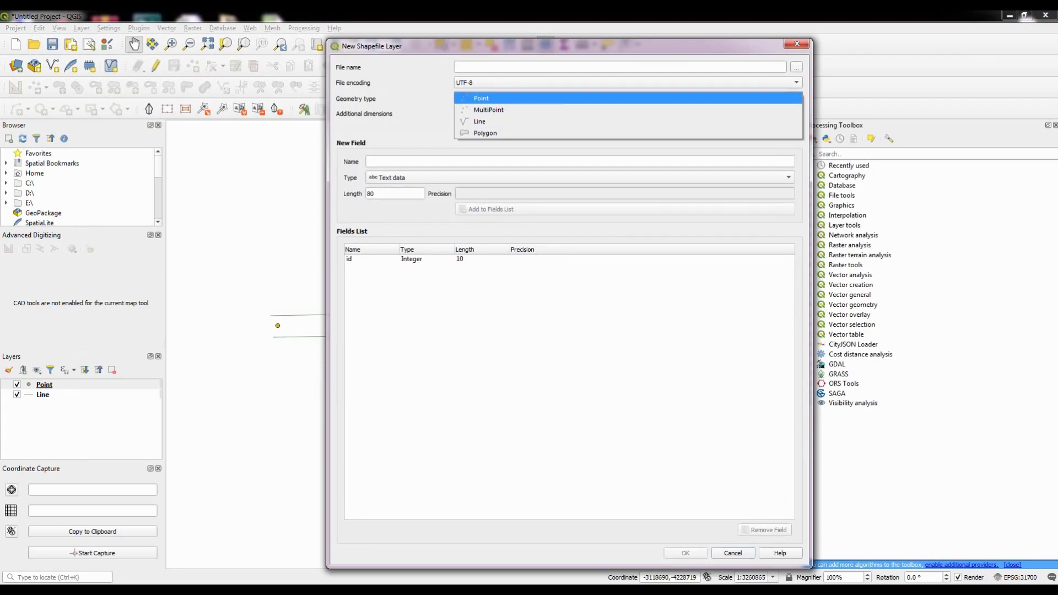
pyautogui.click(485, 133)
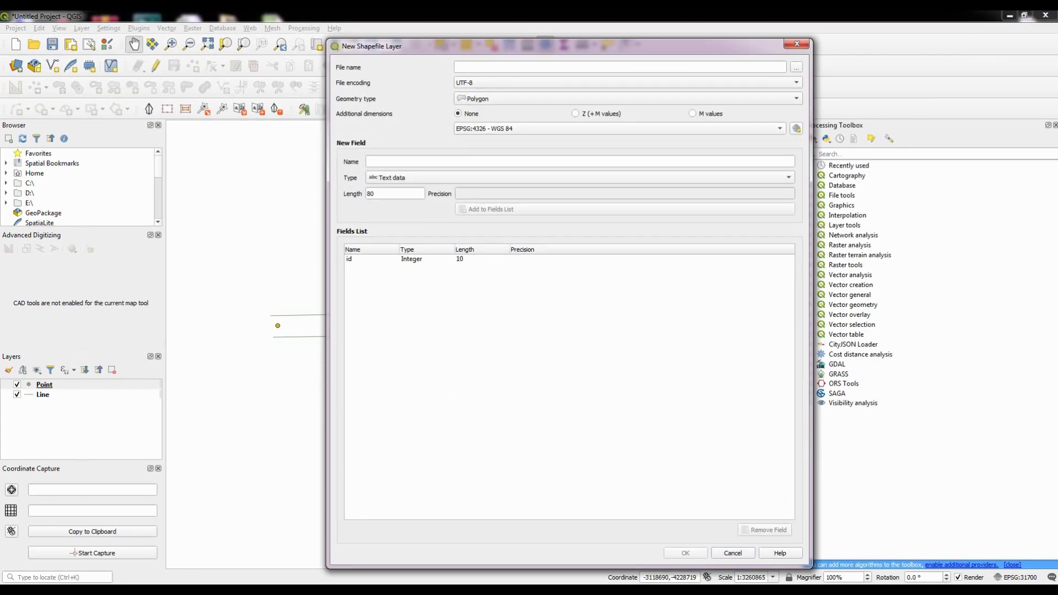
pyautogui.click(796, 66)
pyautogui.write('Pol')
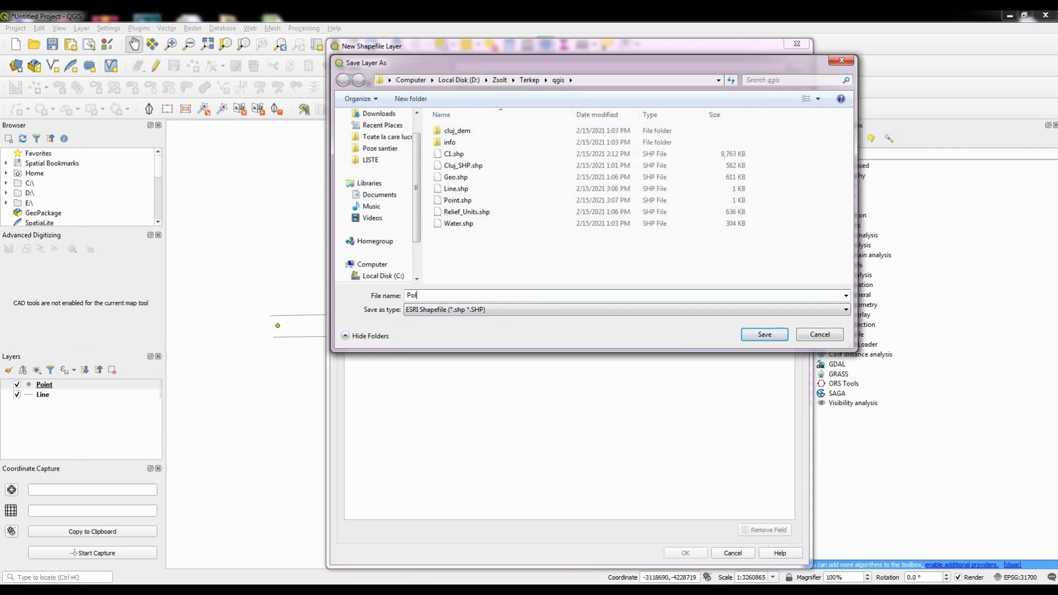
pyautogui.write('ygonb')
pyautogui.moveTo(584, 63); pyautogui.dragTo(597, 188)
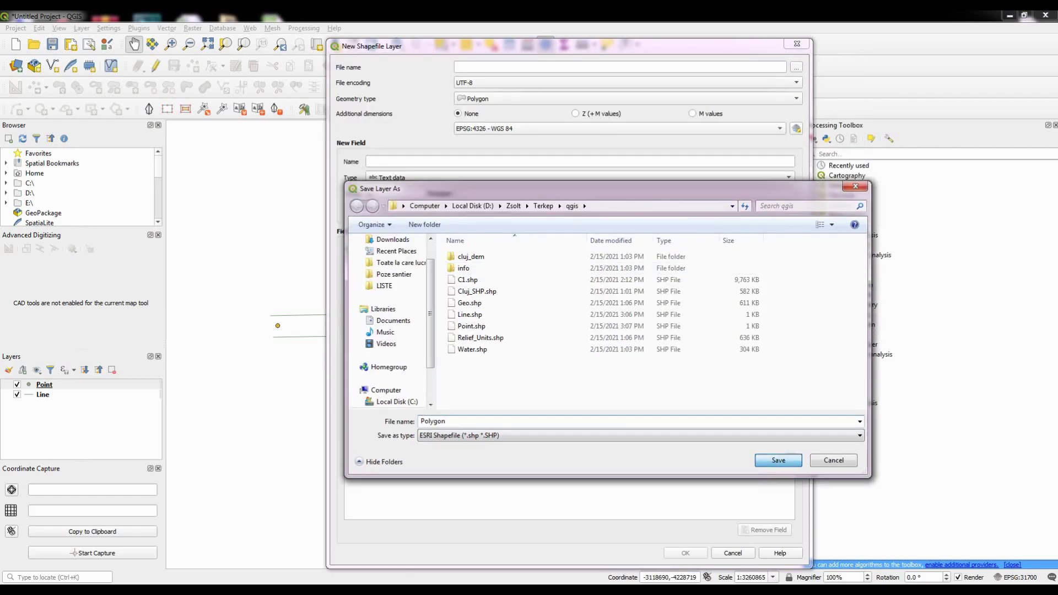
pyautogui.press('Return')
# Step: Set the polygon shapefile's CRS to the project CRS EPSG:31700, add a text field N with length 80, and create the layer
pyautogui.click(619, 128)
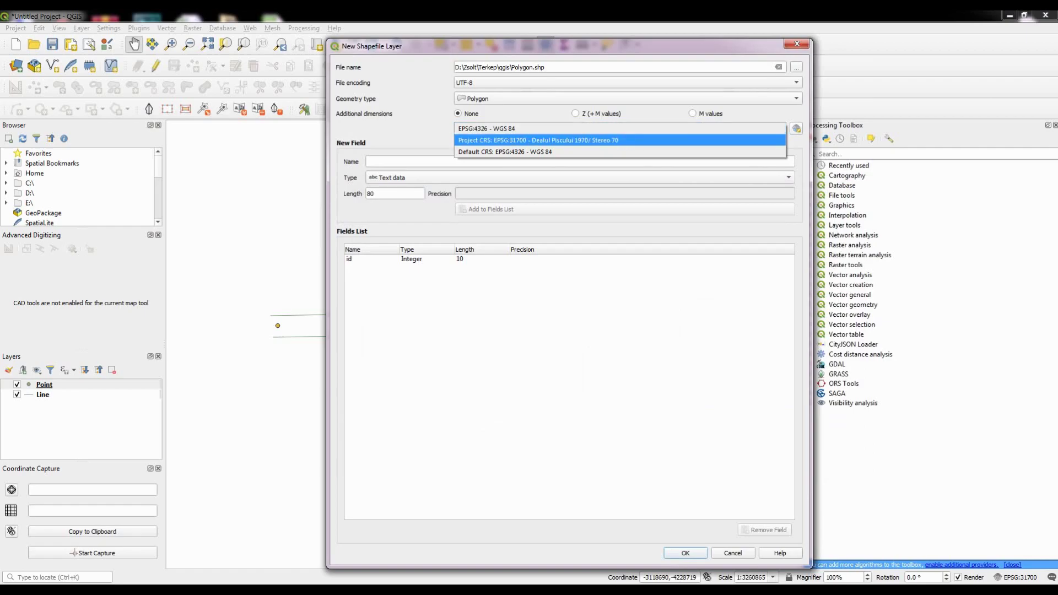
pyautogui.click(619, 141)
pyautogui.click(580, 161)
pyautogui.write('N')
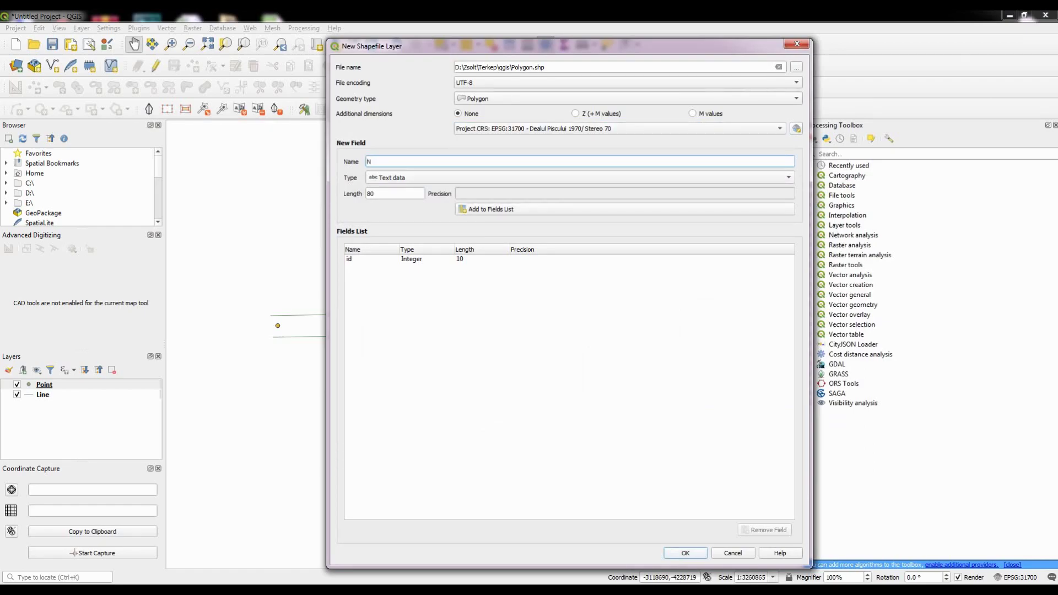
pyautogui.click(623, 208)
pyautogui.click(684, 552)
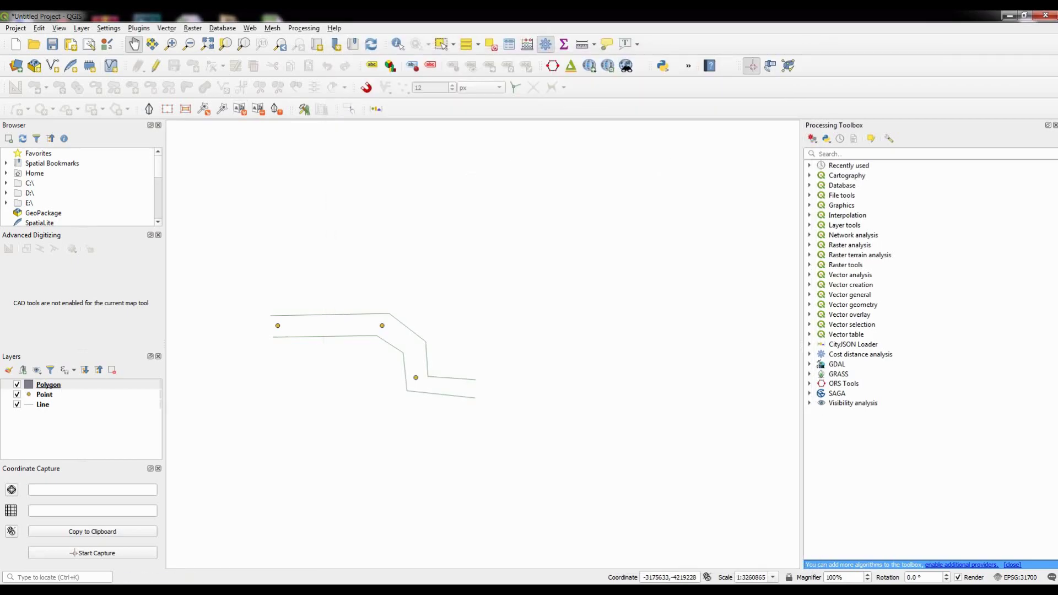
# Step: Enable editing on the Polygon layer and draw a four-cornered polygon enclosing both lines and all three points
pyautogui.click(48, 384)
pyautogui.click(156, 65)
pyautogui.click(193, 65)
pyautogui.click(249, 282)
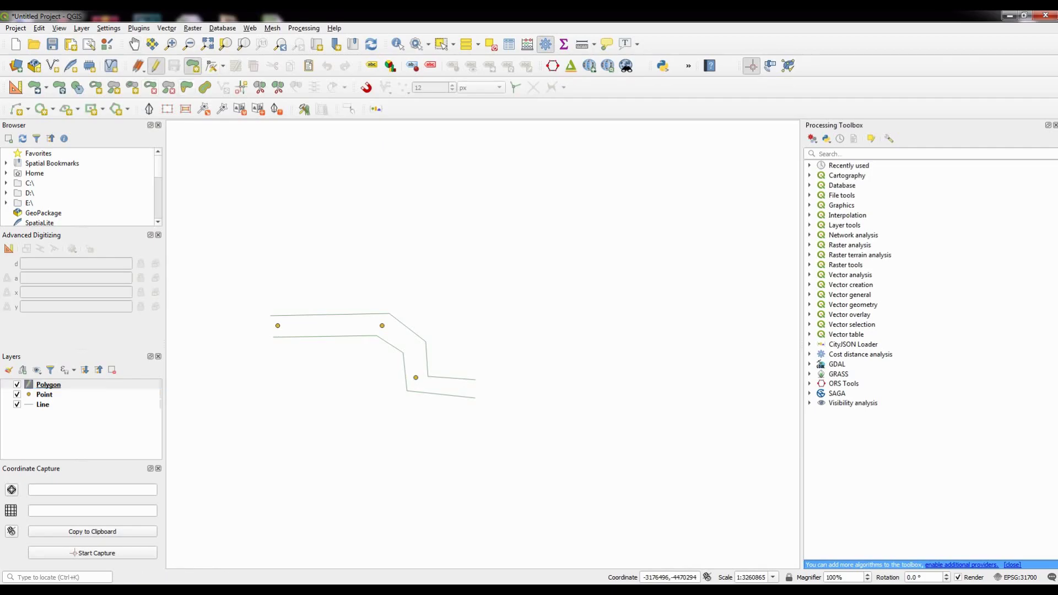
pyautogui.click(508, 278)
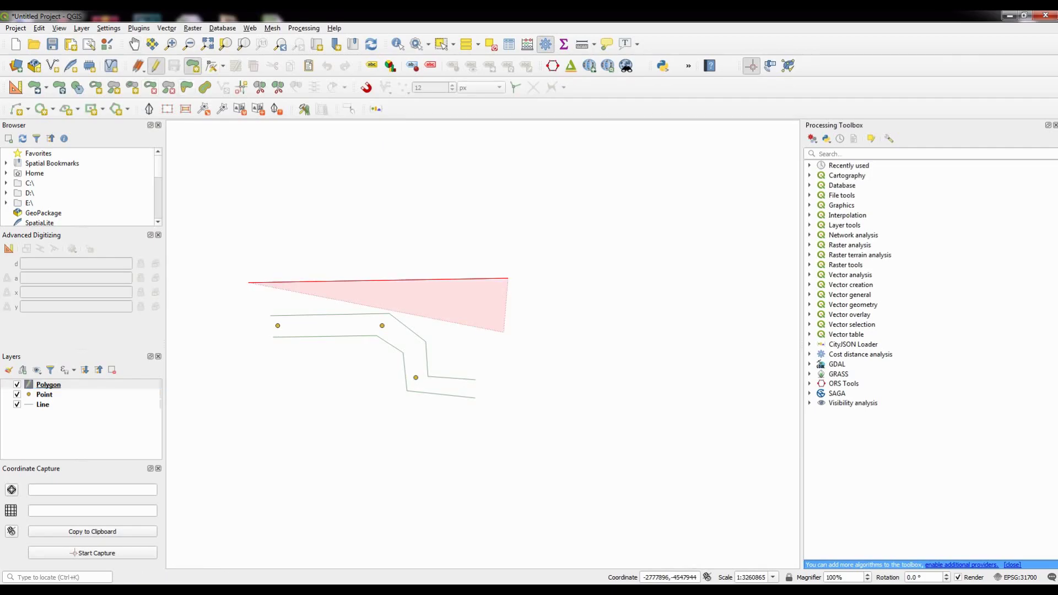
pyautogui.click(512, 432)
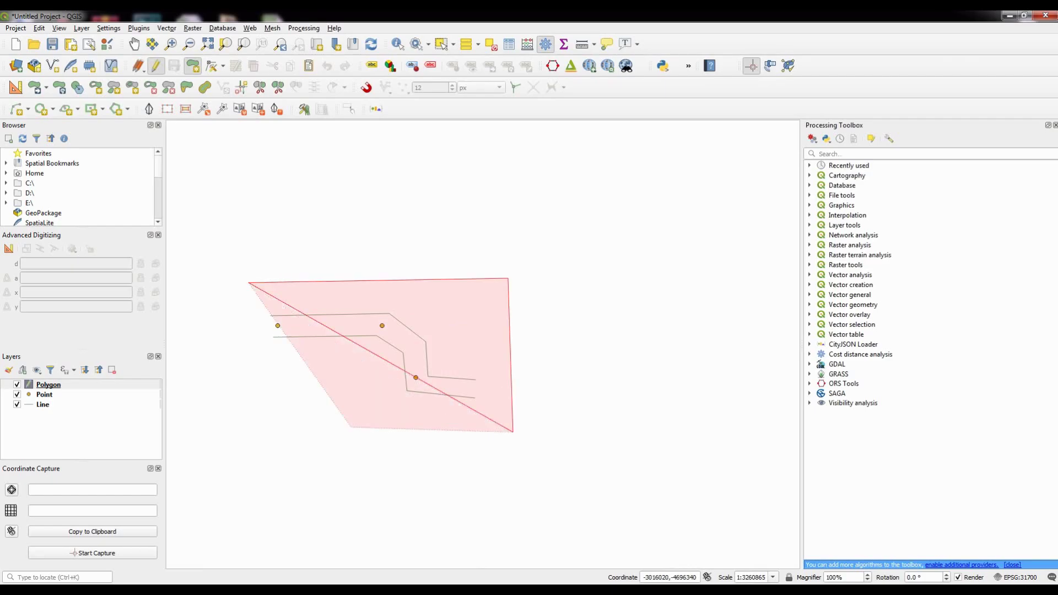
pyautogui.click(254, 425)
pyautogui.rightClick(254, 424)
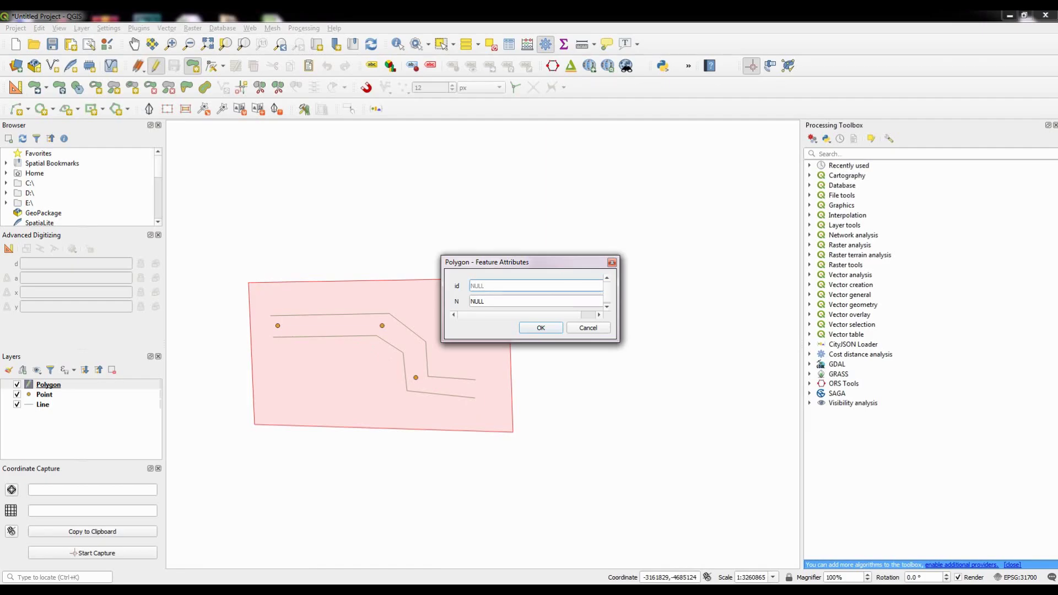
# Step: Give the polygon id 1 and N value s1, save the Polygon layer's edits and end editing
pyautogui.write('1')
pyautogui.press('Tab')
pyautogui.write('s1')
pyautogui.press('Return')
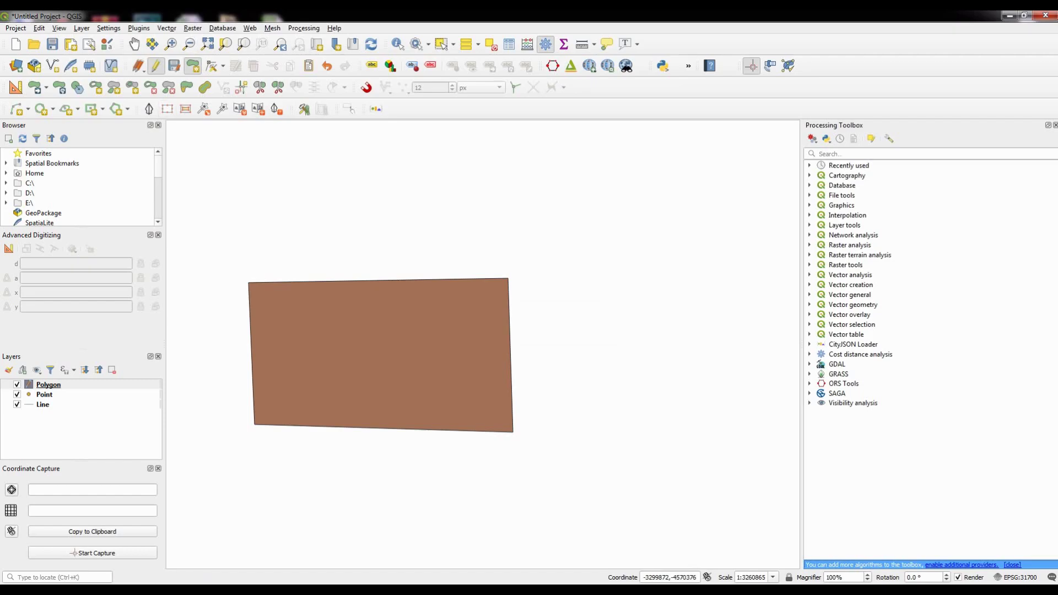
pyautogui.click(174, 66)
pyautogui.click(156, 66)
# Step: Move the Polygon layer below the Line layer in the layer order
pyautogui.moveTo(48, 385); pyautogui.dragTo(44, 409)
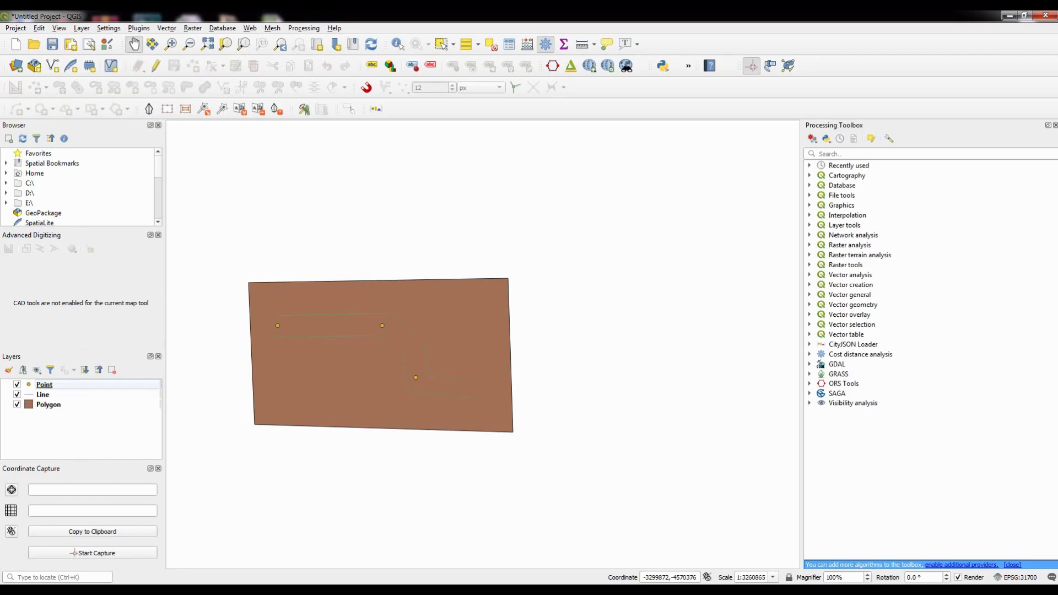
pyautogui.moveTo(381, 355); pyautogui.dragTo(523, 327)
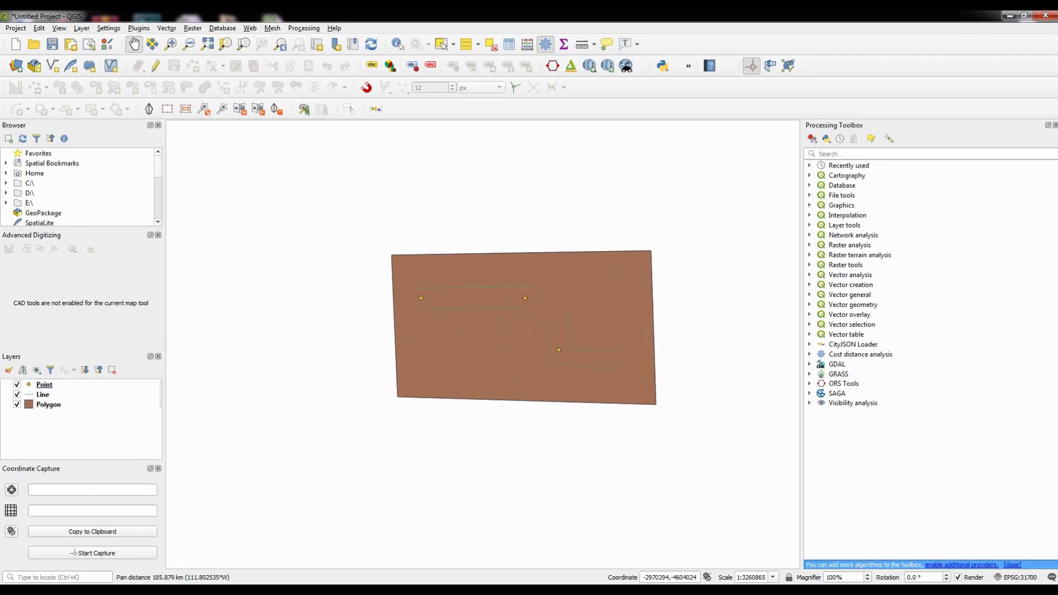
pyautogui.scroll(3, 522, 340)
pyautogui.scroll(-3, 522, 340)
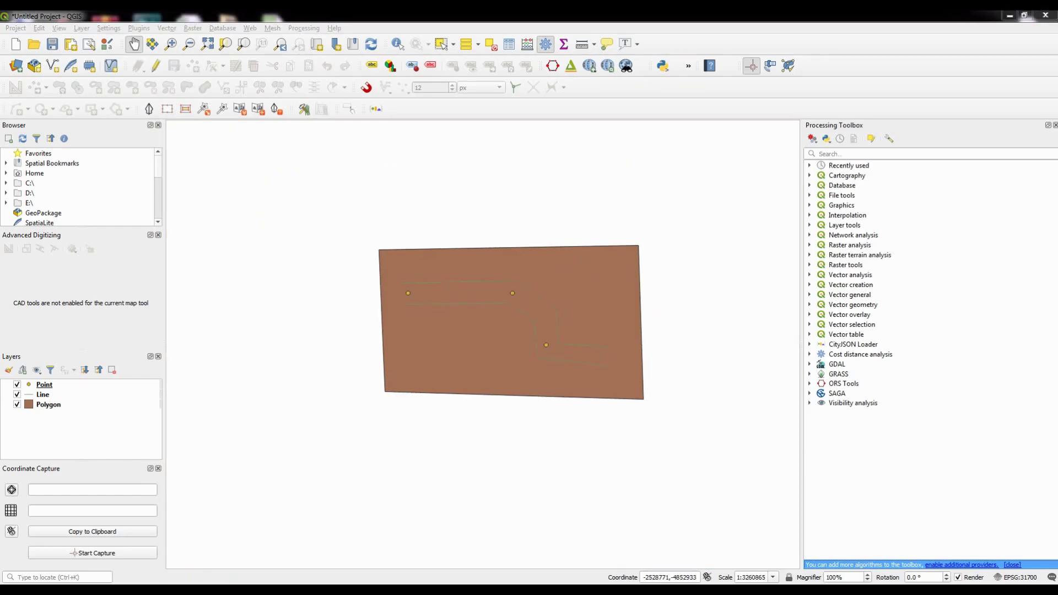
pyautogui.moveTo(509, 323); pyautogui.dragTo(515, 318)
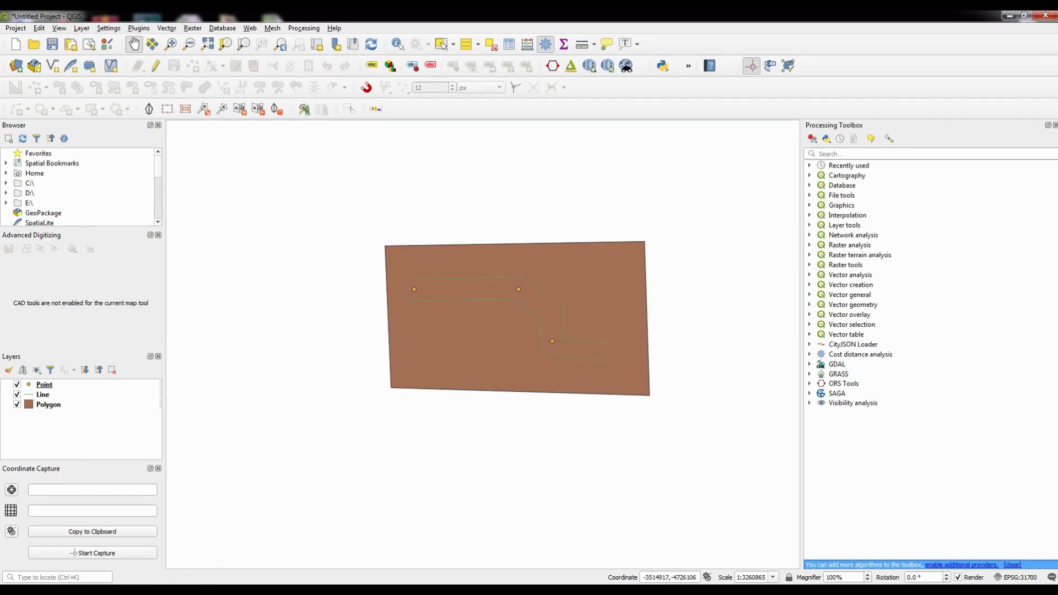
# Step: Hide the Polygon and Line layers and open the Point layer's simple marker symbology settings
pyautogui.click(16, 404)
pyautogui.click(17, 394)
pyautogui.rightClick(42, 386)
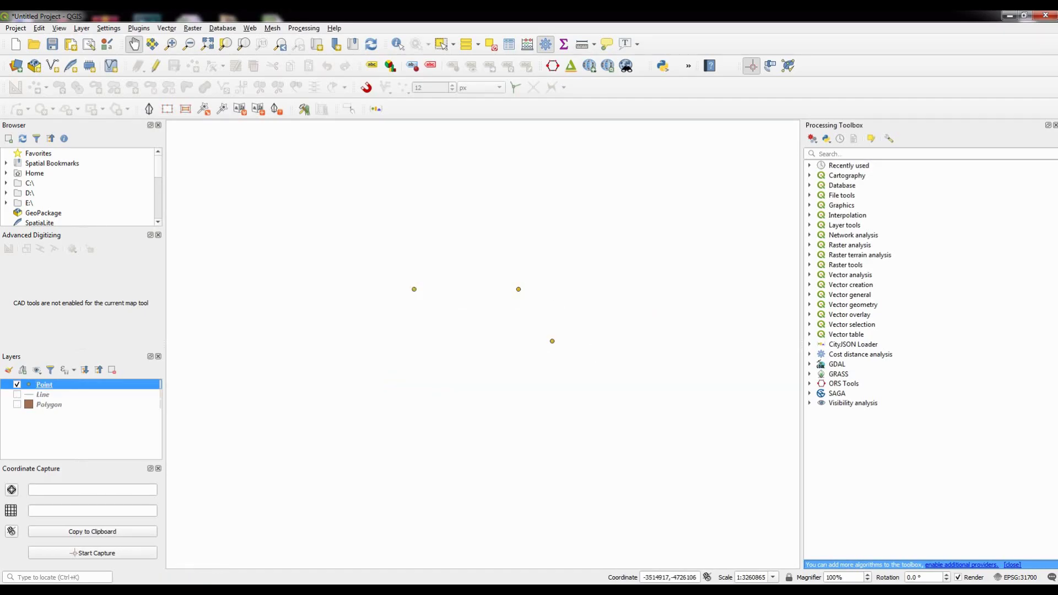
pyautogui.click(74, 382)
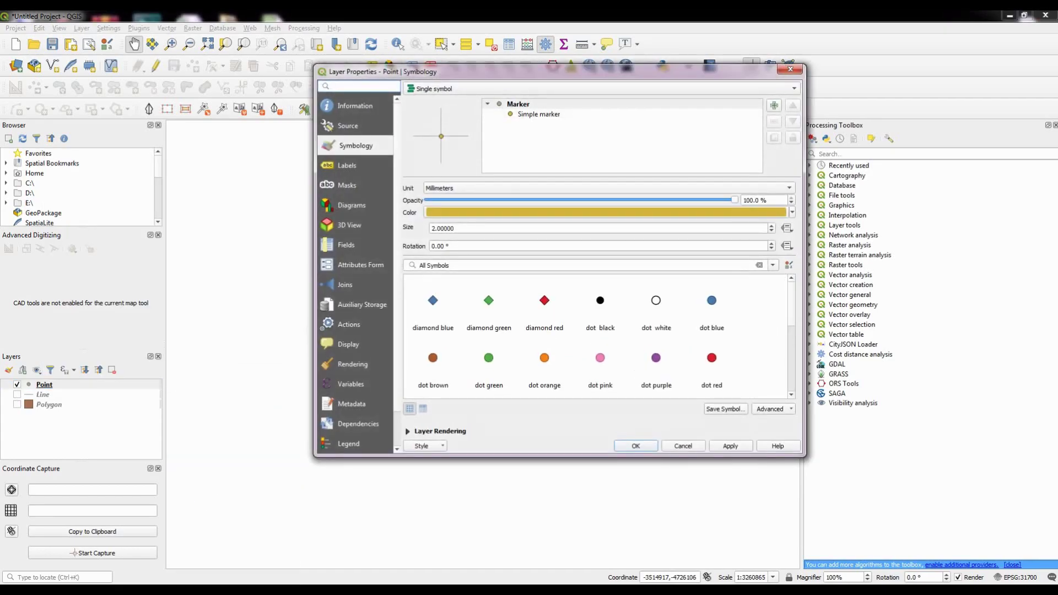
pyautogui.click(538, 114)
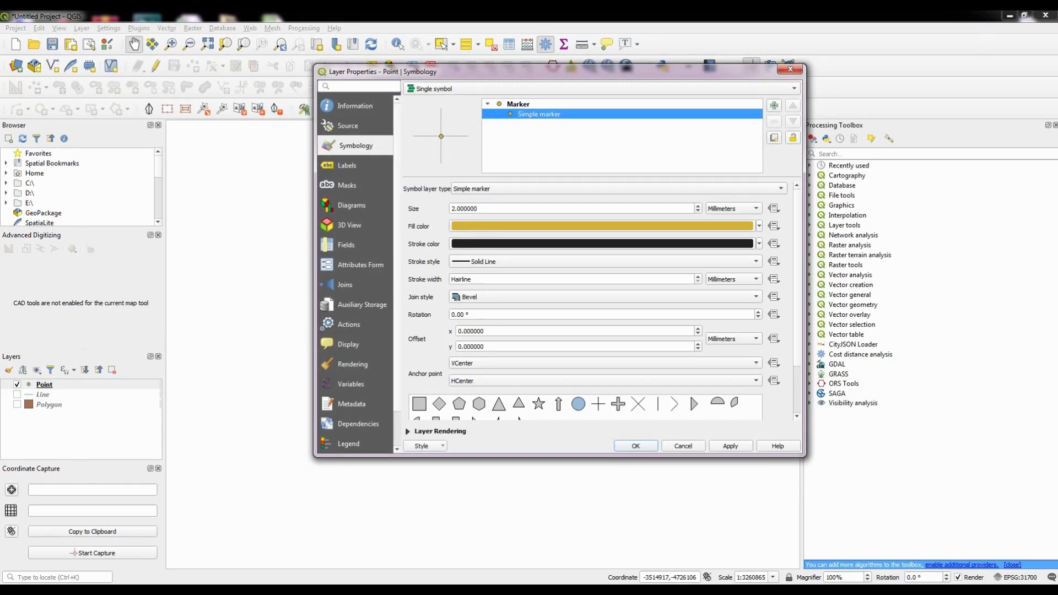
# Step: Set the Point marker's join style to Round and its shape to the filled cross, and apply the symbology
pyautogui.click(604, 261)
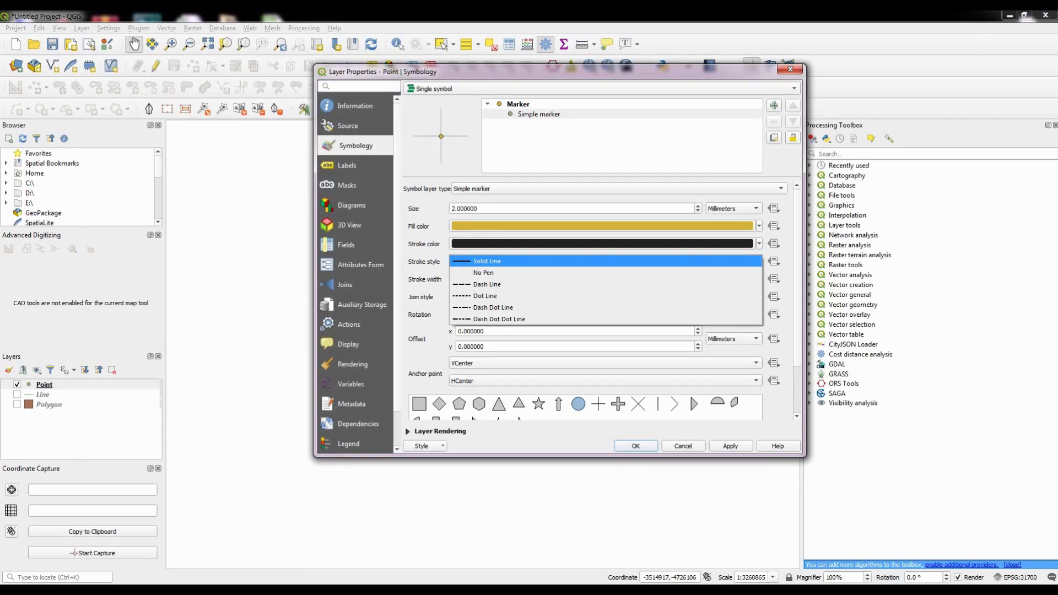
pyautogui.press('Escape')
pyautogui.click(603, 296)
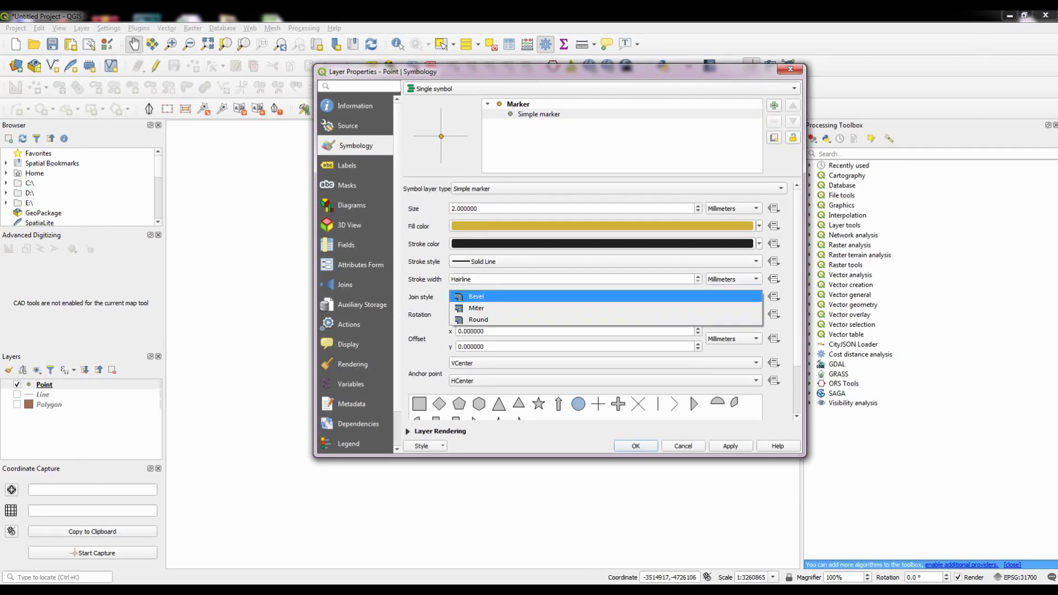
pyautogui.click(477, 319)
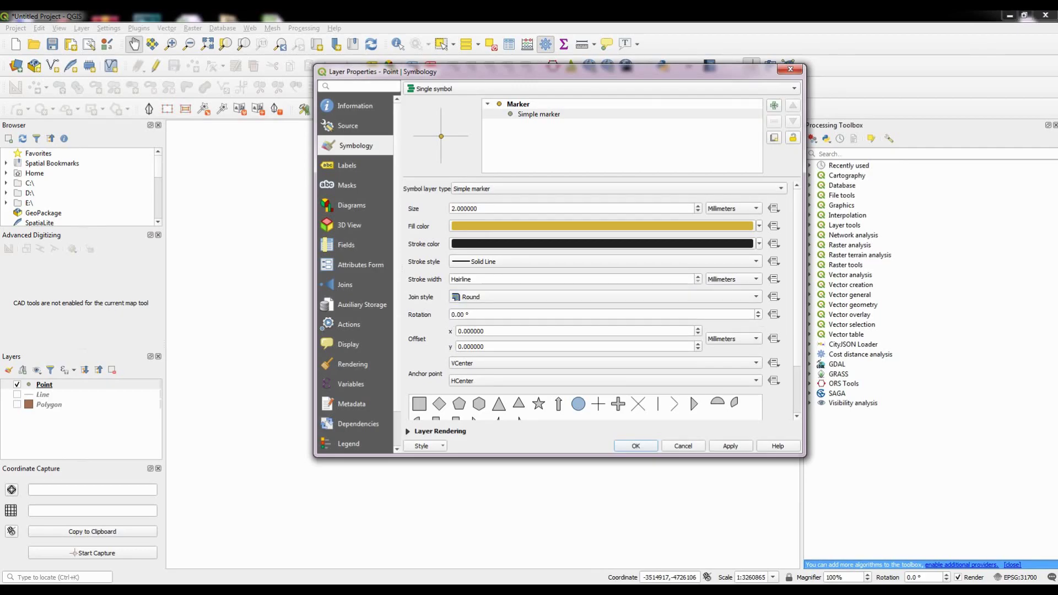
pyautogui.click(618, 403)
pyautogui.click(730, 446)
pyautogui.moveTo(551, 71); pyautogui.dragTo(677, 118)
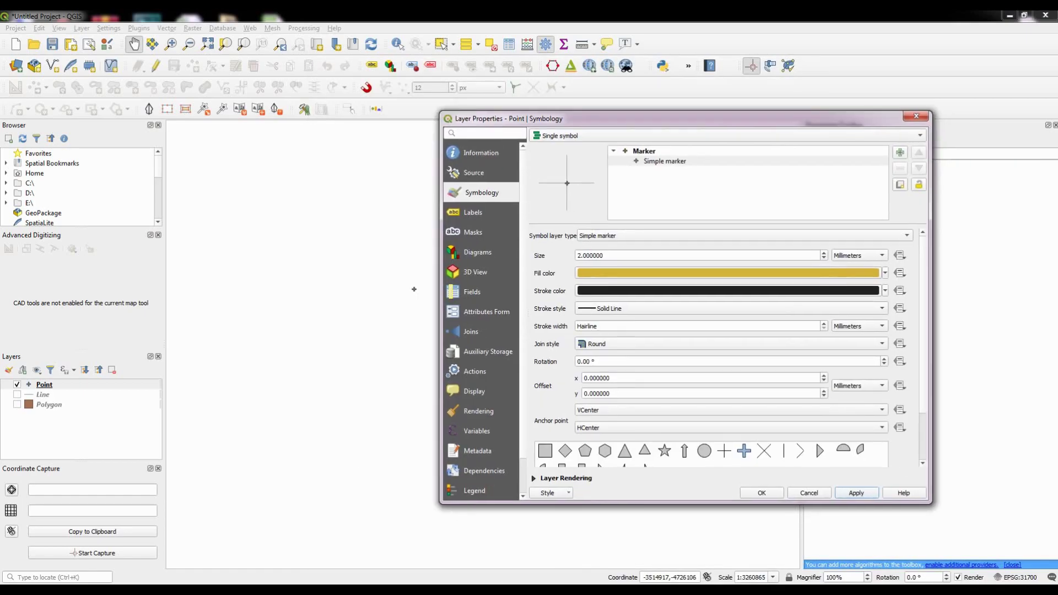
# Step: Set the Point layer's overall marker size to 3 mm and accept the symbology
pyautogui.click(643, 151)
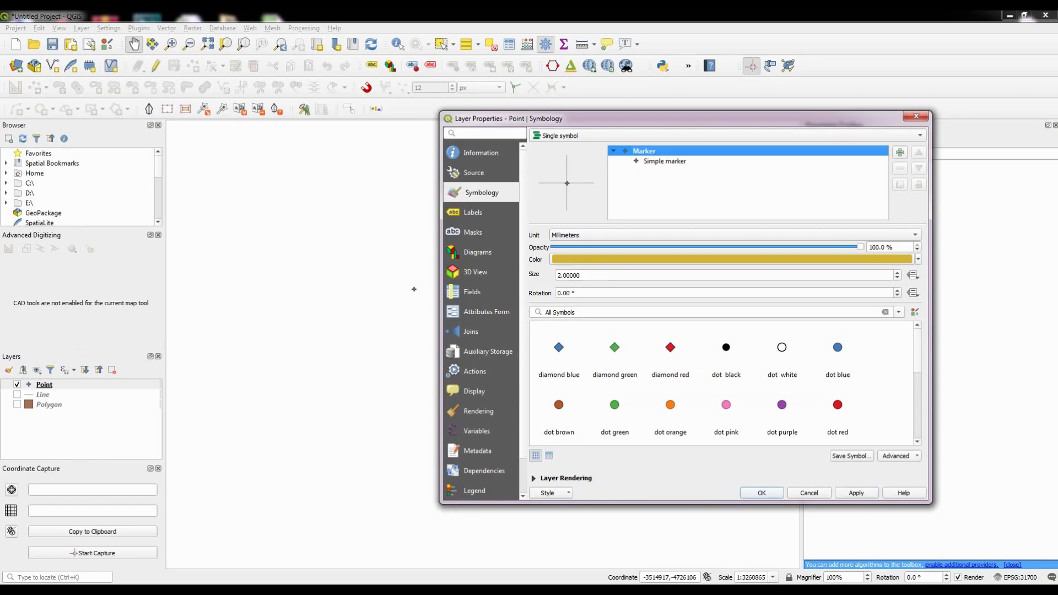
pyautogui.doubleClick(568, 275)
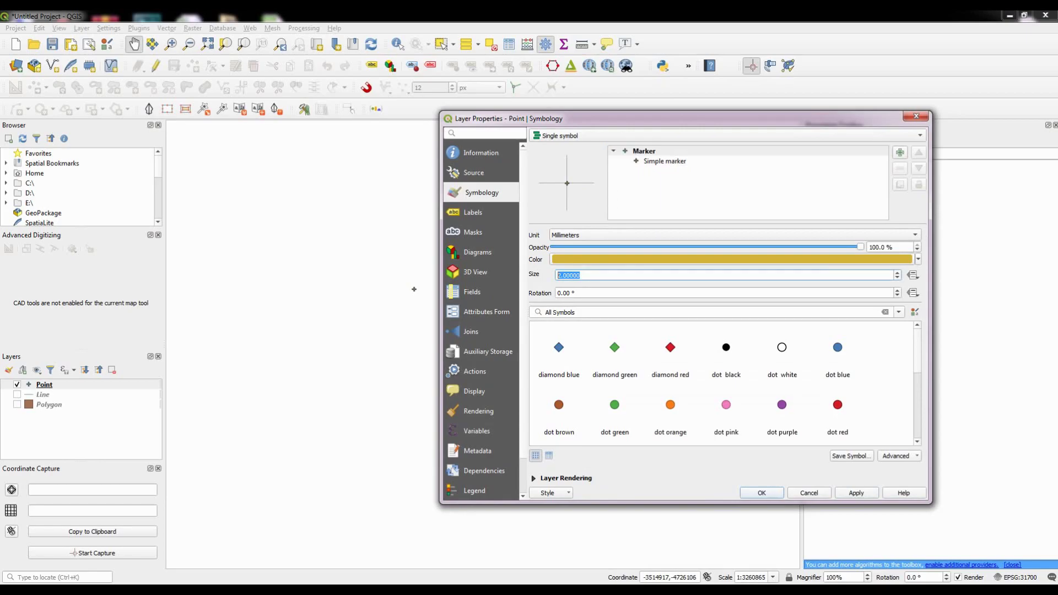
pyautogui.write('.')
pyautogui.press('BackSpace')
pyautogui.write('3')
pyautogui.click(855, 492)
pyautogui.click(761, 492)
pyautogui.scroll(2, 475, 316)
pyautogui.scroll(-1, 474, 316)
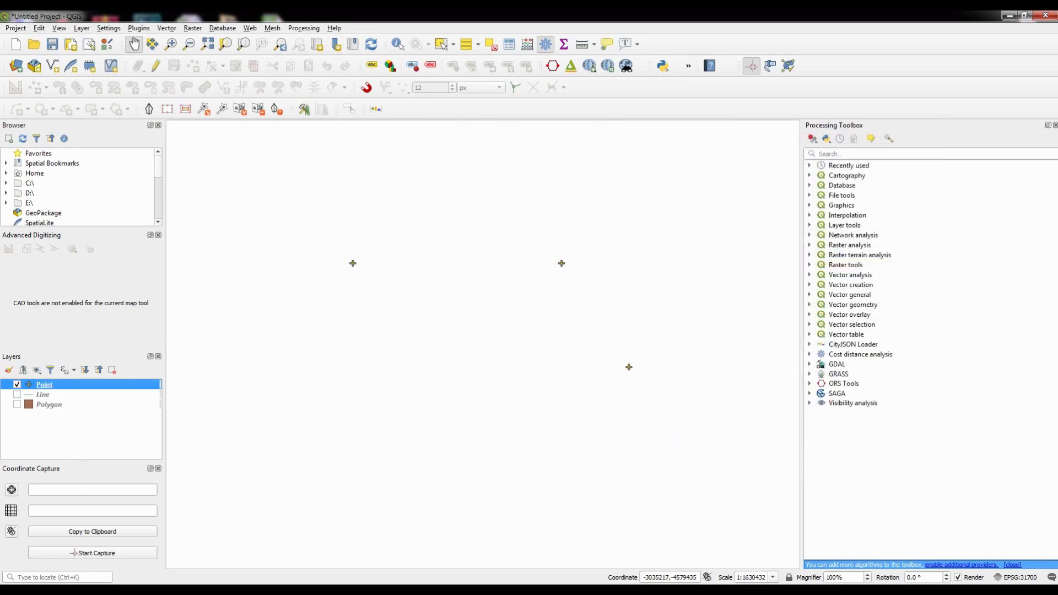
# Step: Change the Point layer's marker color to pure red and accept the symbology
pyautogui.rightClick(53, 384)
pyautogui.click(86, 378)
pyautogui.scroll(-1, 722, 383)
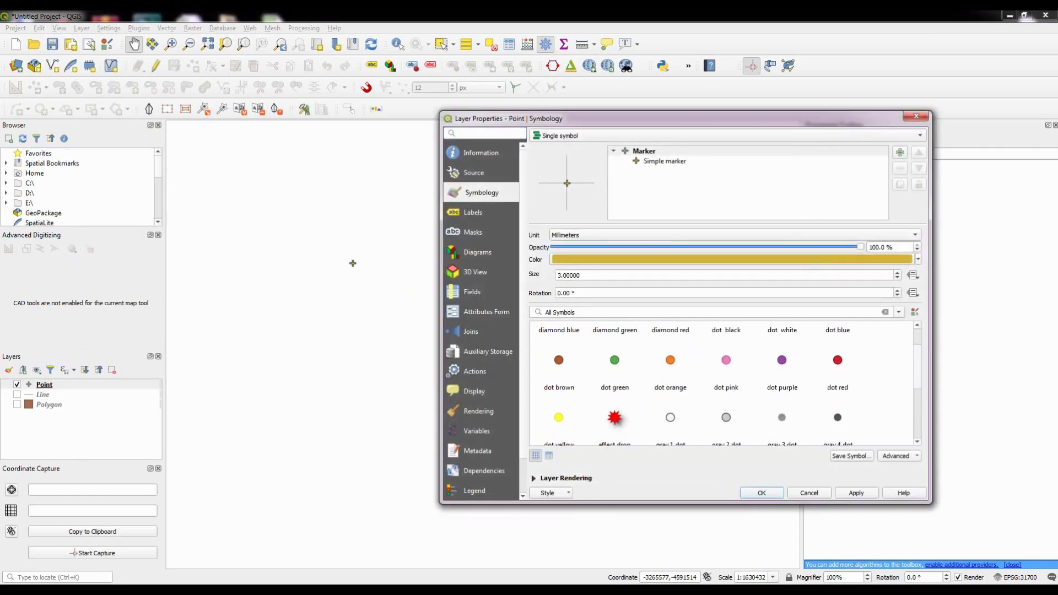
pyautogui.scroll(1, 722, 383)
pyautogui.click(918, 259)
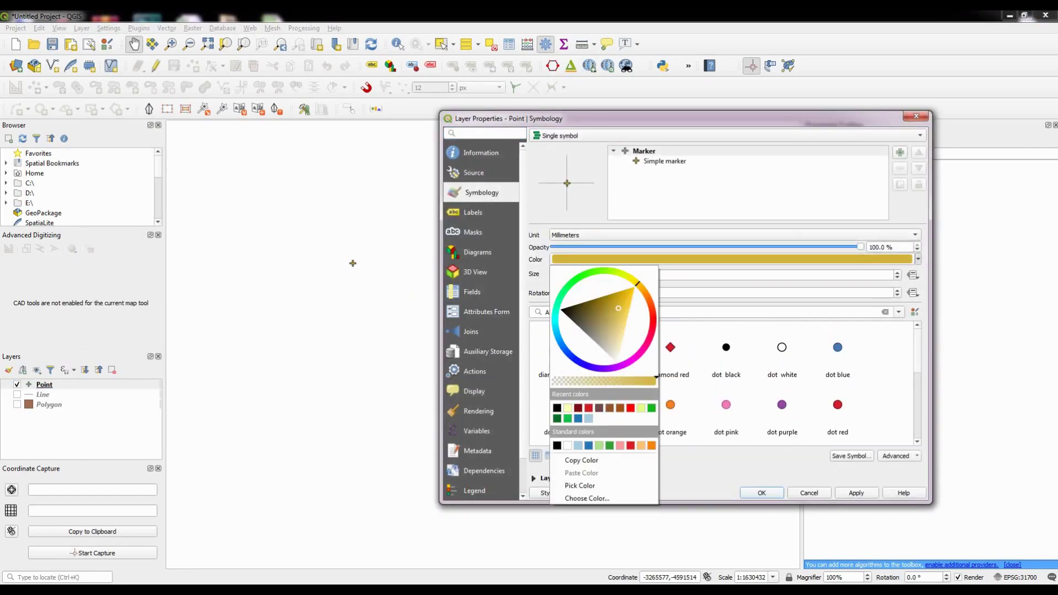
pyautogui.click(652, 319)
pyautogui.moveTo(622, 321); pyautogui.dragTo(647, 319)
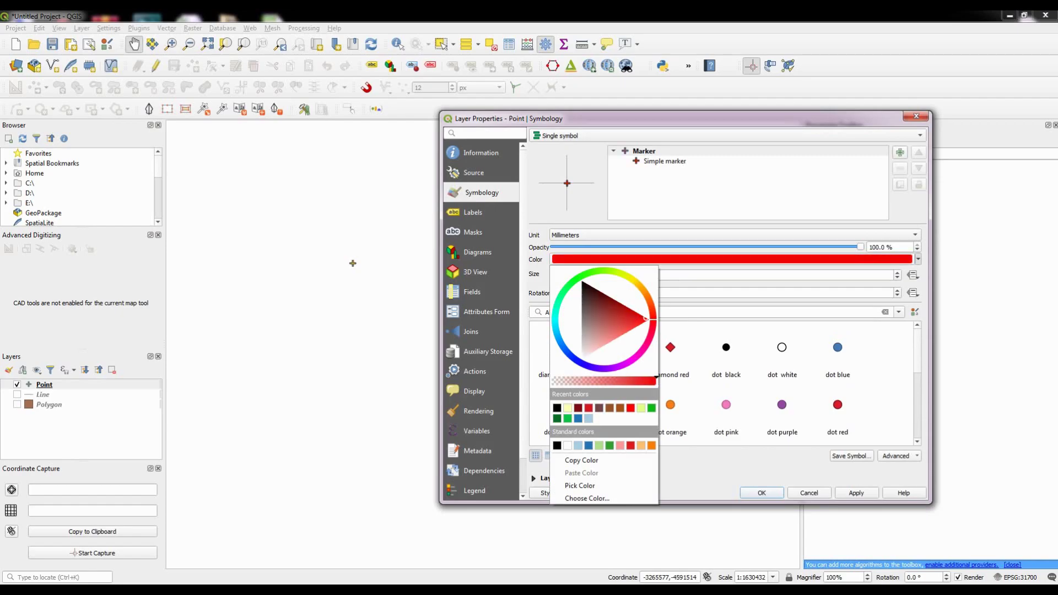
pyautogui.press('Escape')
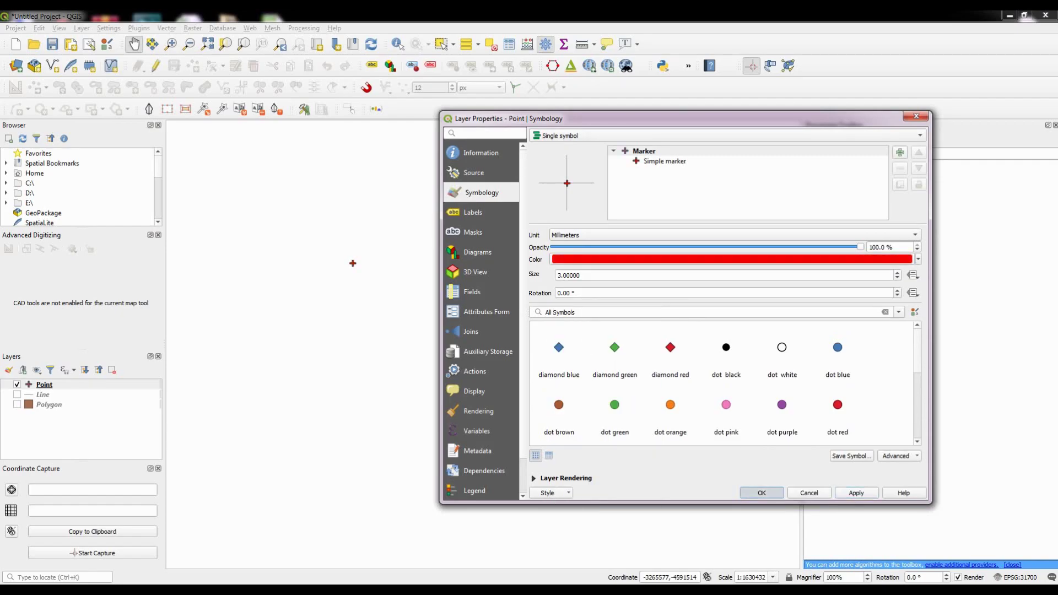
pyautogui.click(762, 493)
pyautogui.moveTo(172, 396); pyautogui.dragTo(212, 389)
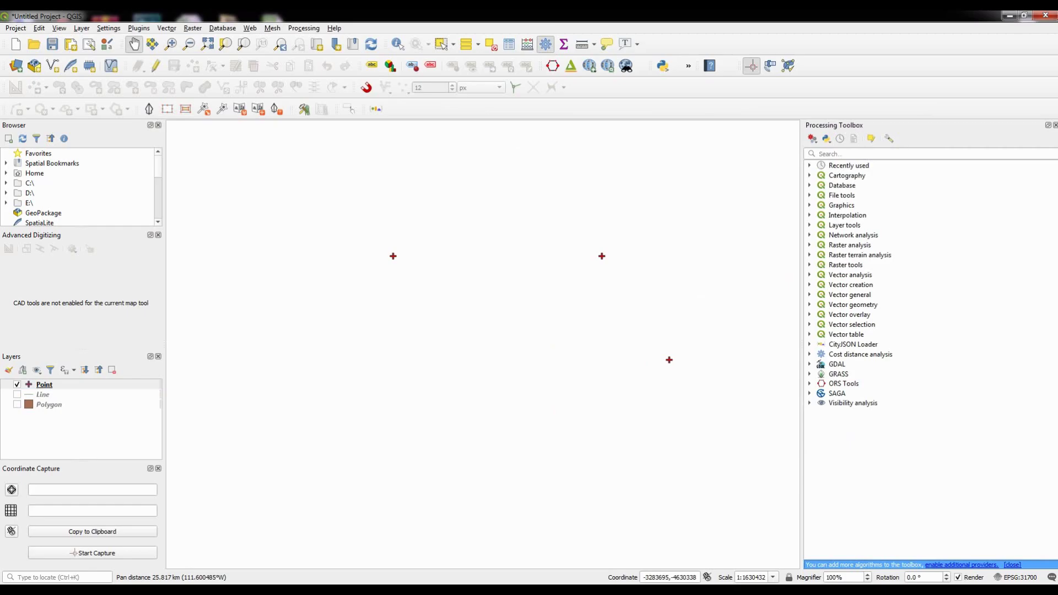
# Step: Show the Line layer and set its line symbol color to blue in the symbology settings
pyautogui.click(18, 394)
pyautogui.rightClick(52, 395)
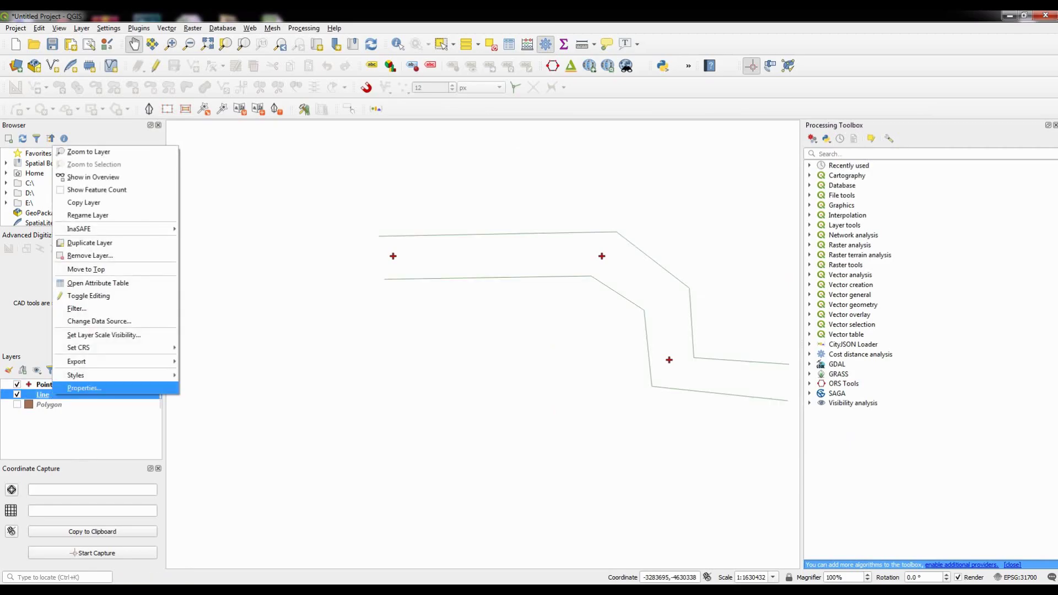
pyautogui.click(84, 388)
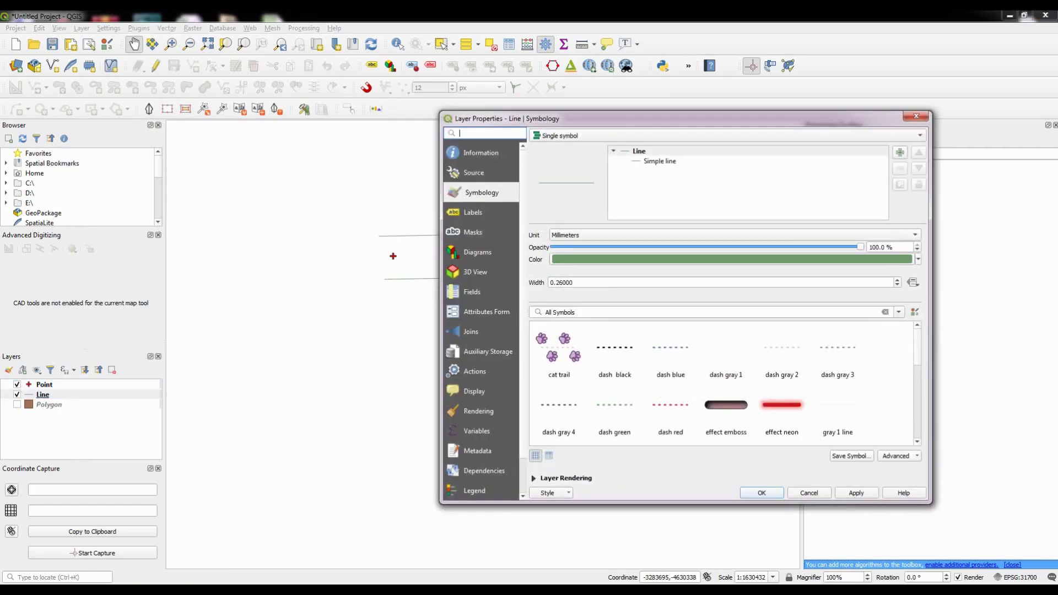
pyautogui.click(917, 259)
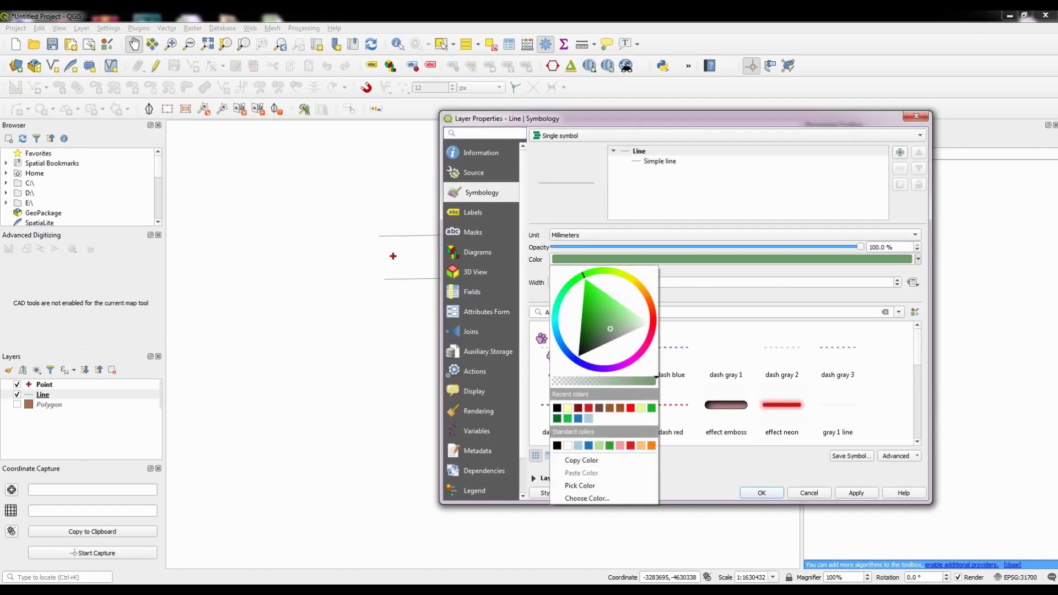
pyautogui.moveTo(560, 346); pyautogui.dragTo(571, 357)
pyautogui.click(588, 342)
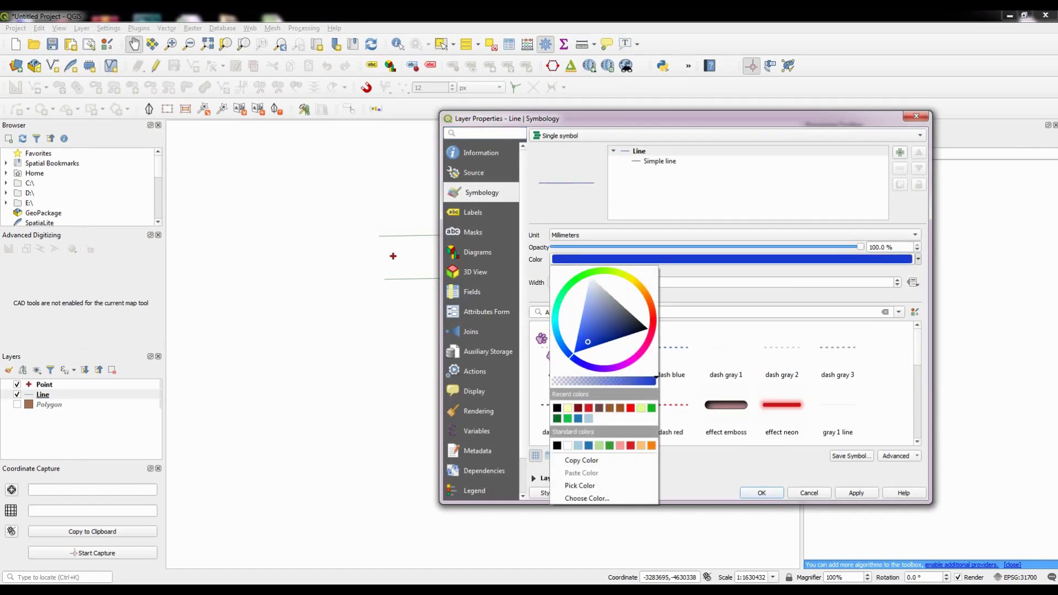
# Step: Apply the dash gray 1 symbol preset to the Line layer and inspect its simple line settings
pyautogui.click(725, 355)
pyautogui.click(855, 493)
pyautogui.moveTo(683, 119); pyautogui.dragTo(758, 105)
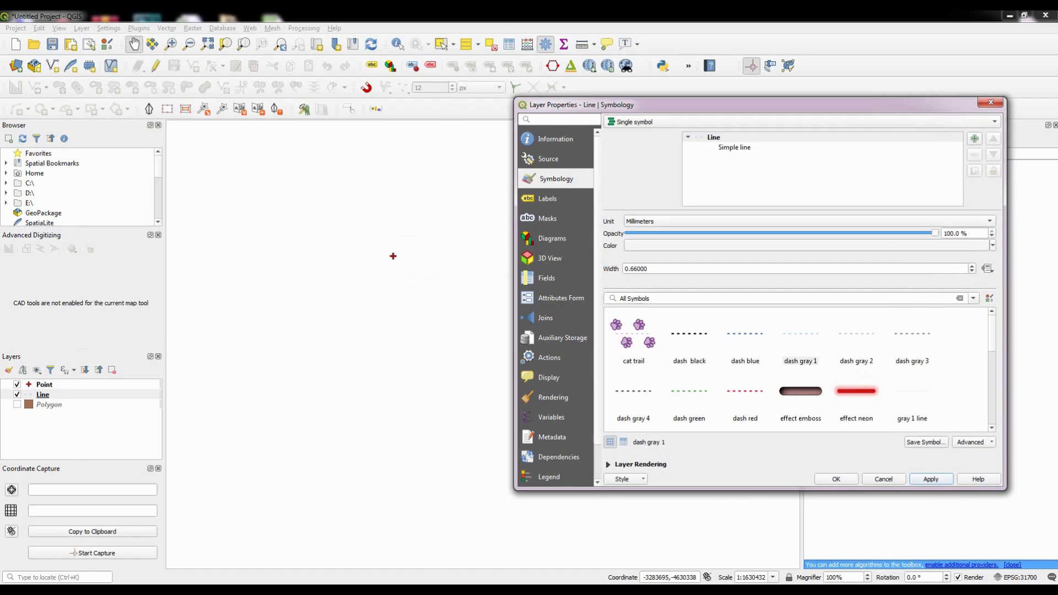
pyautogui.click(734, 148)
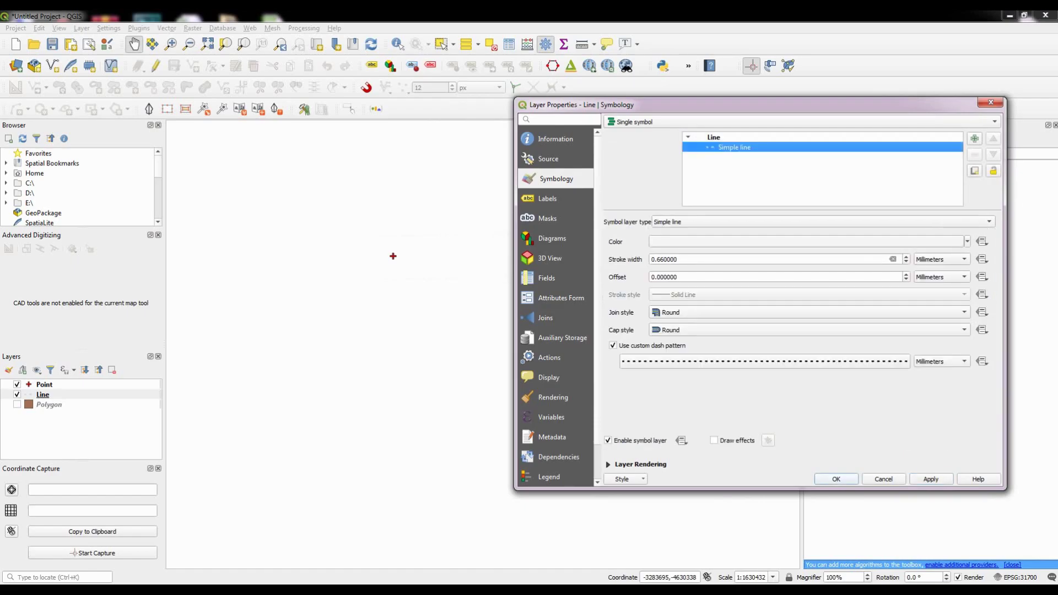
pyautogui.click(714, 137)
# Step: Set the dashed line symbol's color to blue #2617f2 and apply it to the Line layer
pyautogui.click(805, 245)
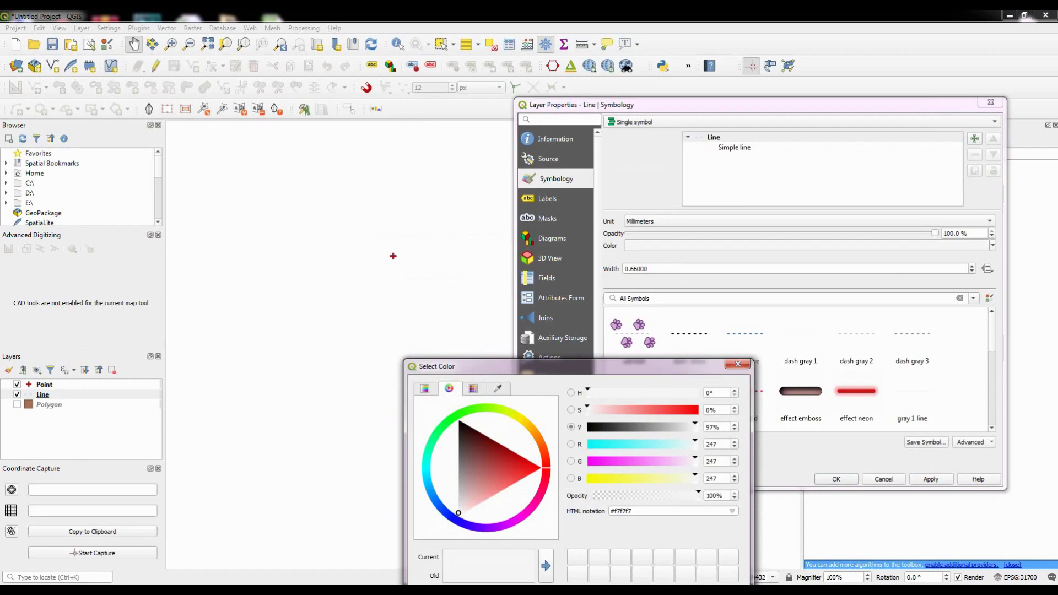
pyautogui.click(460, 521)
pyautogui.click(465, 505)
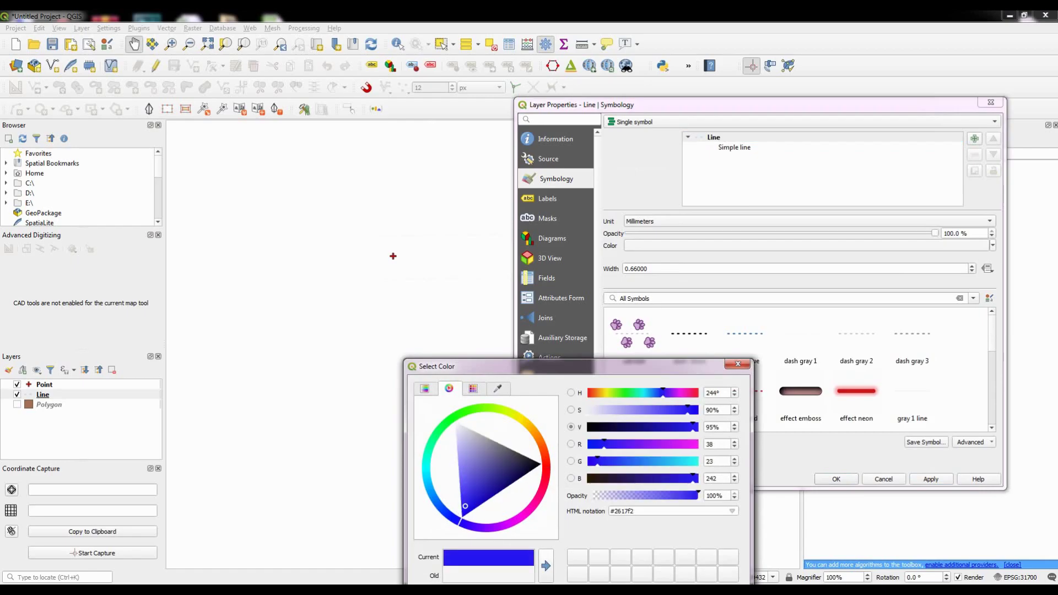
pyautogui.moveTo(572, 366); pyautogui.dragTo(578, 225)
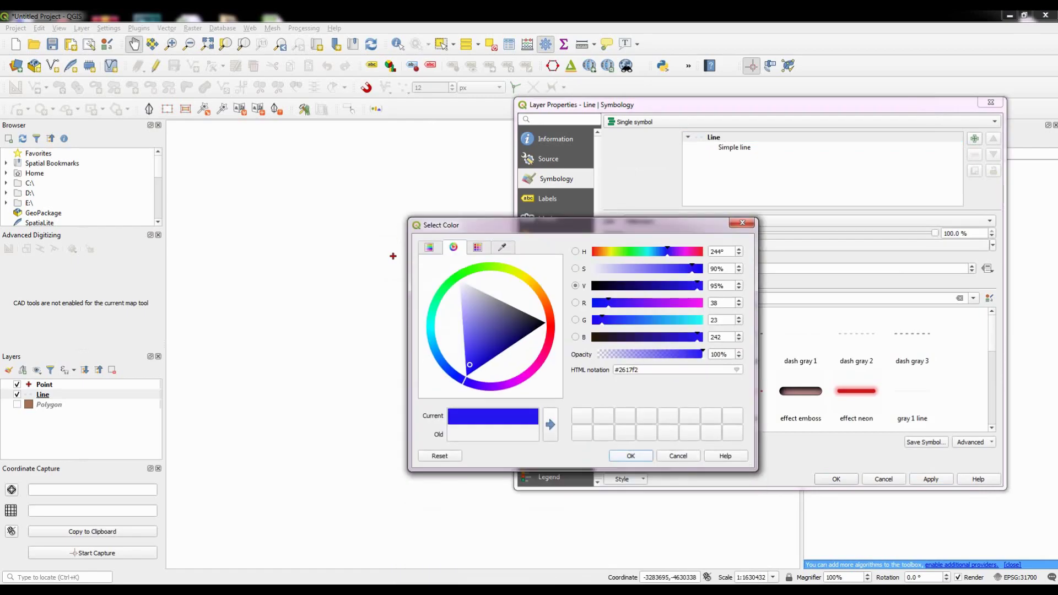
pyautogui.press('Return')
pyautogui.click(931, 479)
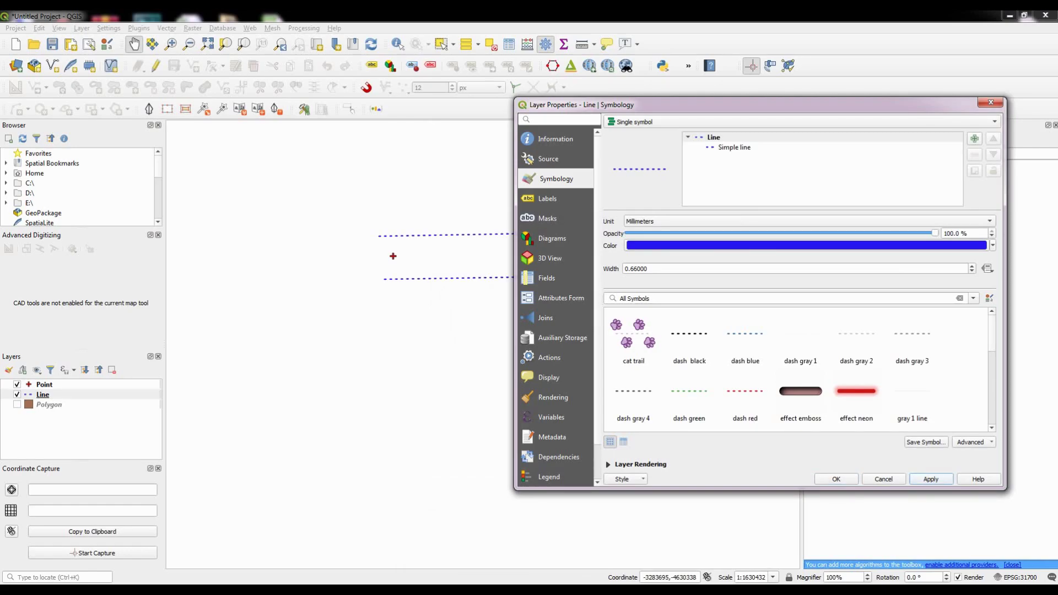
# Step: Try the effect emboss preset on the Line layer, and replace it with the cat trail preset
pyautogui.click(800, 397)
pyautogui.click(931, 479)
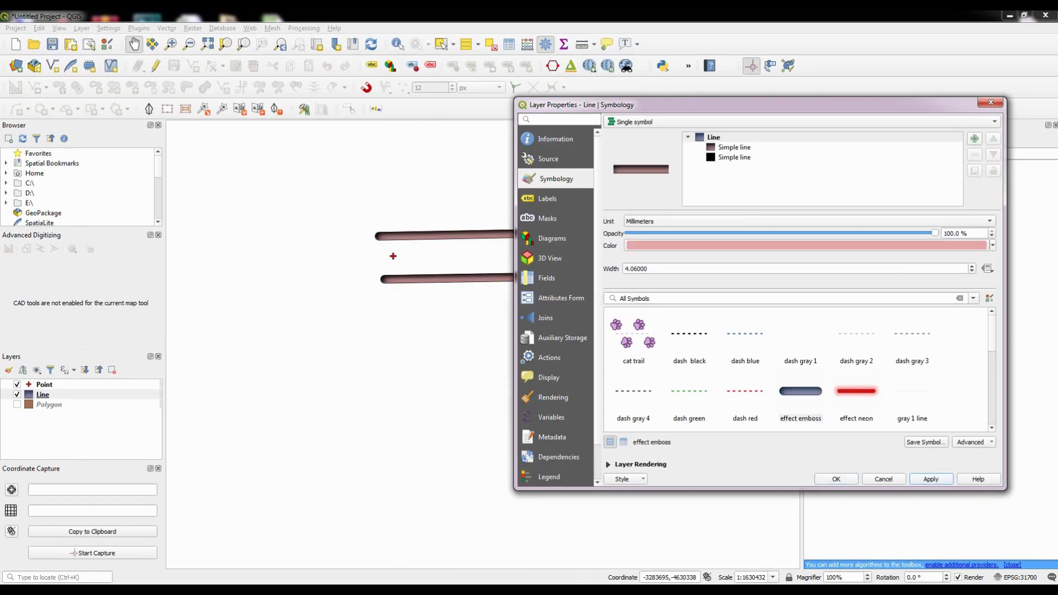
pyautogui.click(633, 340)
pyautogui.click(930, 479)
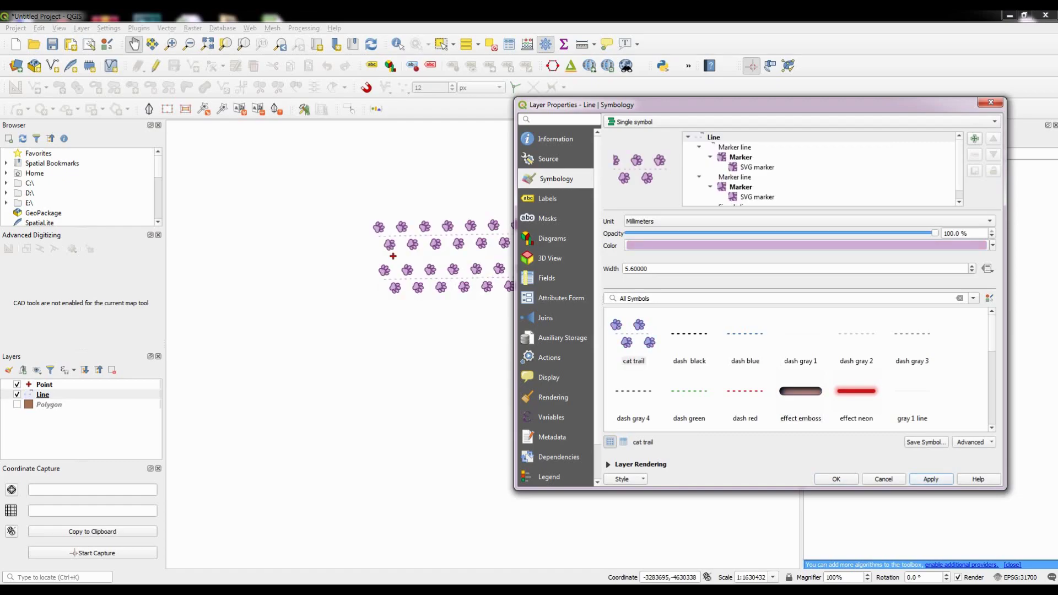
# Step: Change the cat trail line symbol's color to blue and accept the Line layer's symbology
pyautogui.click(992, 245)
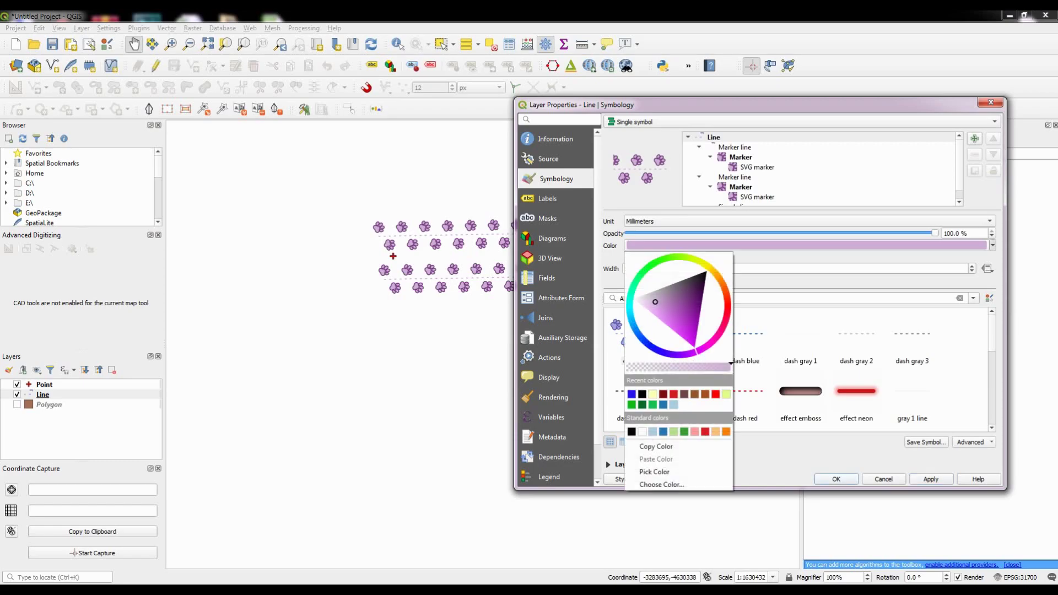
pyautogui.moveTo(638, 330); pyautogui.dragTo(662, 325)
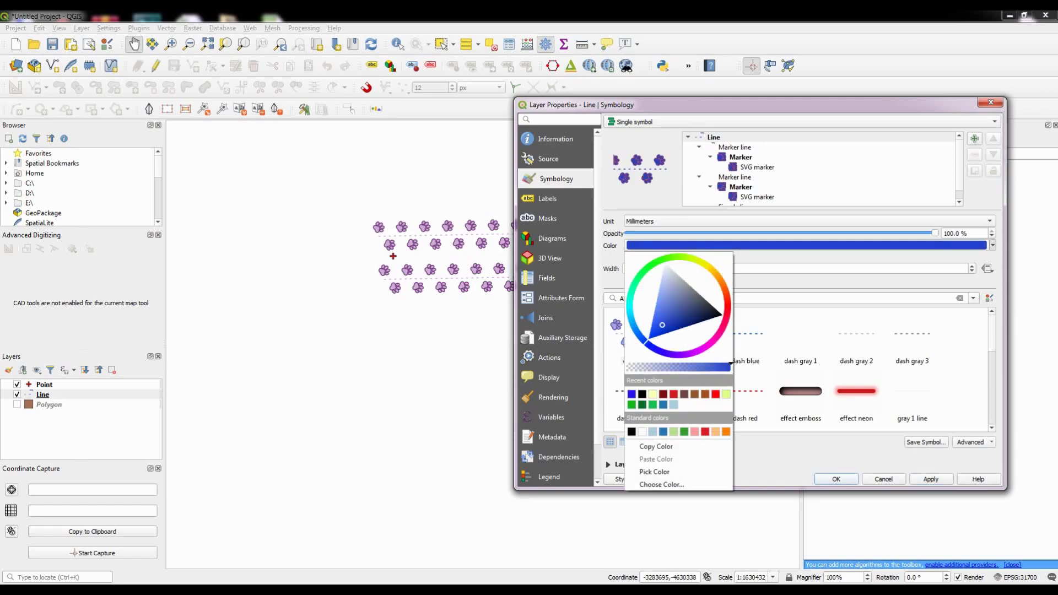
pyautogui.click(931, 478)
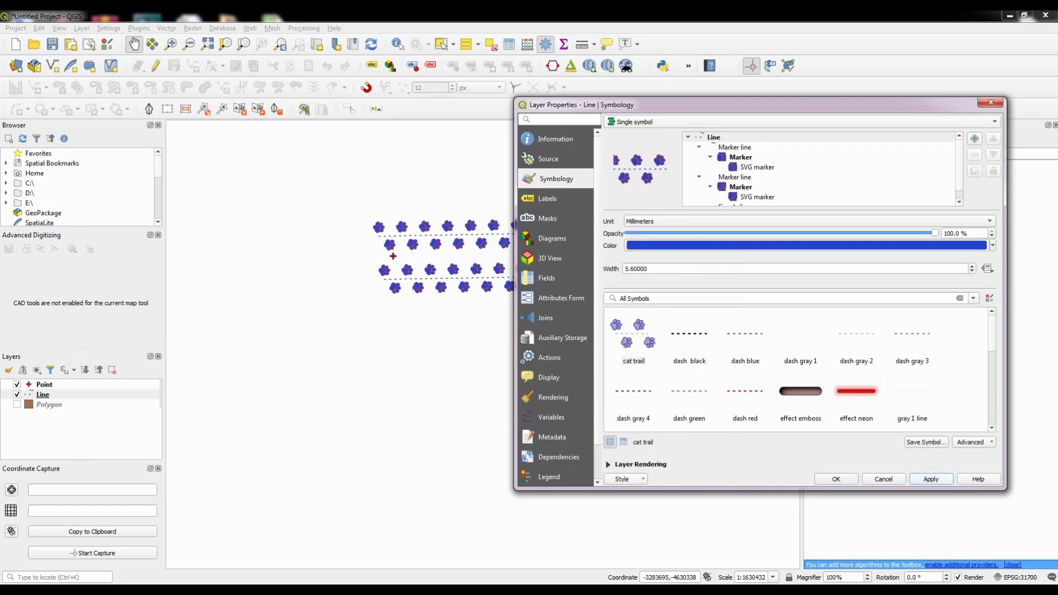
pyautogui.click(835, 478)
# Step: Show the Polygon layer and make its brown fill color partly transparent, applying the symbology
pyautogui.moveTo(605, 348); pyautogui.dragTo(538, 347)
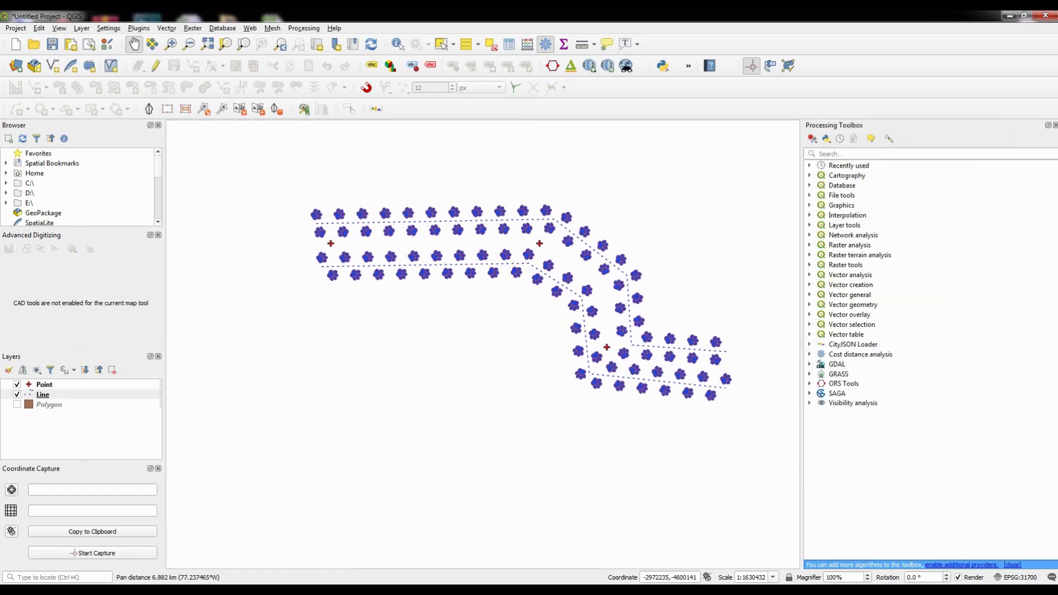
pyautogui.click(17, 404)
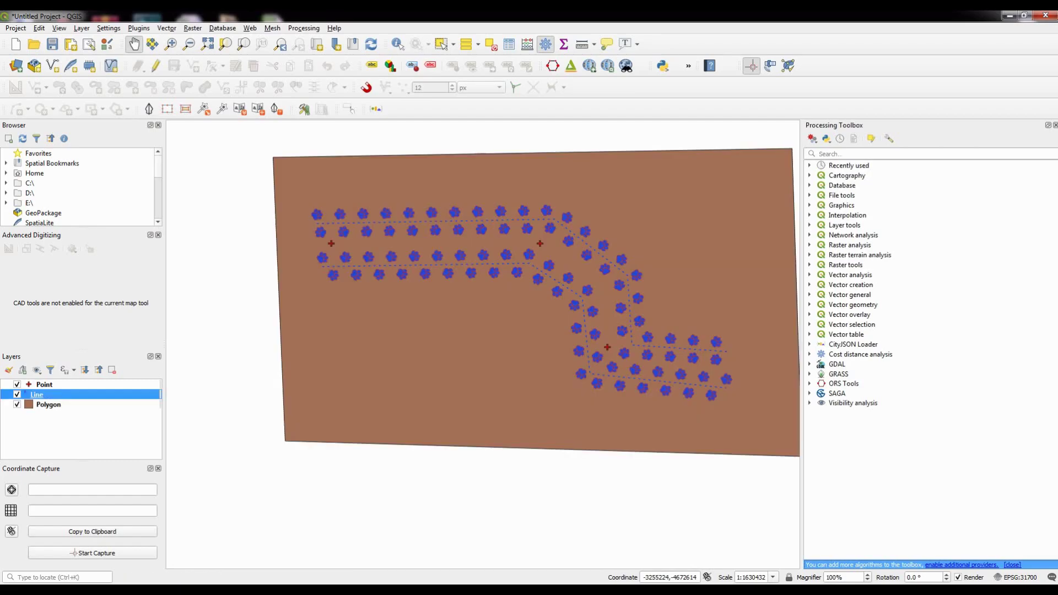
pyautogui.click(49, 405)
pyautogui.rightClick(59, 405)
pyautogui.click(91, 398)
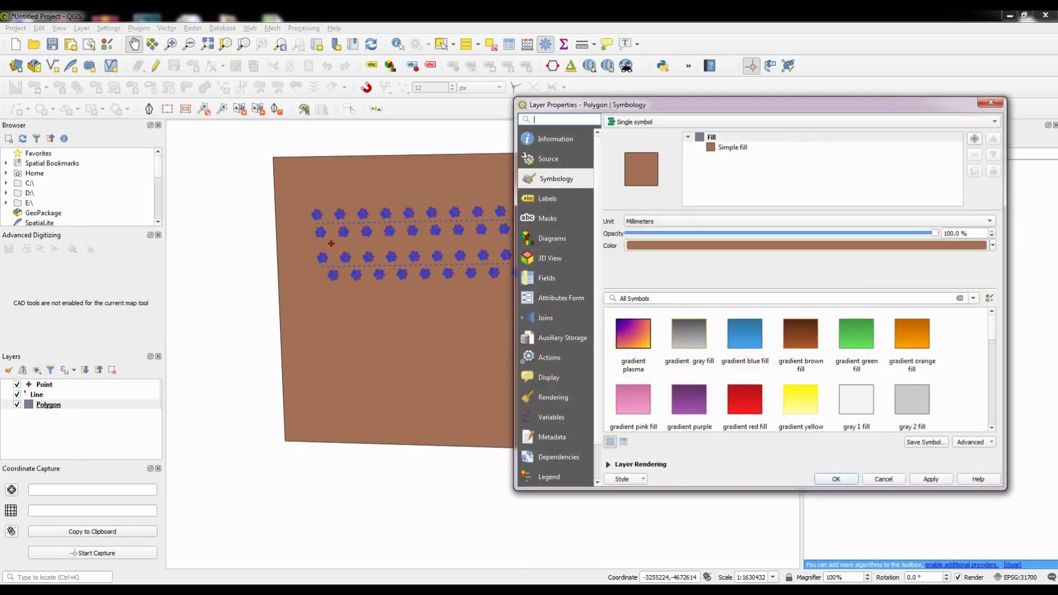
pyautogui.click(992, 245)
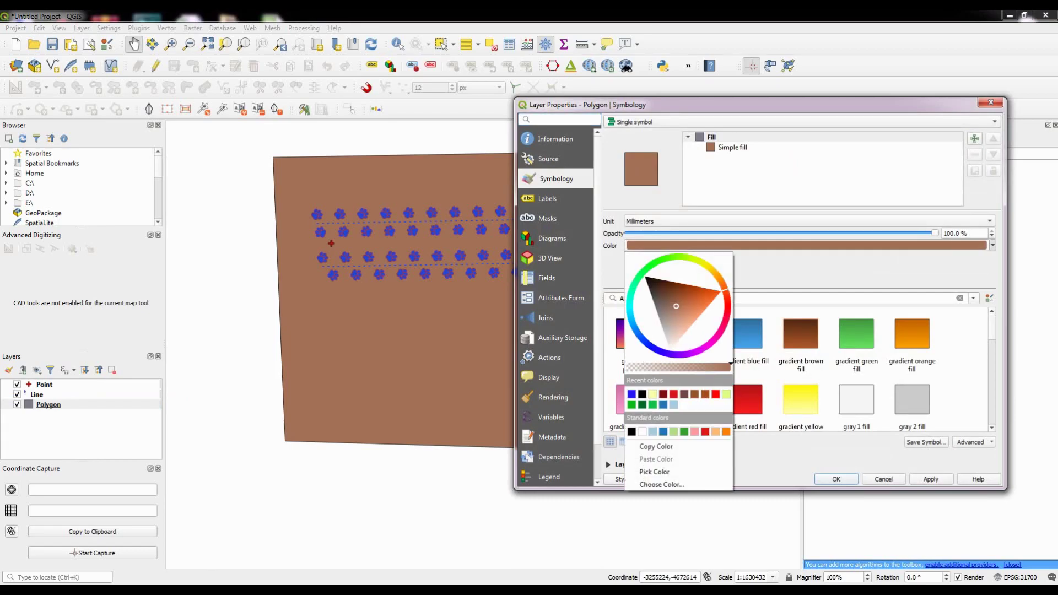
pyautogui.moveTo(731, 366); pyautogui.dragTo(671, 366)
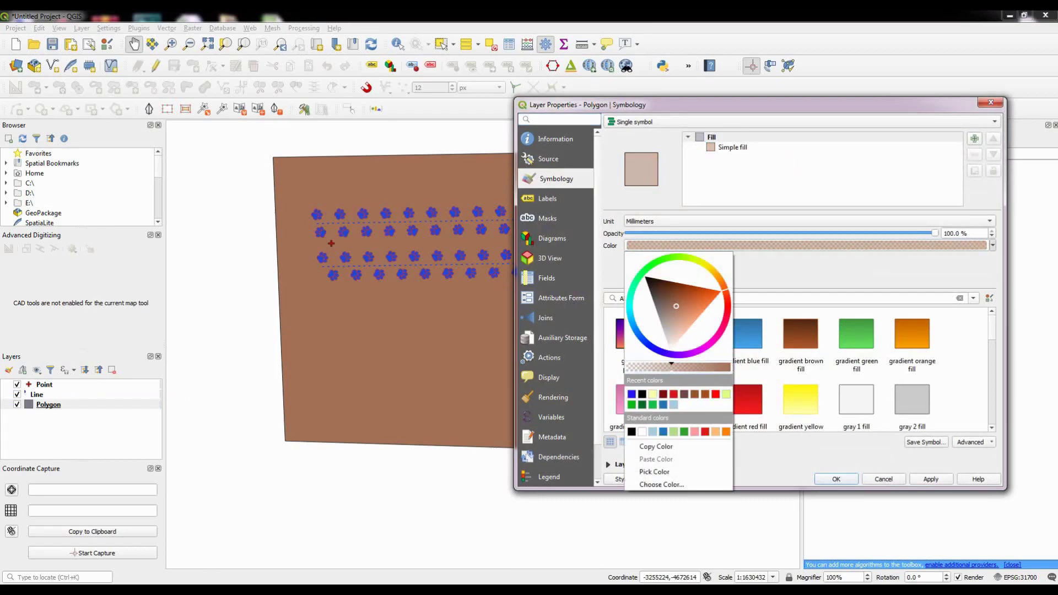
pyautogui.press('Escape')
pyautogui.click(930, 478)
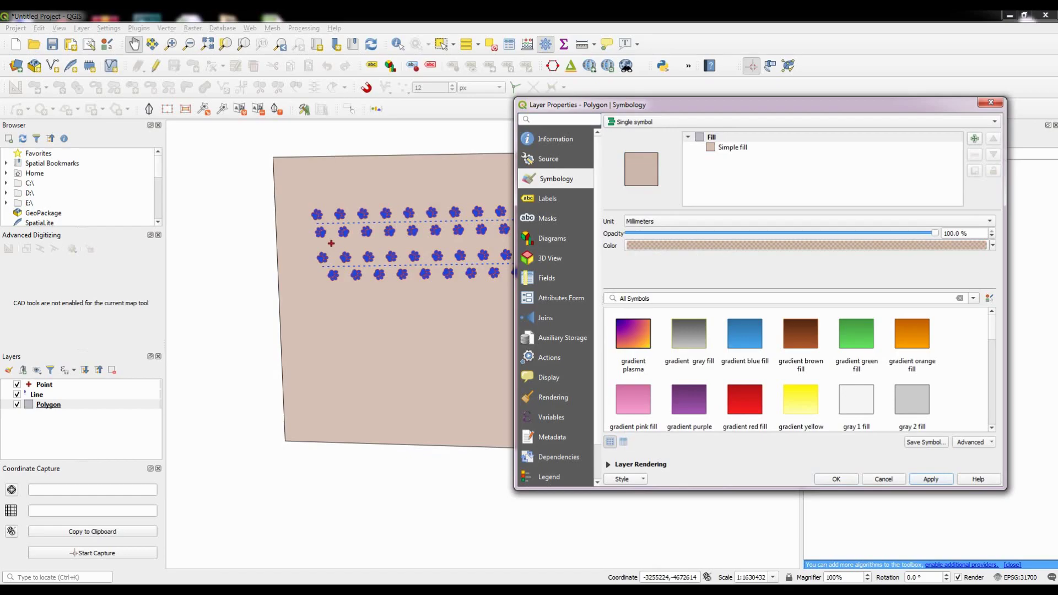
# Step: Change the Polygon layer's simple fill to a Raster image fill using background-1762615_960_720.jpg and accept the symbology
pyautogui.click(731, 147)
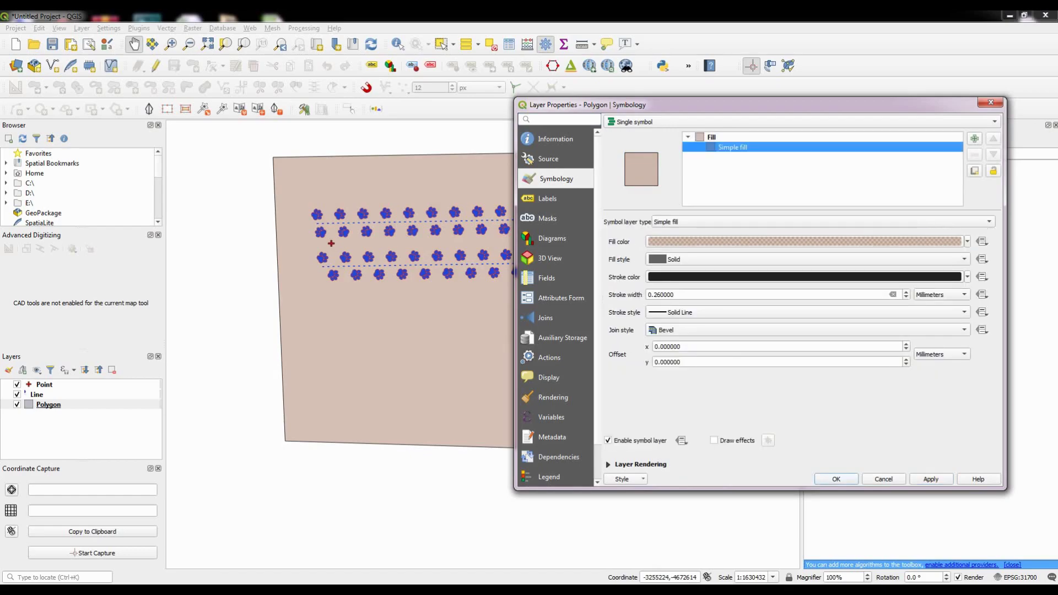
pyautogui.click(700, 221)
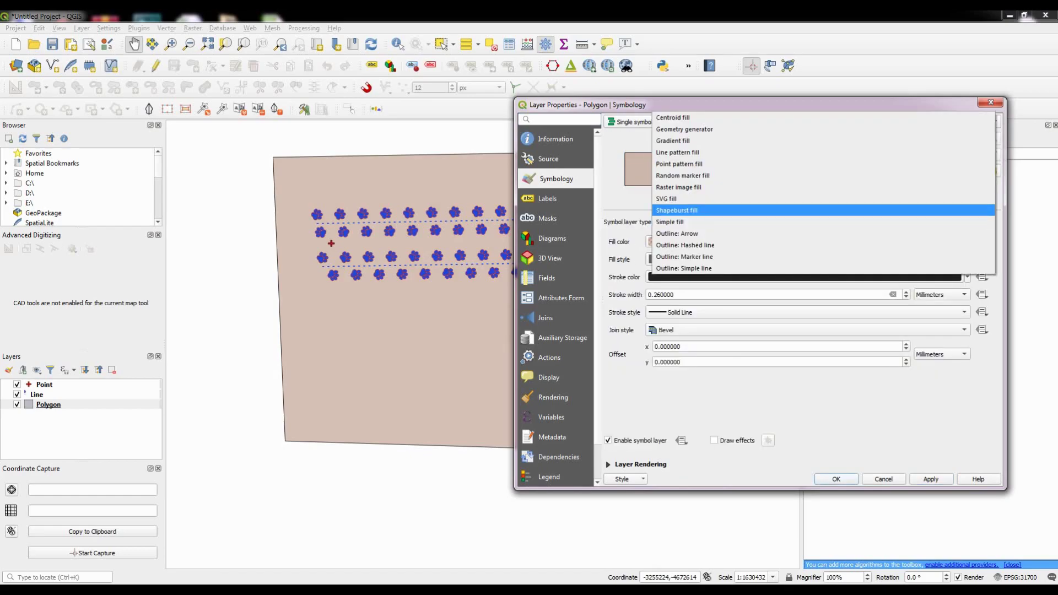
pyautogui.click(689, 187)
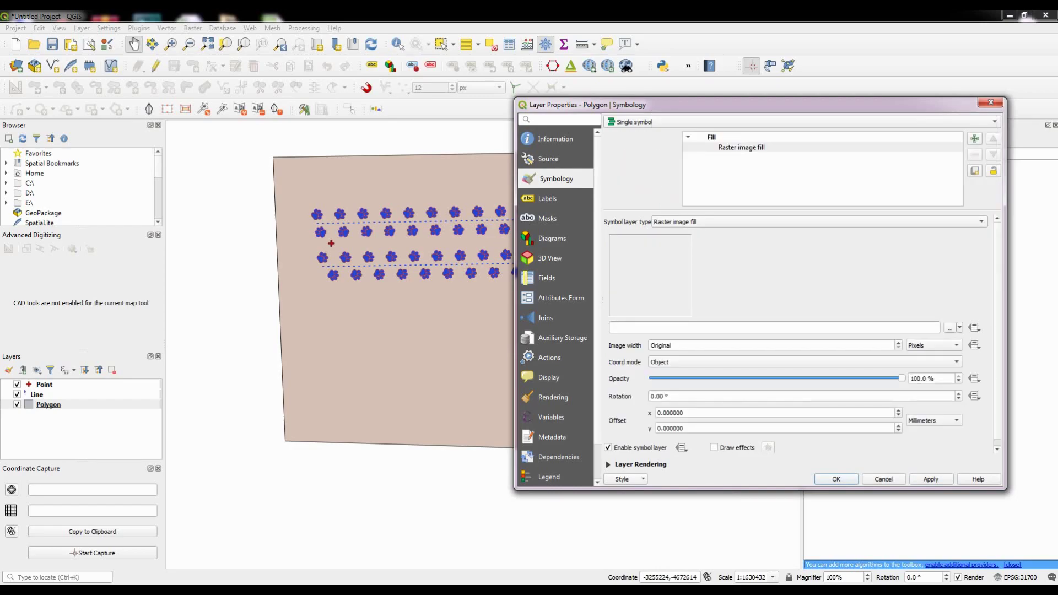
pyautogui.click(949, 327)
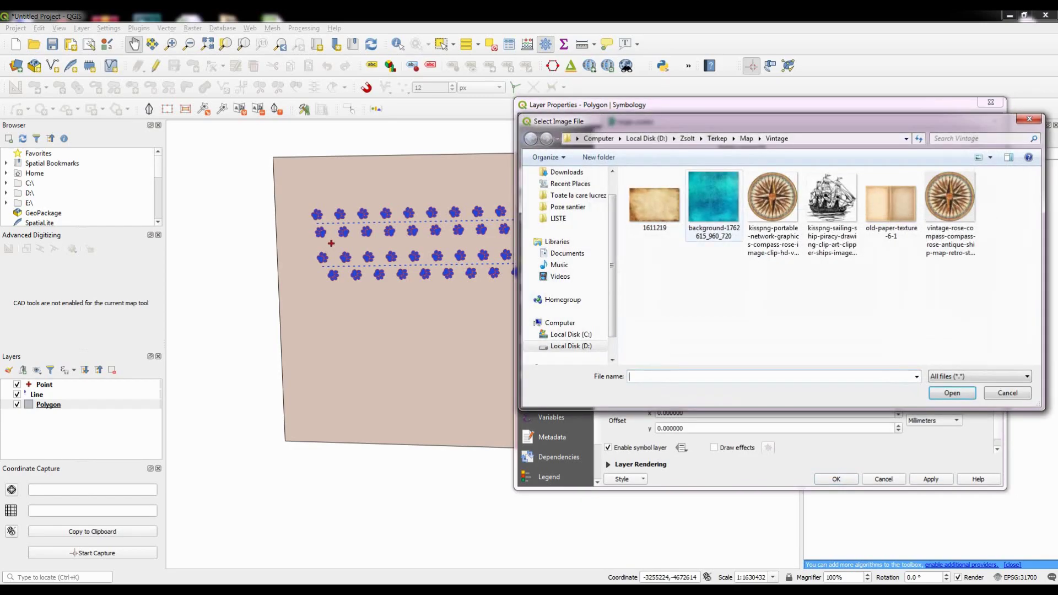
pyautogui.click(713, 205)
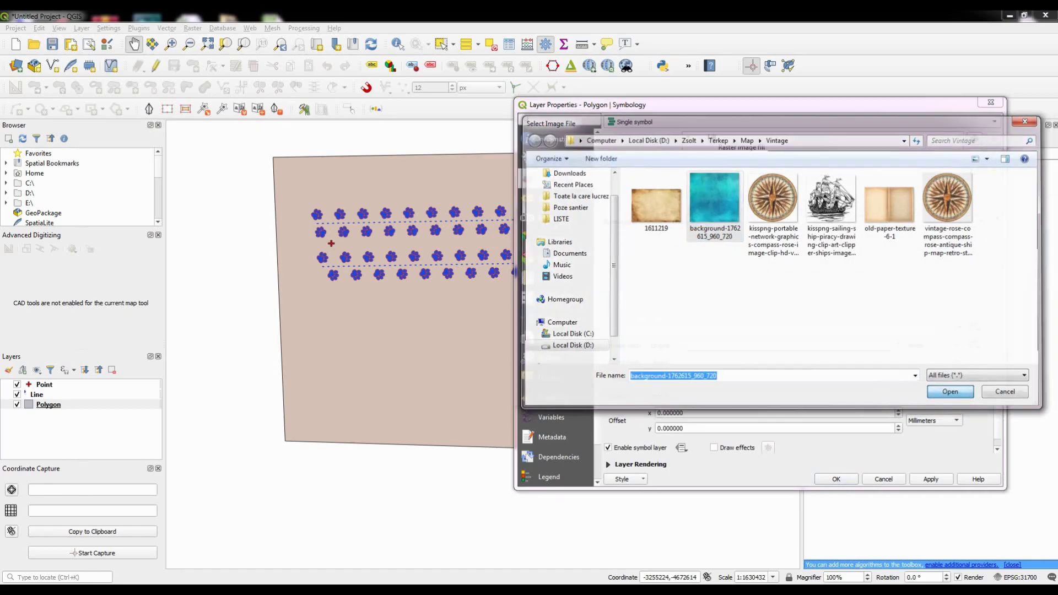
pyautogui.click(952, 392)
pyautogui.click(931, 479)
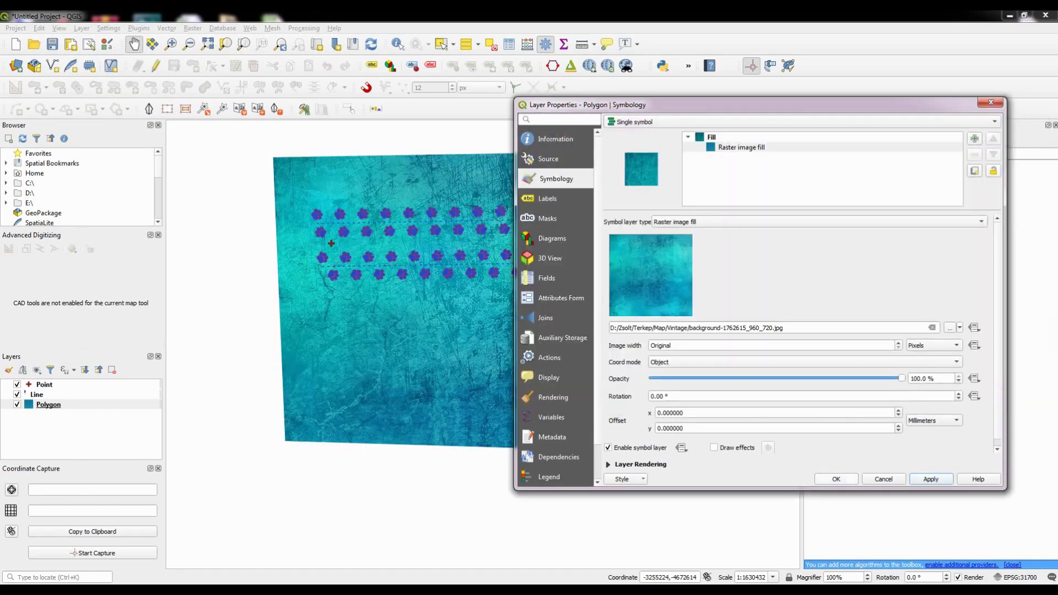
pyautogui.click(841, 479)
pyautogui.moveTo(616, 186); pyautogui.dragTo(594, 212)
pyautogui.scroll(1, 486, 356)
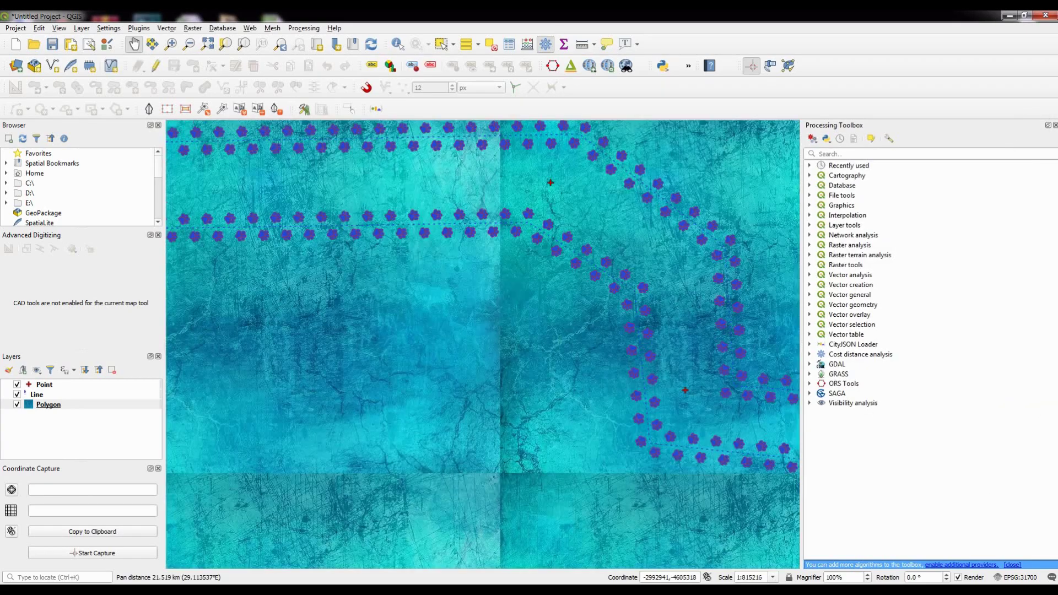
pyautogui.scroll(-1, 485, 356)
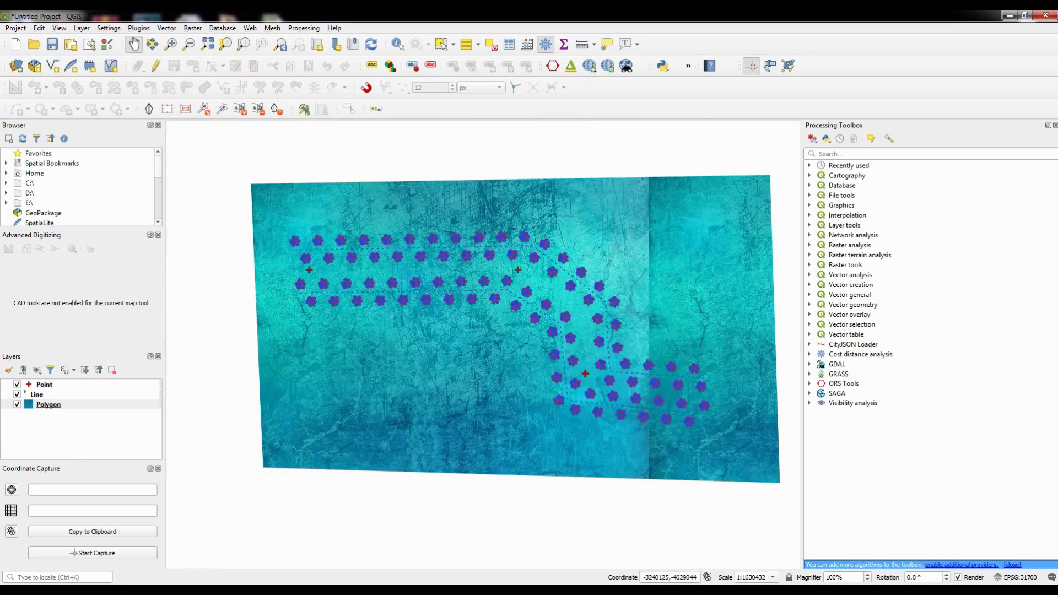
# Step: Copy the Polygon layer and paste the copy below it in the layer list
pyautogui.rightClick(46, 404)
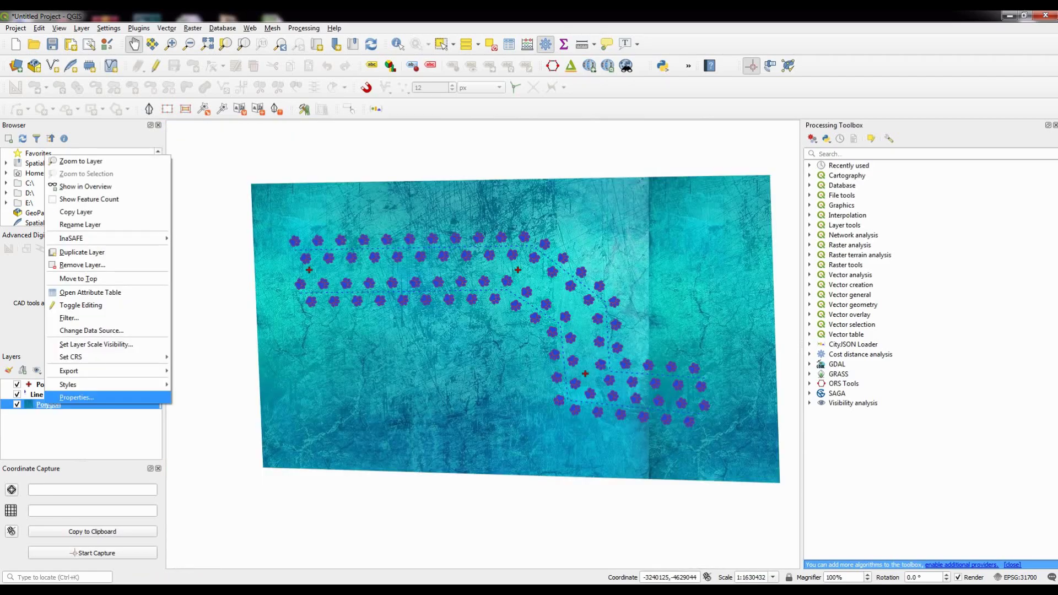
pyautogui.click(75, 211)
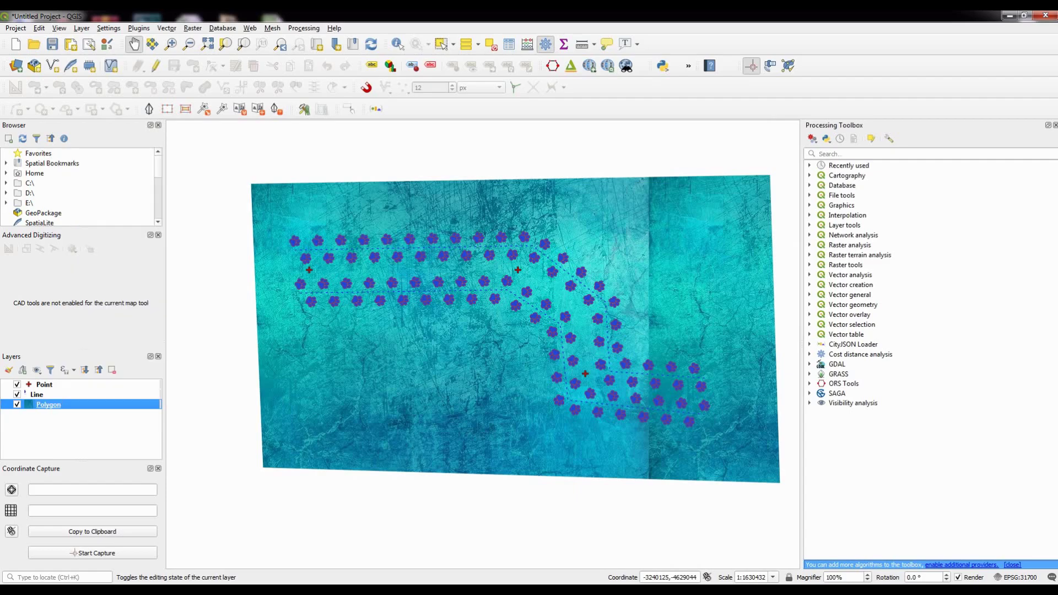
pyautogui.rightClick(51, 411)
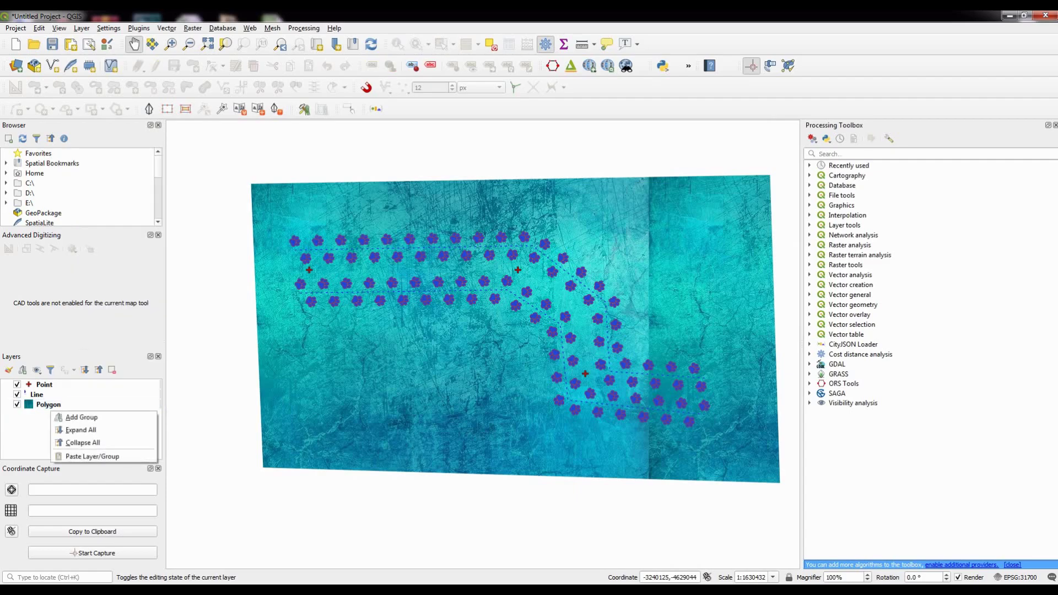
pyautogui.click(92, 457)
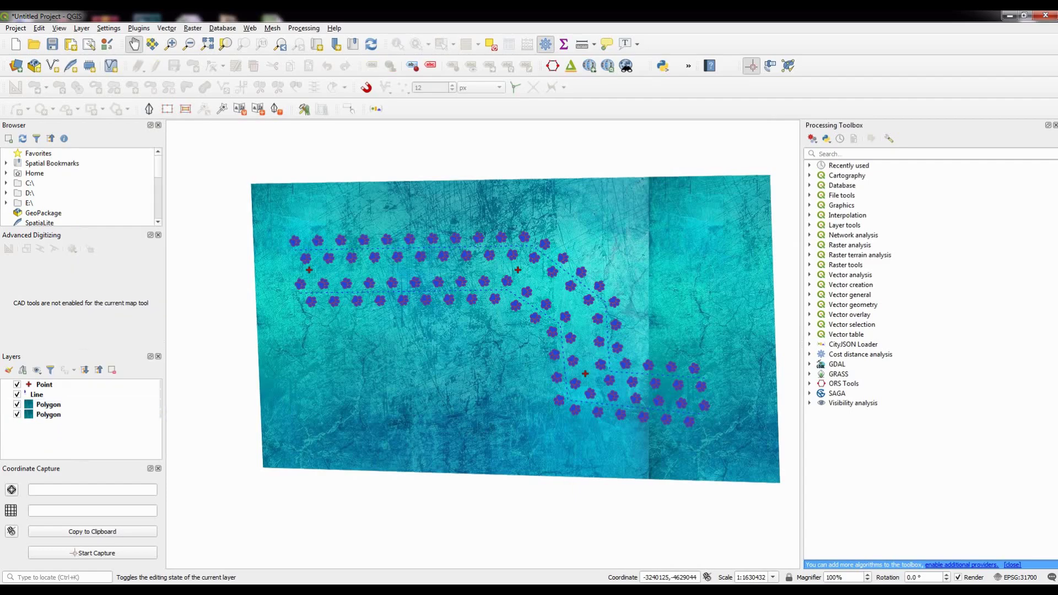
# Step: Offset the lower Polygon layer's raster image fill by x 3 and y 5 millimeters and accept the symbology
pyautogui.rightClick(42, 415)
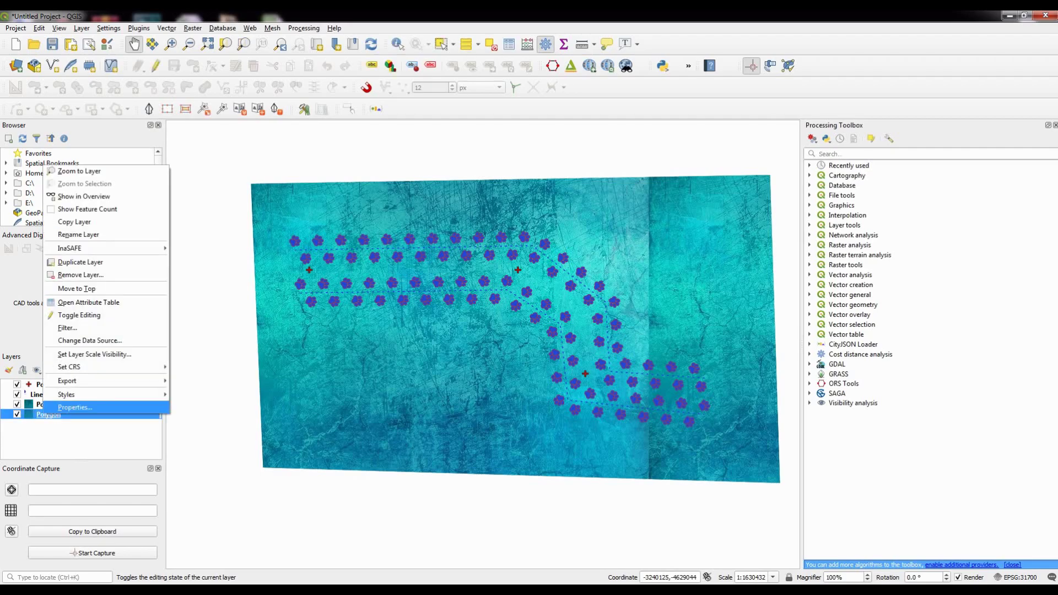
pyautogui.click(75, 407)
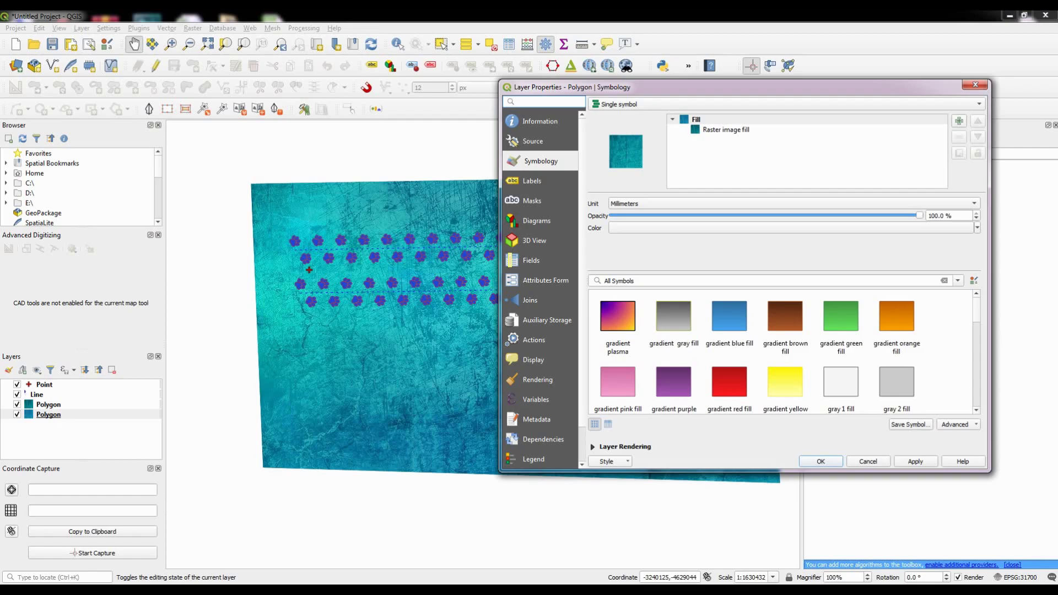
pyautogui.click(725, 129)
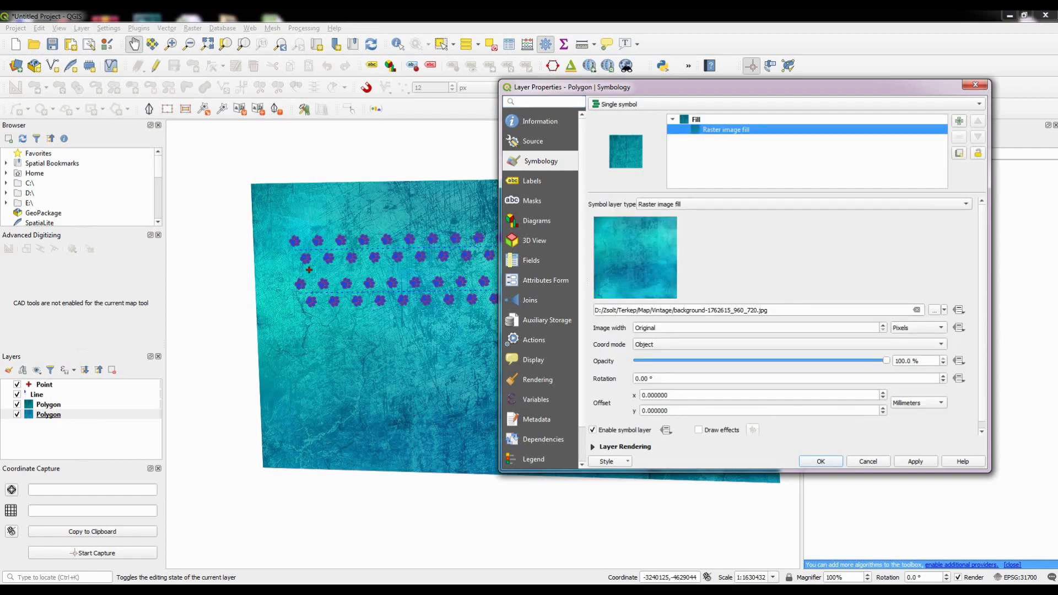
pyautogui.doubleClick(654, 395)
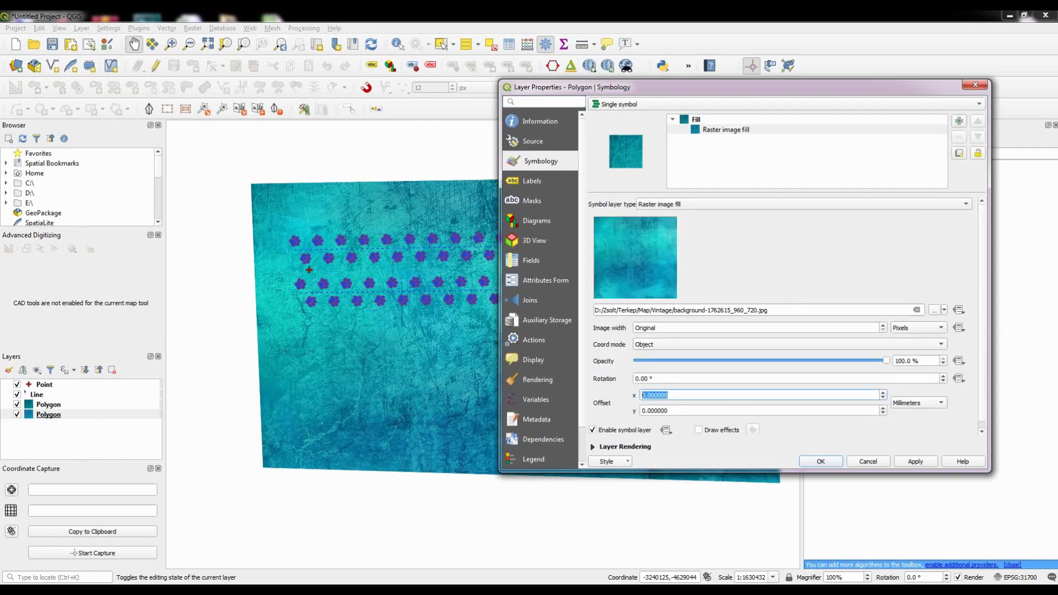
pyautogui.write('3')
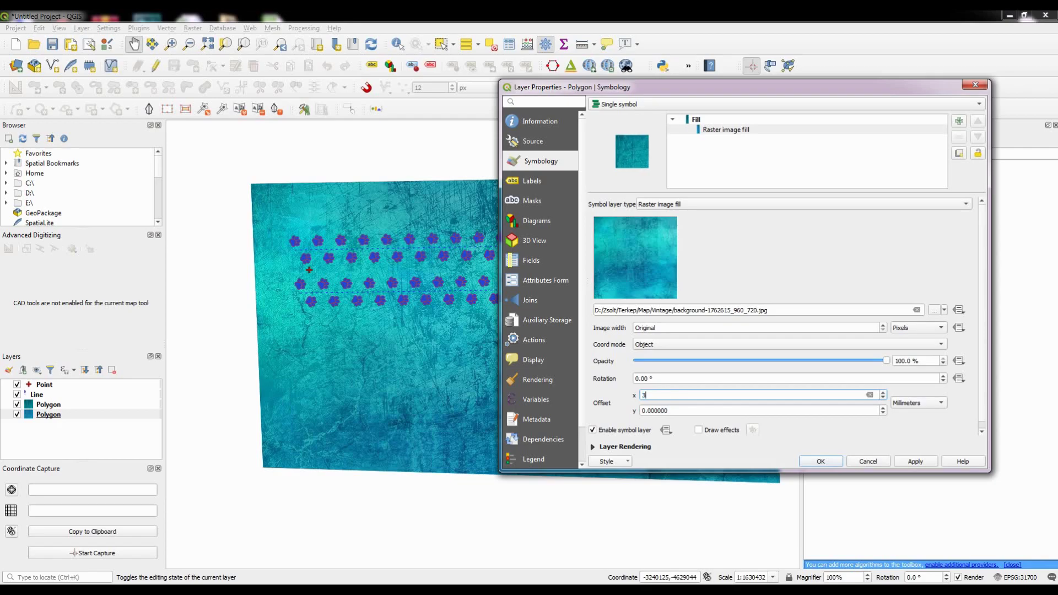
pyautogui.press('Tab')
pyautogui.write('5')
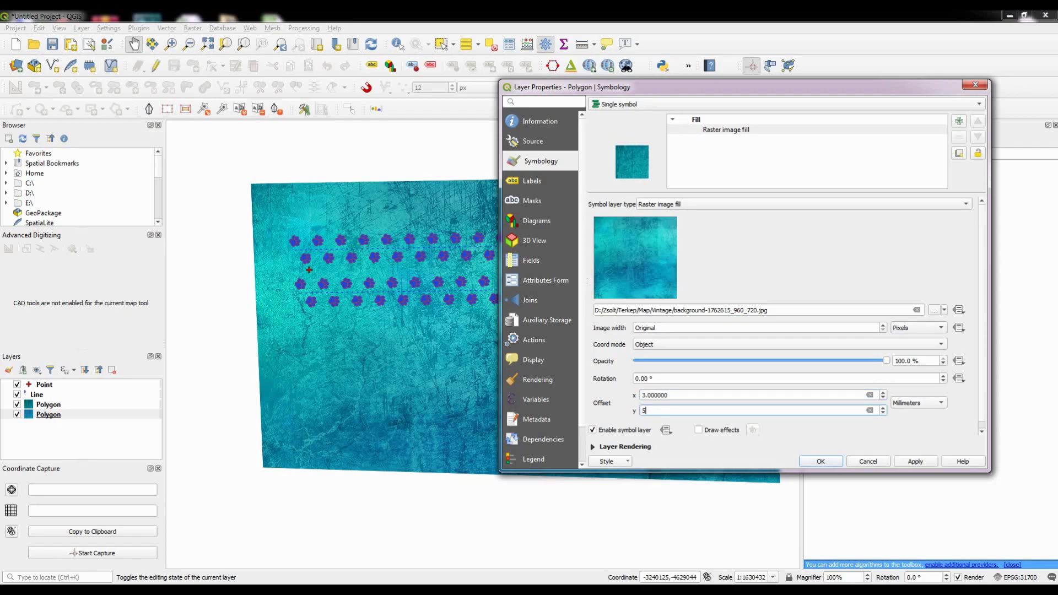
pyautogui.click(914, 461)
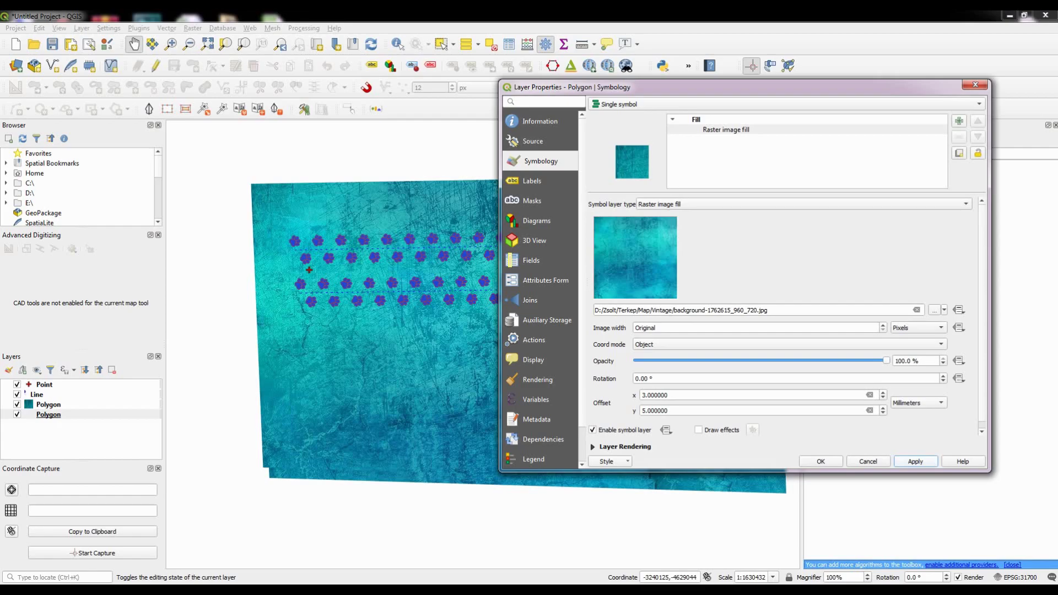
pyautogui.click(820, 461)
# Step: Reduce the upper Polygon layer's fill symbol opacity to 42.3 % and accept the symbology
pyautogui.moveTo(733, 384); pyautogui.dragTo(691, 364)
pyautogui.click(48, 404)
pyautogui.rightClick(48, 404)
pyautogui.click(55, 397)
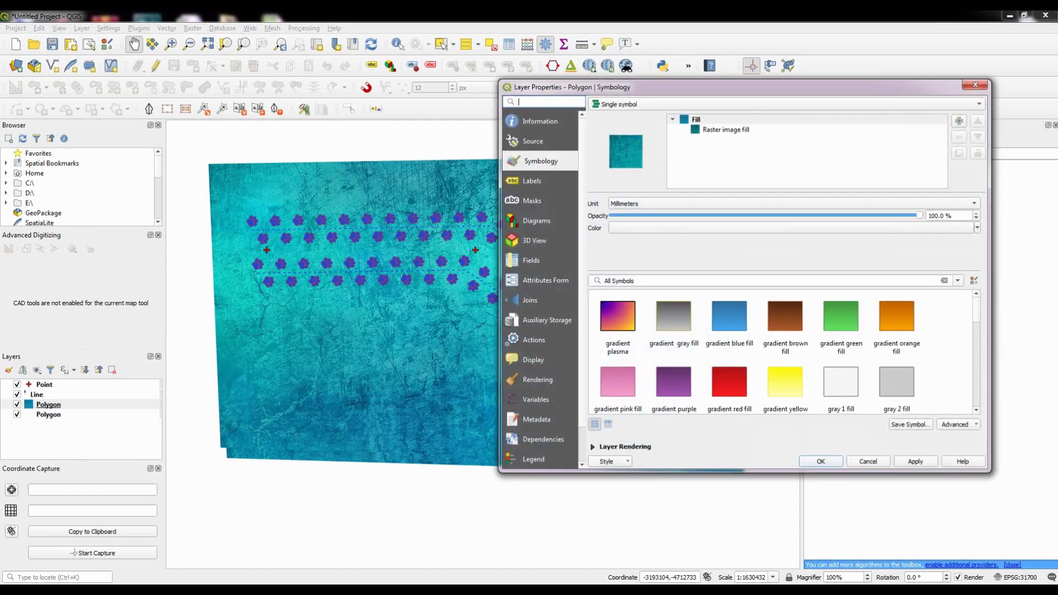
pyautogui.moveTo(919, 216); pyautogui.dragTo(742, 215)
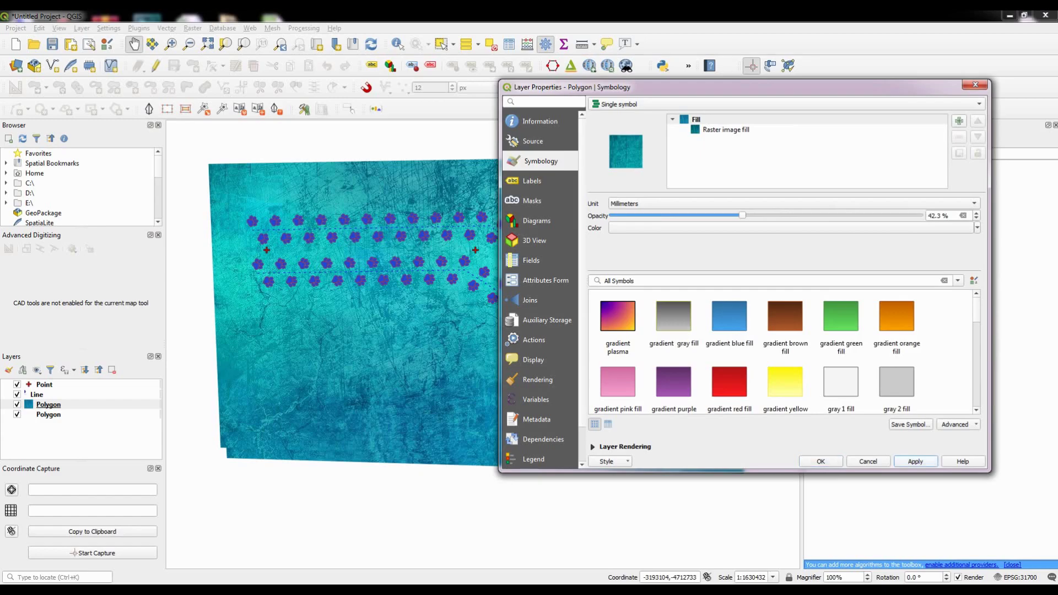
pyautogui.click(820, 462)
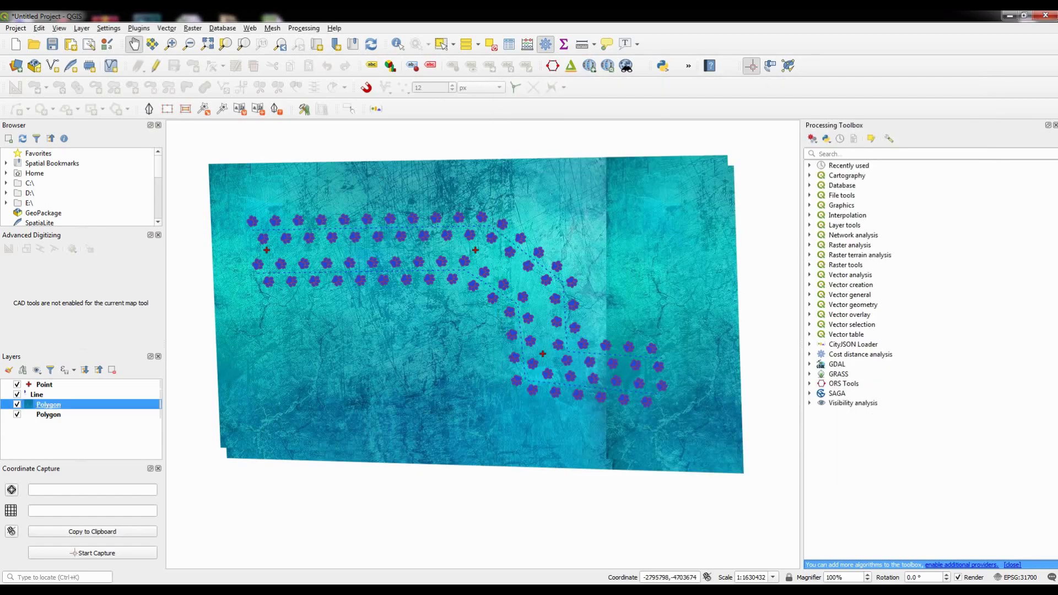
pyautogui.moveTo(677, 375); pyautogui.dragTo(674, 386)
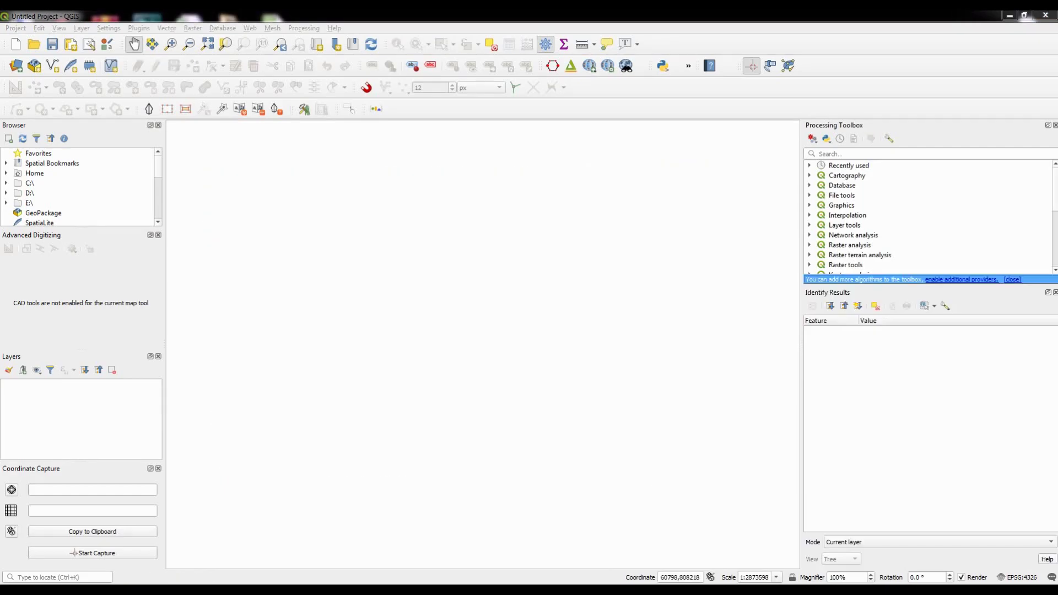
# Step: Set the new project's coordinate reference system to Dealul Piscului 1970/ Stereo 70 (EPSG:31700)
pyautogui.click(1017, 577)
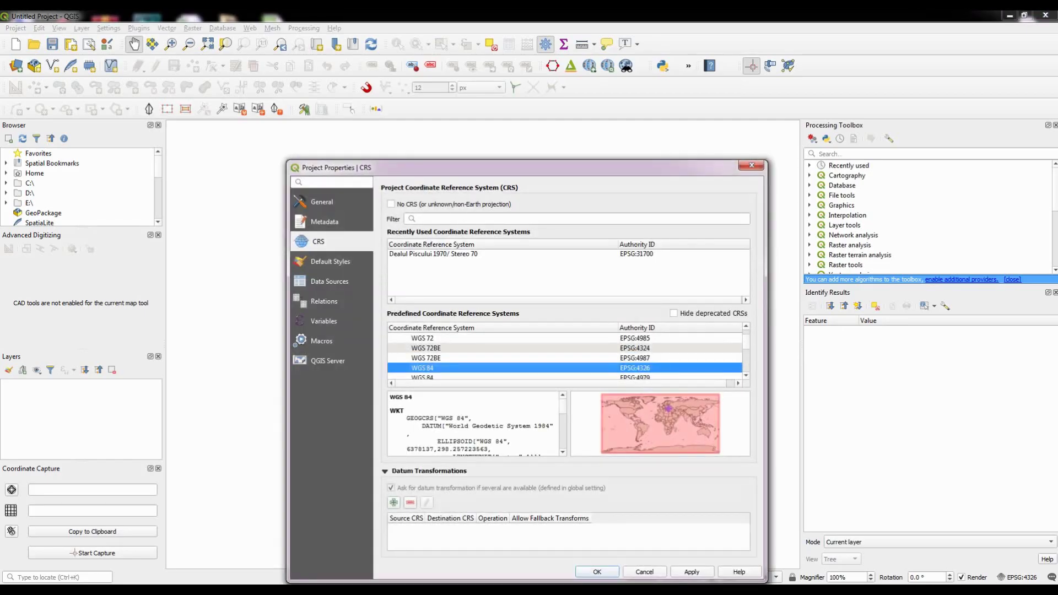
pyautogui.click(433, 253)
pyautogui.click(691, 572)
pyautogui.click(596, 571)
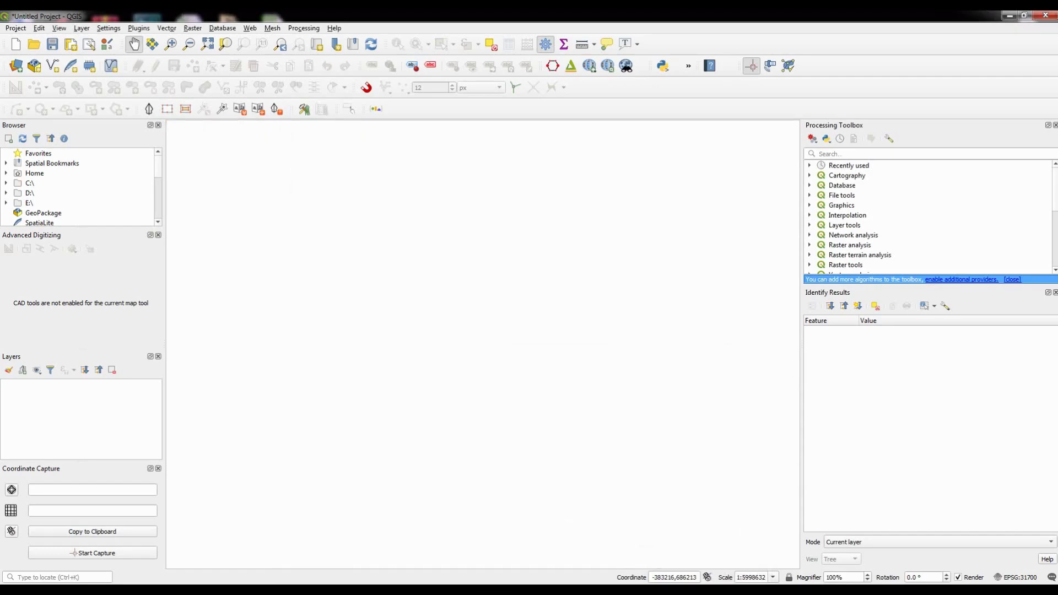
# Step: Add the vector dataset ro_localitati_punct.shp to the project as a layer and close the data source dialog
pyautogui.click(16, 66)
pyautogui.press('Return')
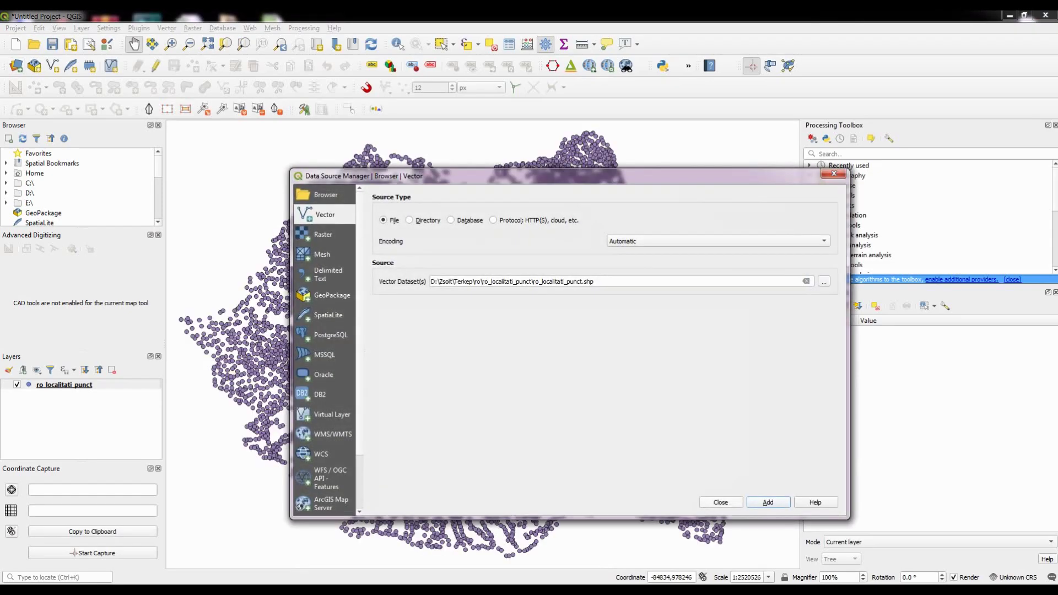
pyautogui.press('Escape')
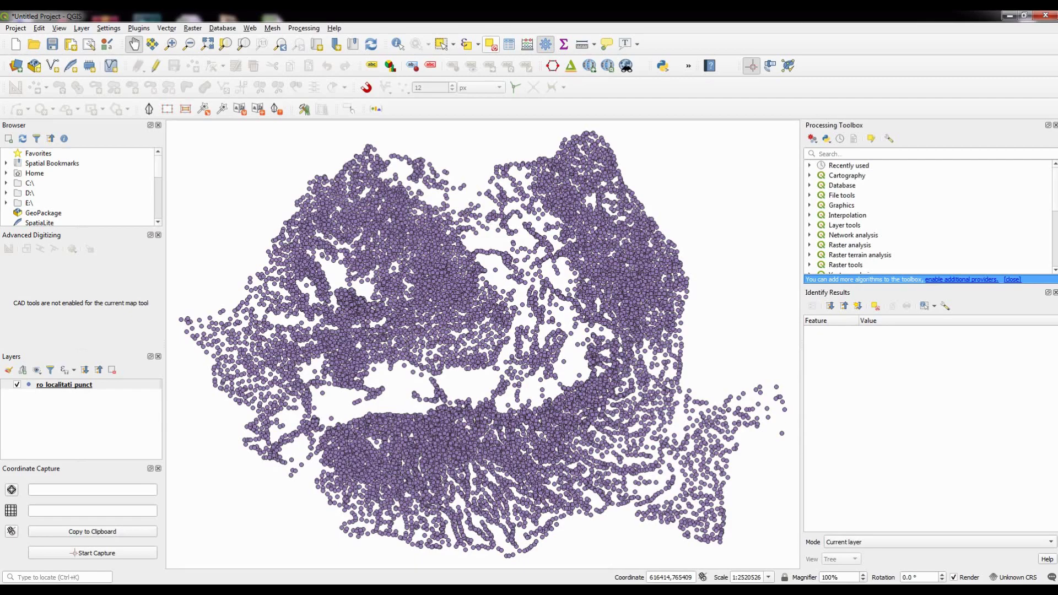
pyautogui.moveTo(551, 196); pyautogui.dragTo(579, 196)
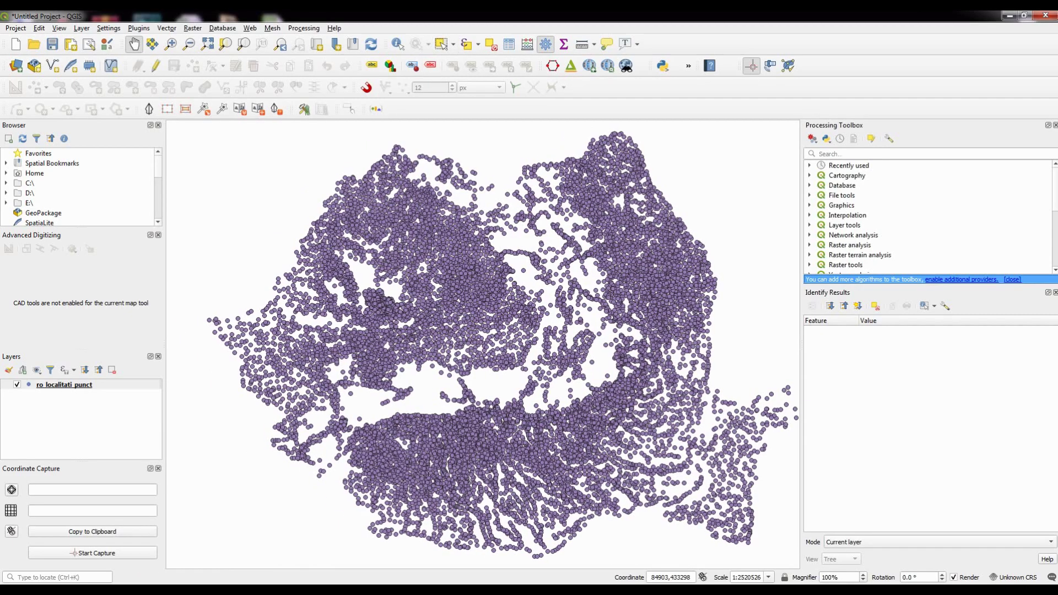
pyautogui.click(64, 384)
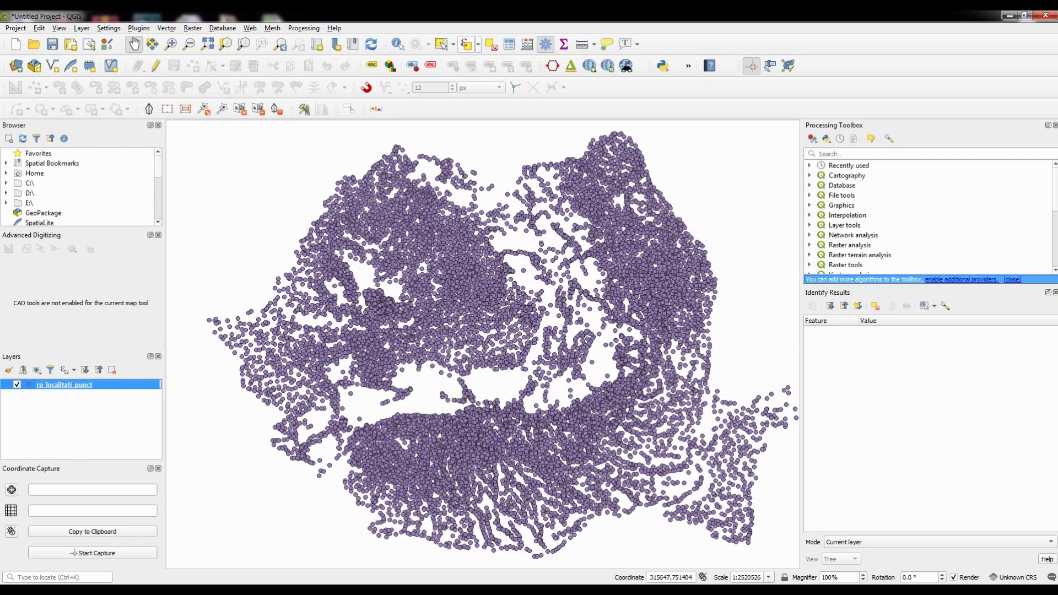
pyautogui.click(478, 44)
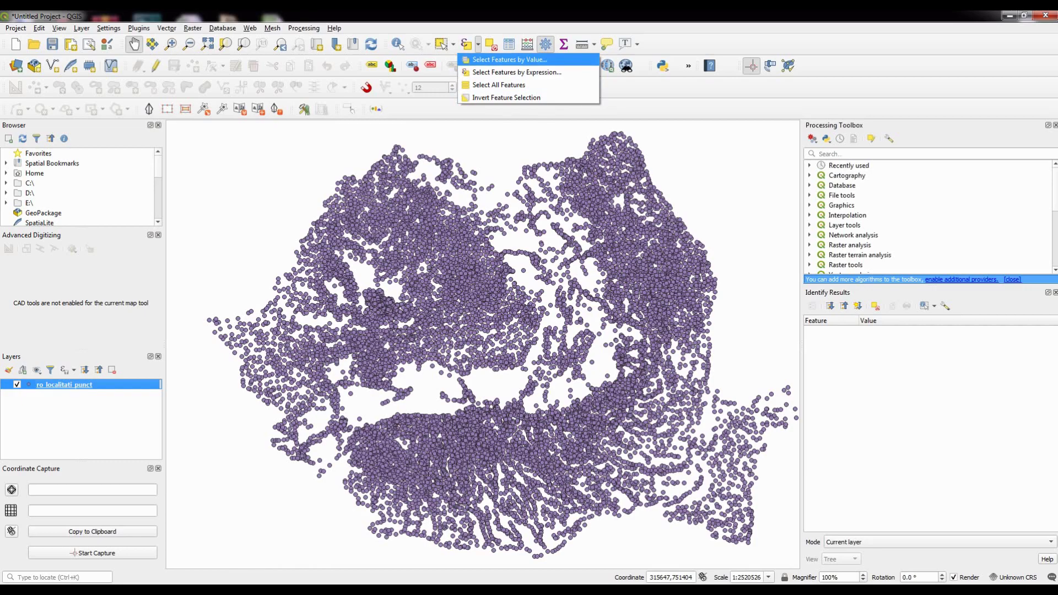
pyautogui.press('Return')
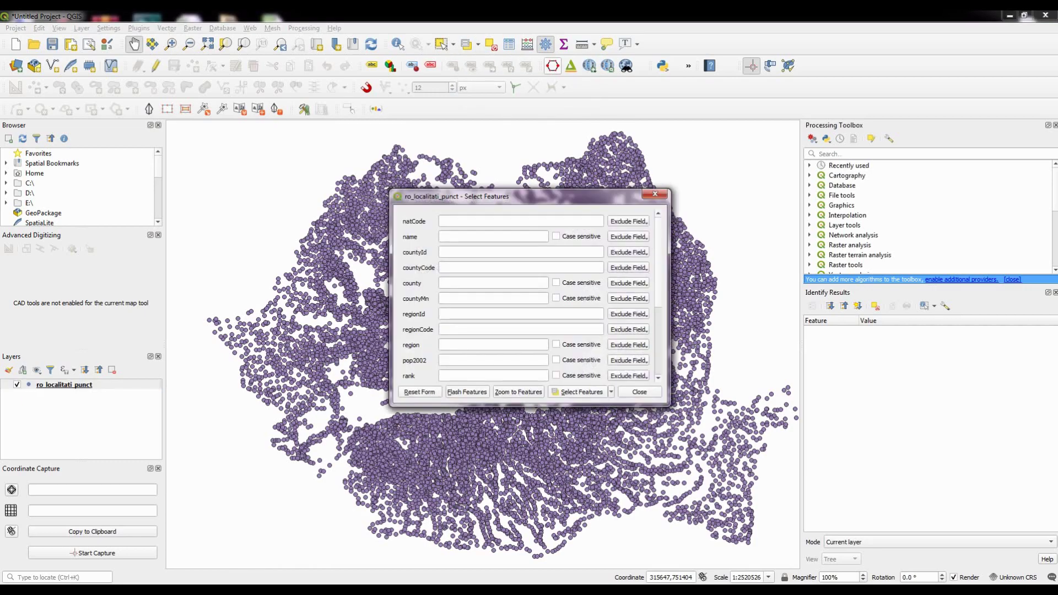
pyautogui.press('Escape')
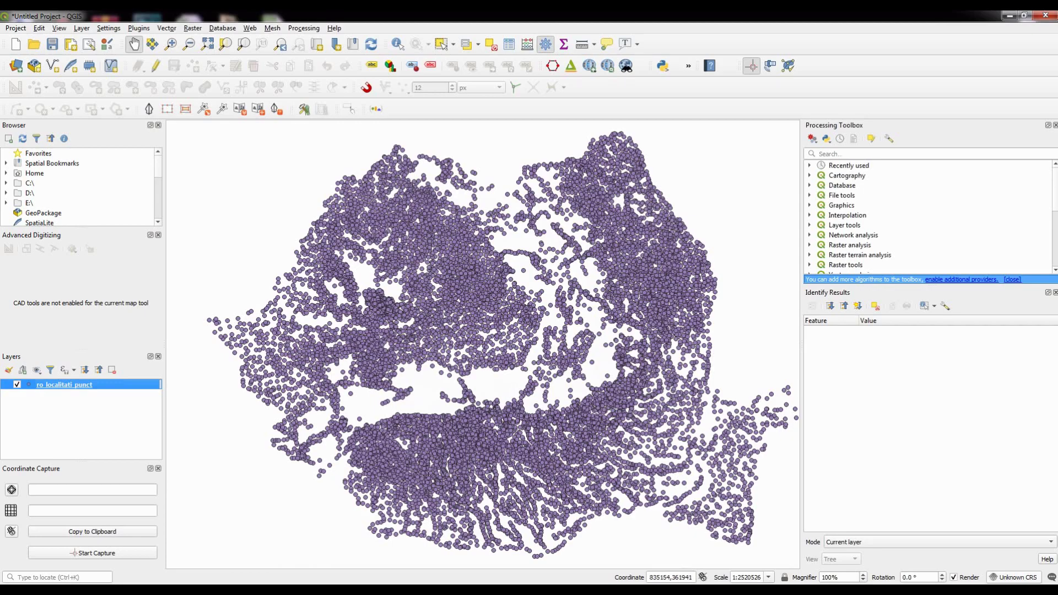
# Step: Assign Dealul Piscului 1970/ Stereo 70 (EPSG:31700) as the project CRS in place of the unknown one
pyautogui.click(1012, 577)
pyautogui.click(432, 253)
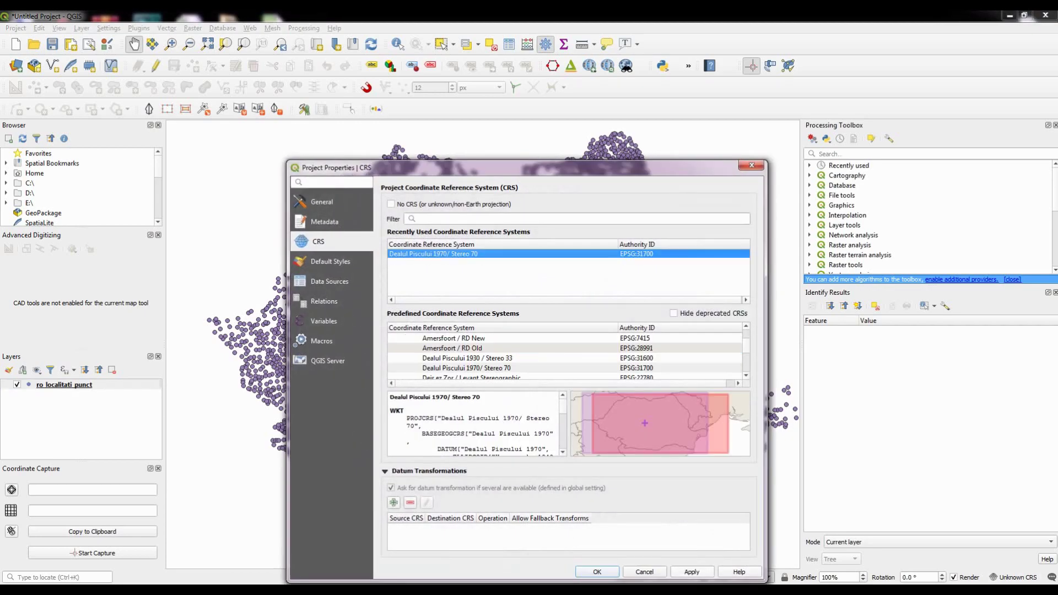
pyautogui.click(691, 572)
pyautogui.click(596, 571)
# Step: Examine the attribute table of the ro_localitati_punct layer, deselect all its features and close the table
pyautogui.moveTo(508, 484); pyautogui.dragTo(503, 478)
pyautogui.rightClick(80, 384)
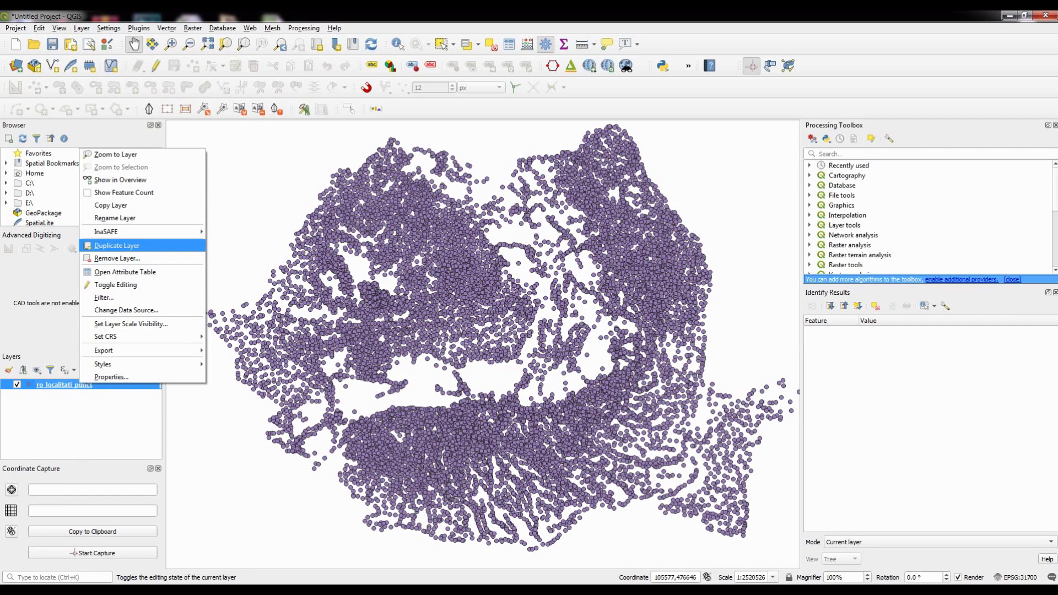
pyautogui.click(125, 271)
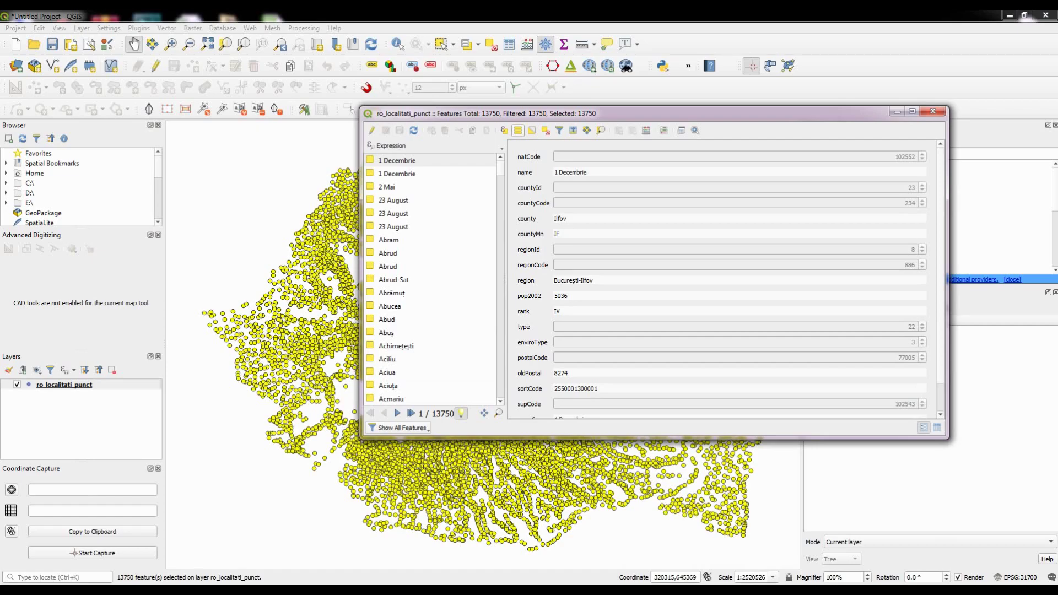
pyautogui.click(545, 130)
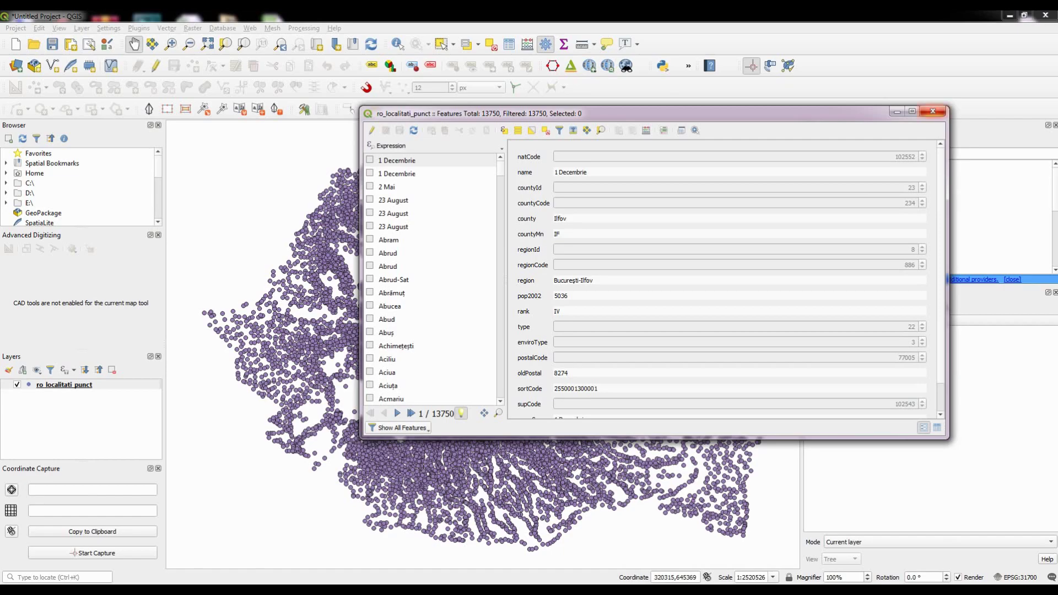
pyautogui.click(933, 110)
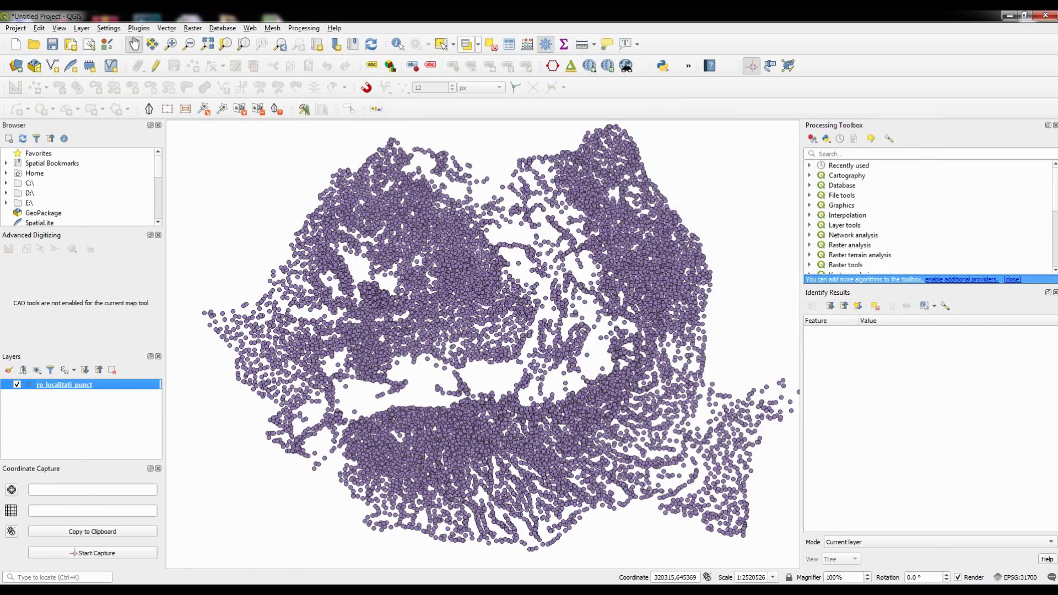
pyautogui.click(478, 45)
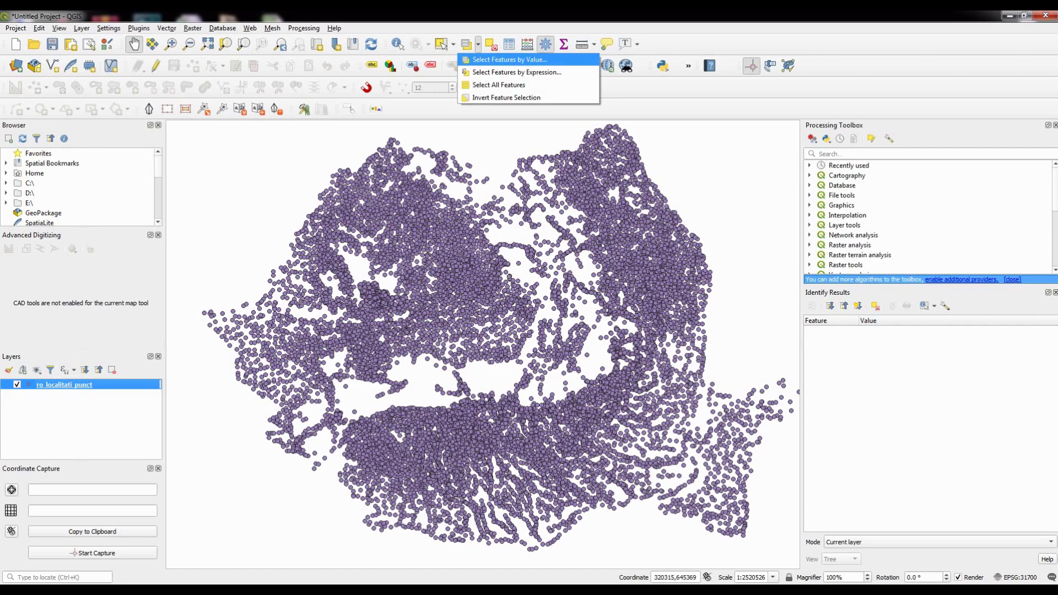
pyautogui.click(509, 60)
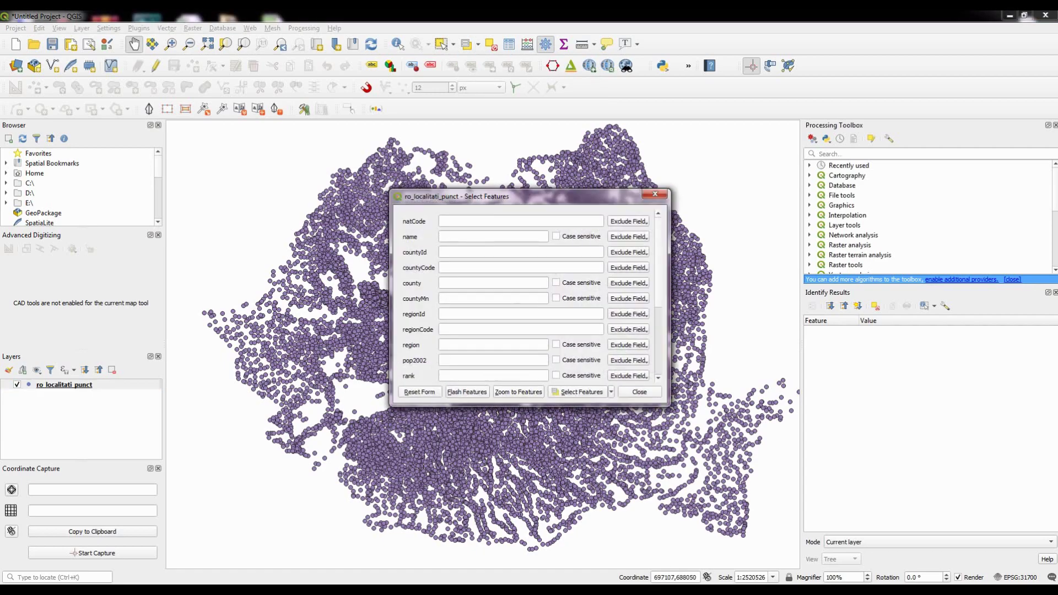
pyautogui.click(668, 189)
# Step: Select the ro_localitati_punct features that match the expression "pop2002" > 1000
pyautogui.click(478, 44)
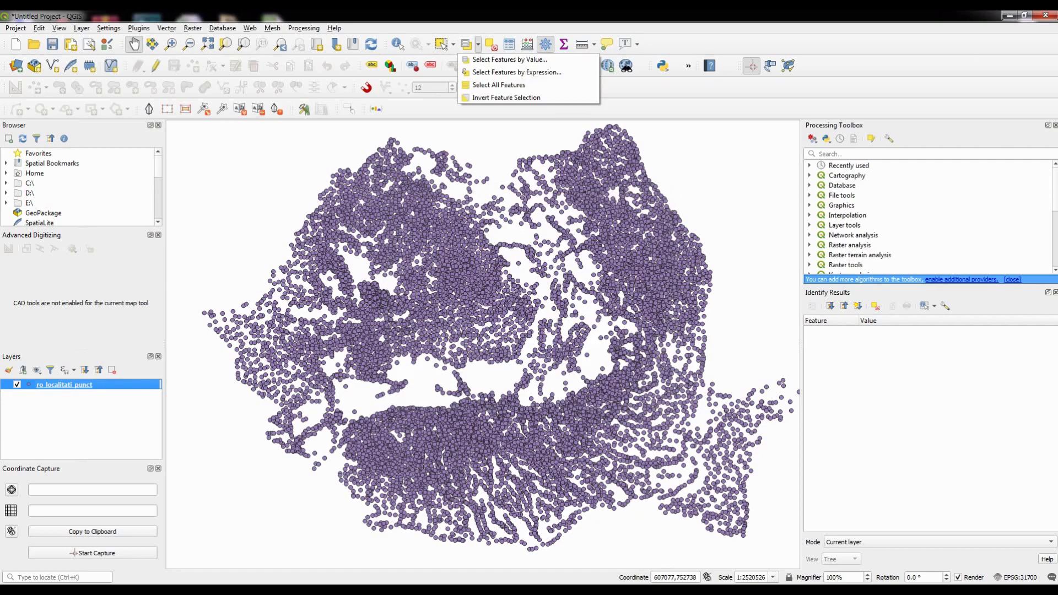
pyautogui.click(509, 72)
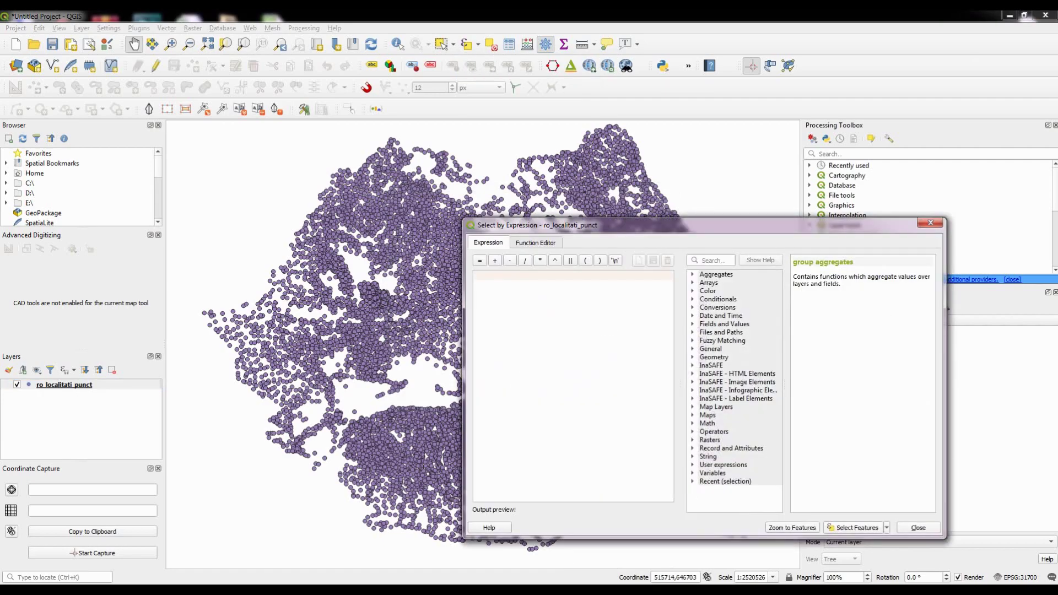
pyautogui.click(692, 324)
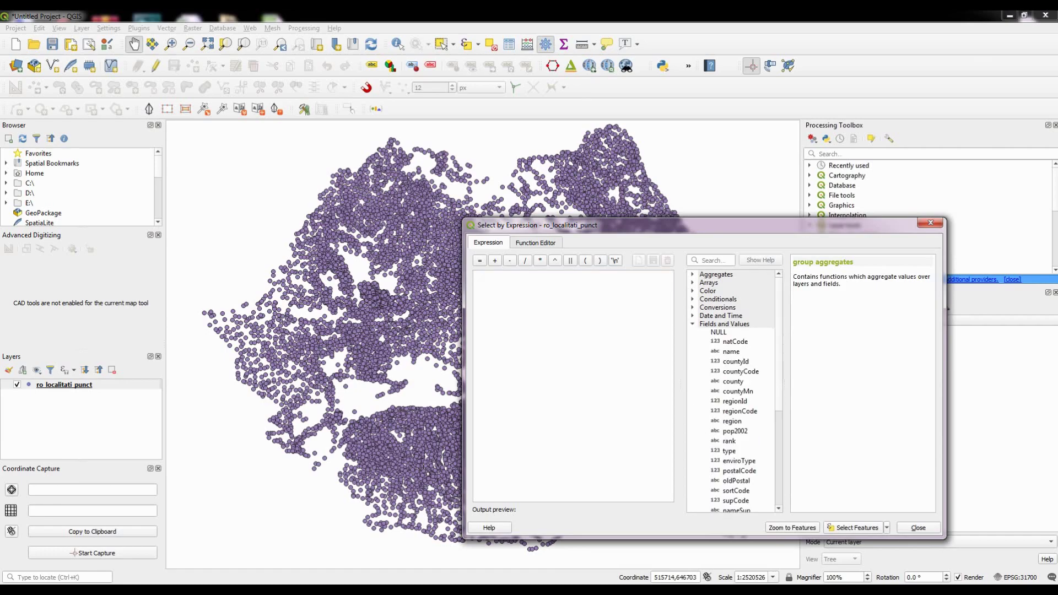
pyautogui.doubleClick(734, 431)
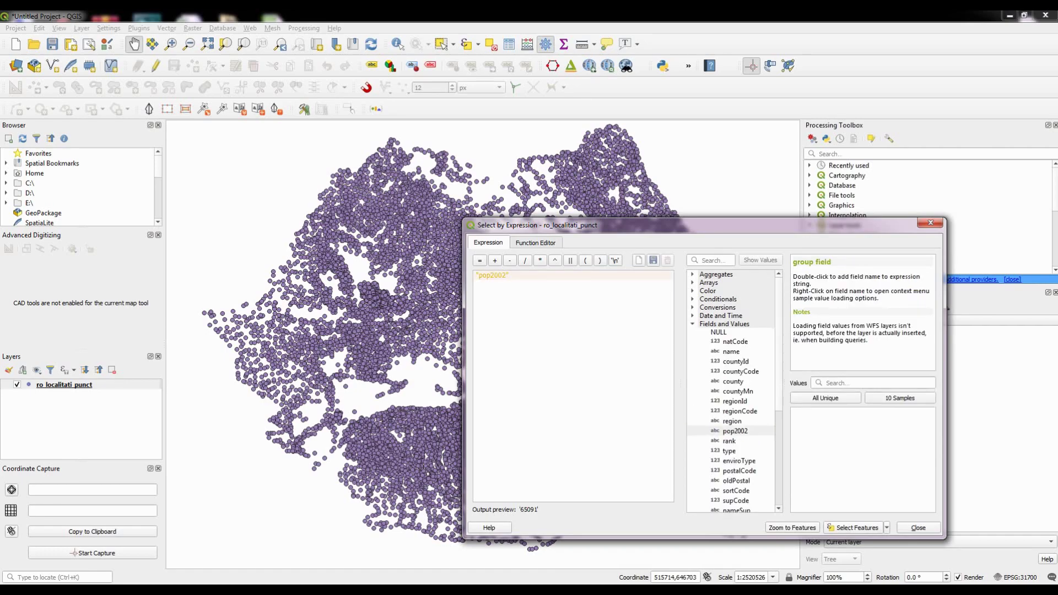
pyautogui.write('> 1000')
pyautogui.press('Return')
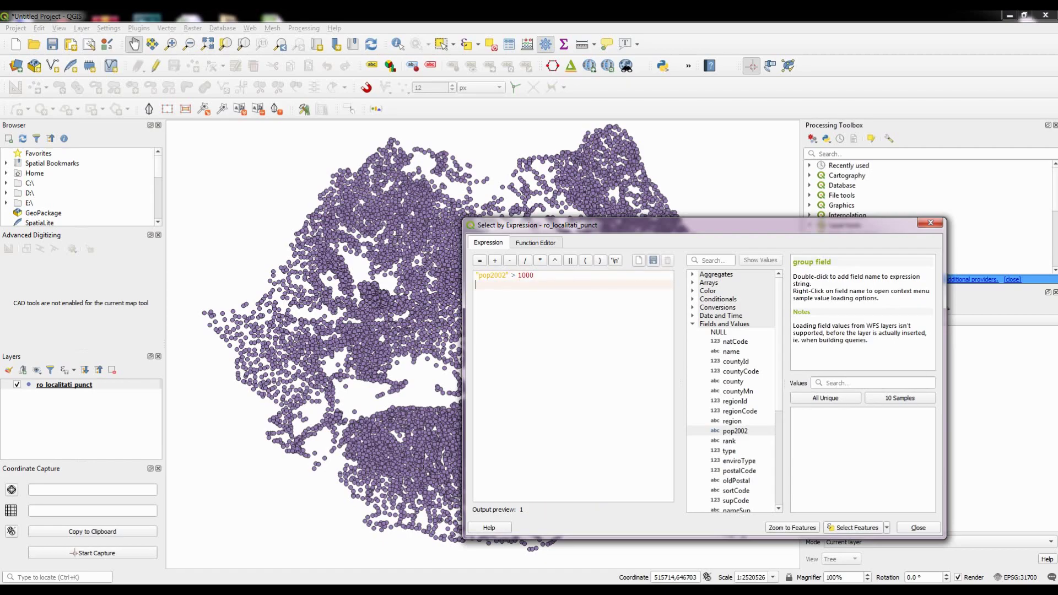
pyautogui.click(853, 527)
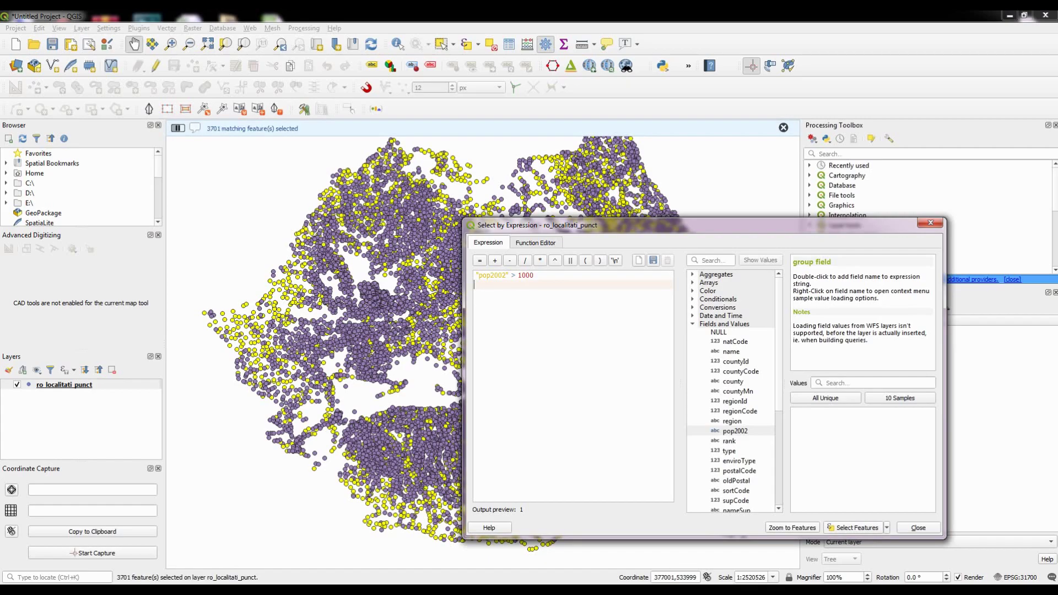
# Step: Select the ro_localitati_punct features that match the expression "pop2002" > 5000
pyautogui.press('BackSpace')
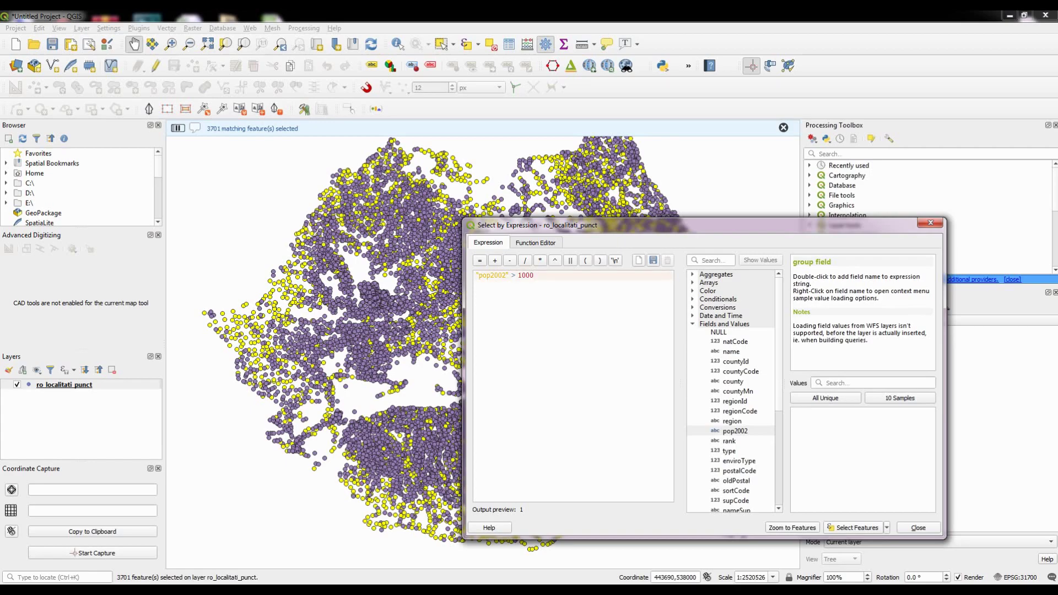
pyautogui.hotkey('shift', 'Left')
pyautogui.hotkey('shift', 'Left')
pyautogui.hotkey('shift', 'Left')
pyautogui.hotkey('shift', 'Left')
pyautogui.write('5000')
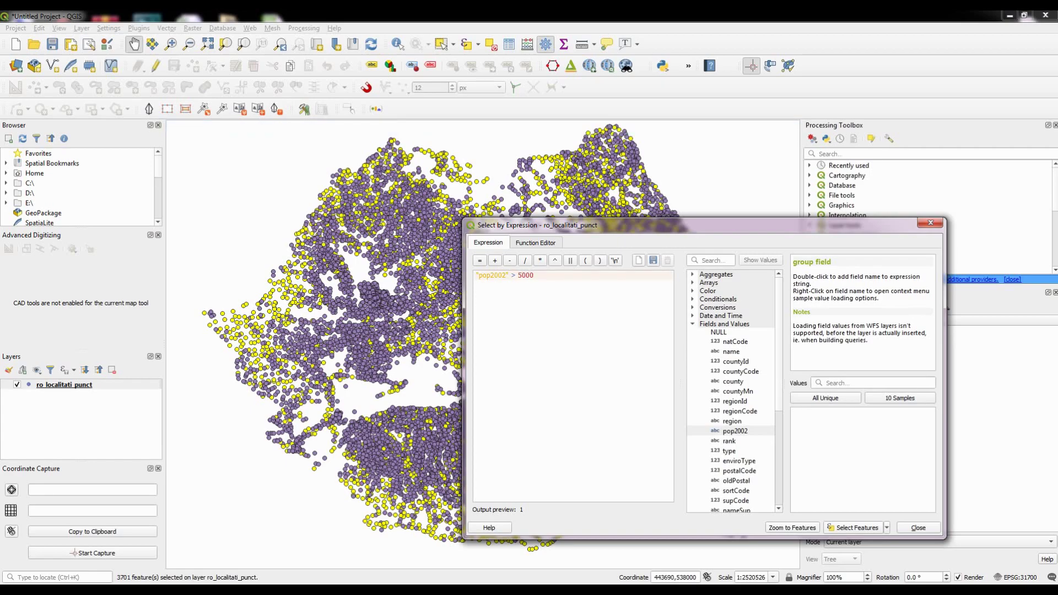
pyautogui.click(852, 528)
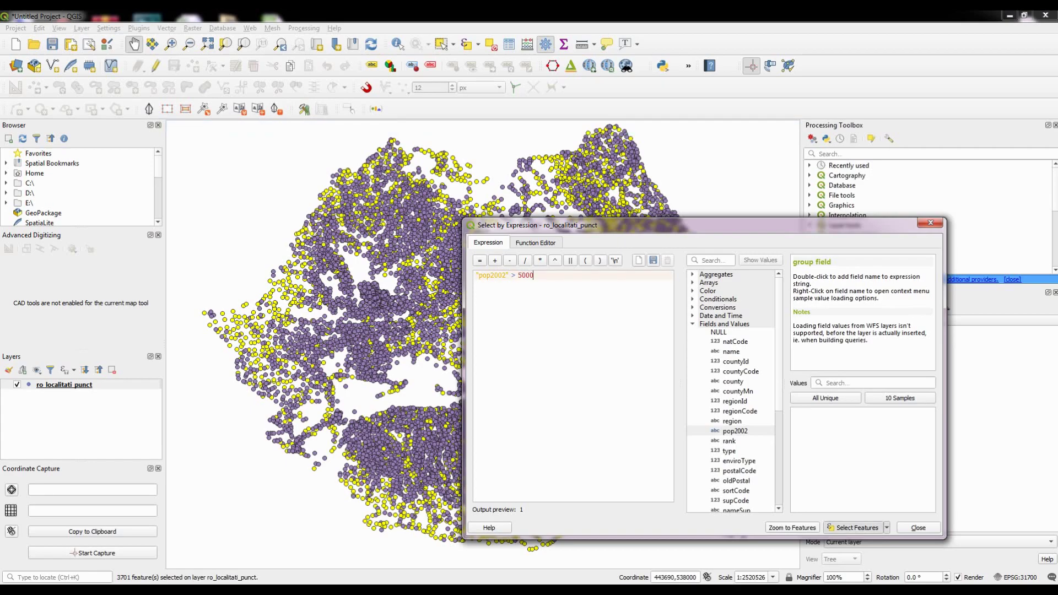
# Step: Raise the population threshold in the expression to 10000 and select the features matching "pop2002" > 10000
pyautogui.hotkey('shift', 'Left')
pyautogui.hotkey('shift', 'Left')
pyautogui.hotkey('shift', 'Left')
pyautogui.hotkey('shift', 'Left')
pyautogui.write('10000')
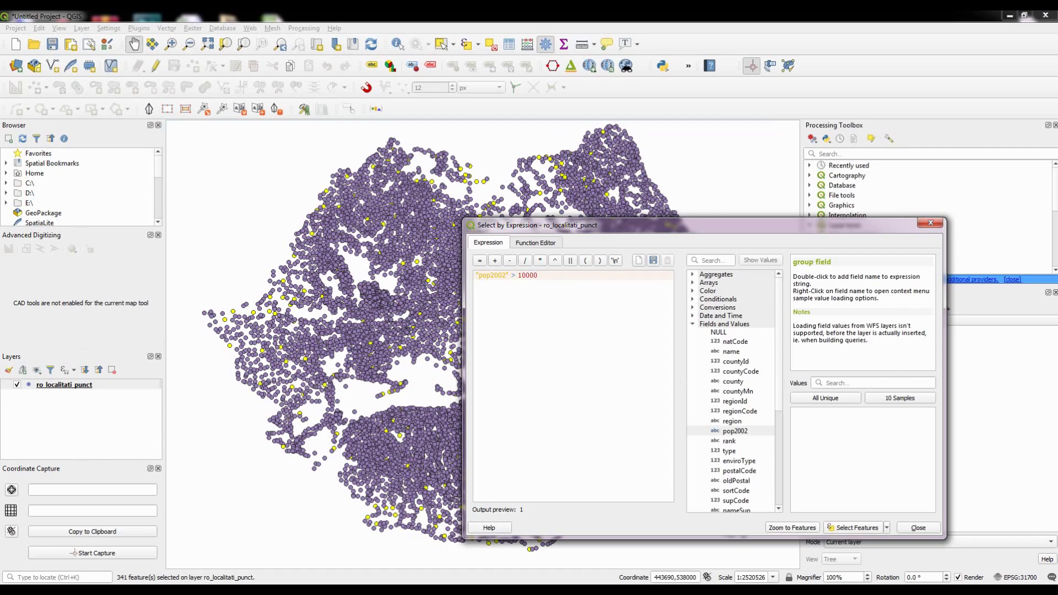
pyautogui.click(853, 527)
pyautogui.moveTo(551, 224); pyautogui.dragTo(576, 211)
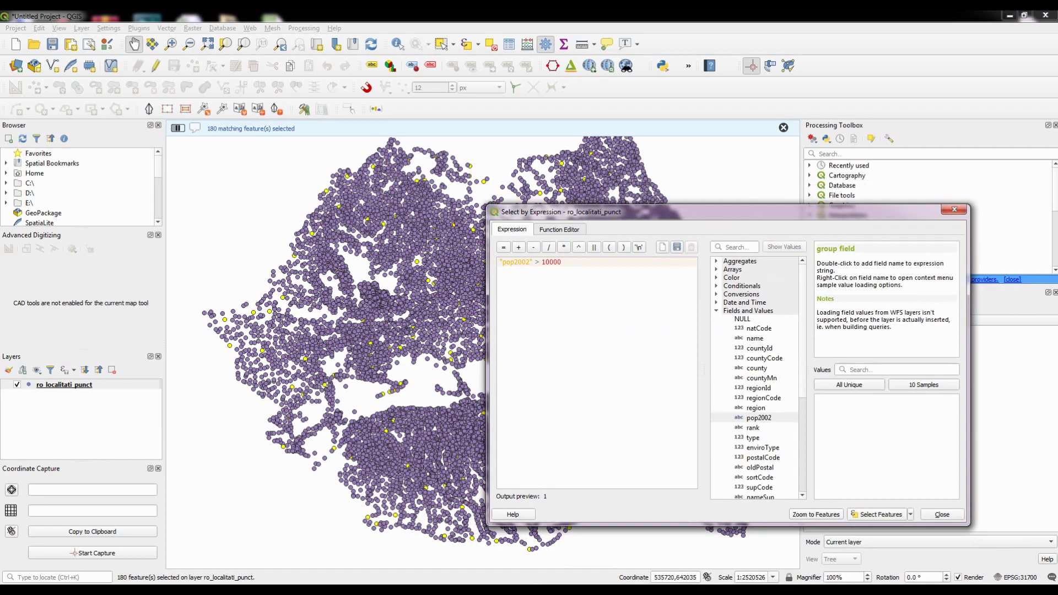
# Step: Reverse the comparison operator and select the features that match "pop2002" < 10000
pyautogui.click(539, 262)
pyautogui.press('BackSpace')
pyautogui.write('<')
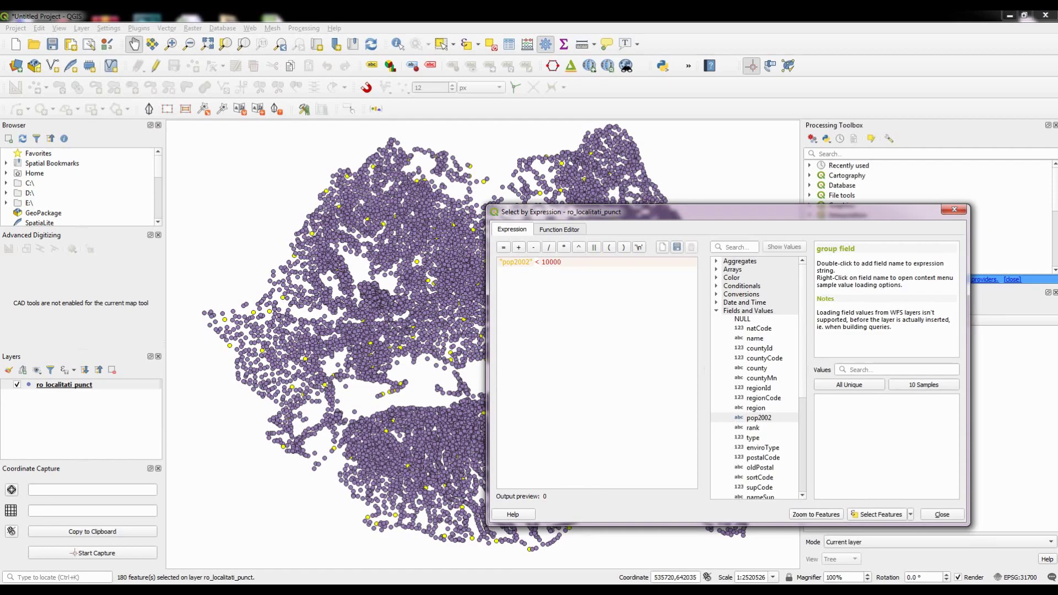
pyautogui.click(499, 271)
pyautogui.click(876, 514)
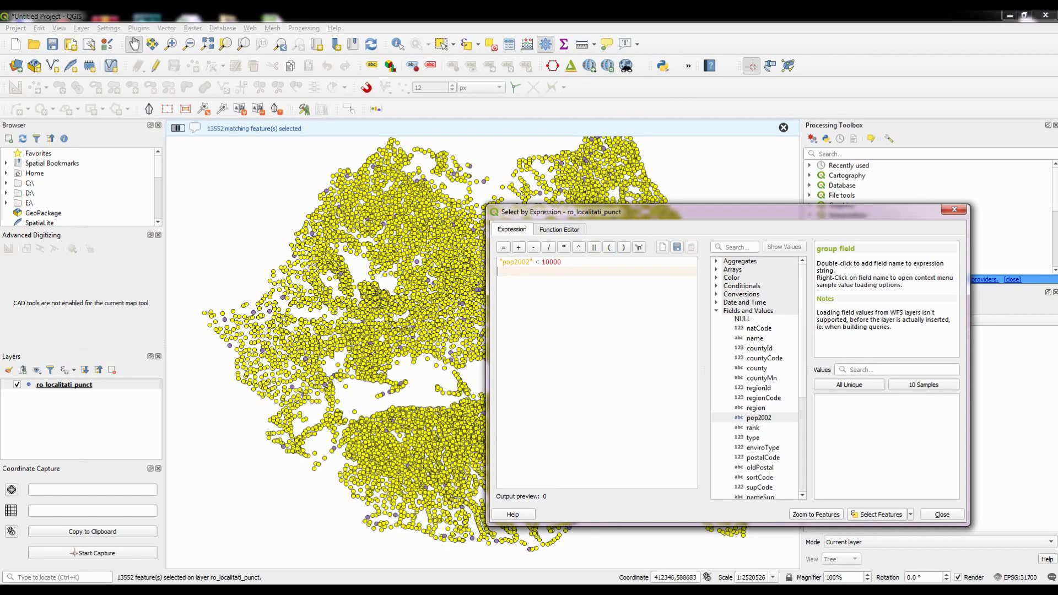
# Step: Clear the selection expression, close its dialog and deselect all features of the ro_localitati_punct layer
pyautogui.moveTo(562, 262); pyautogui.dragTo(498, 271)
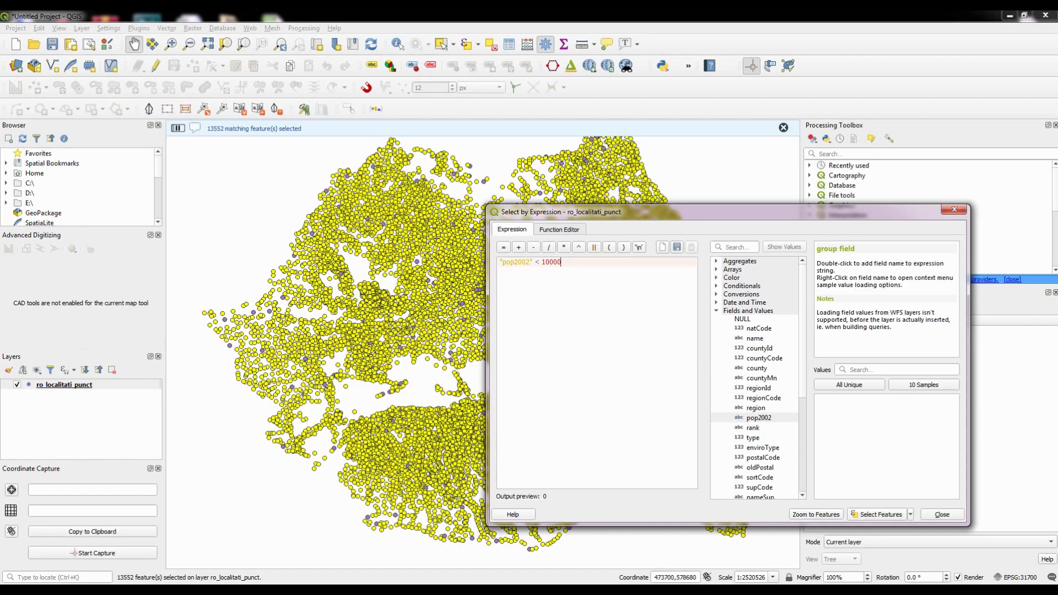
pyautogui.hotkey('ctrl', 'a')
pyautogui.press('BackSpace')
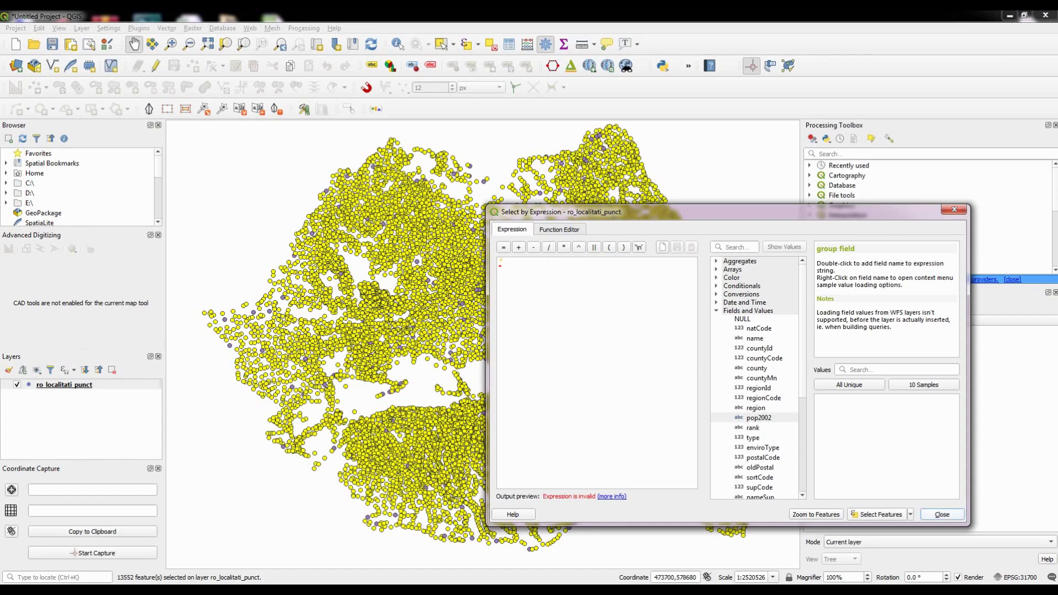
pyautogui.click(942, 514)
pyautogui.click(490, 43)
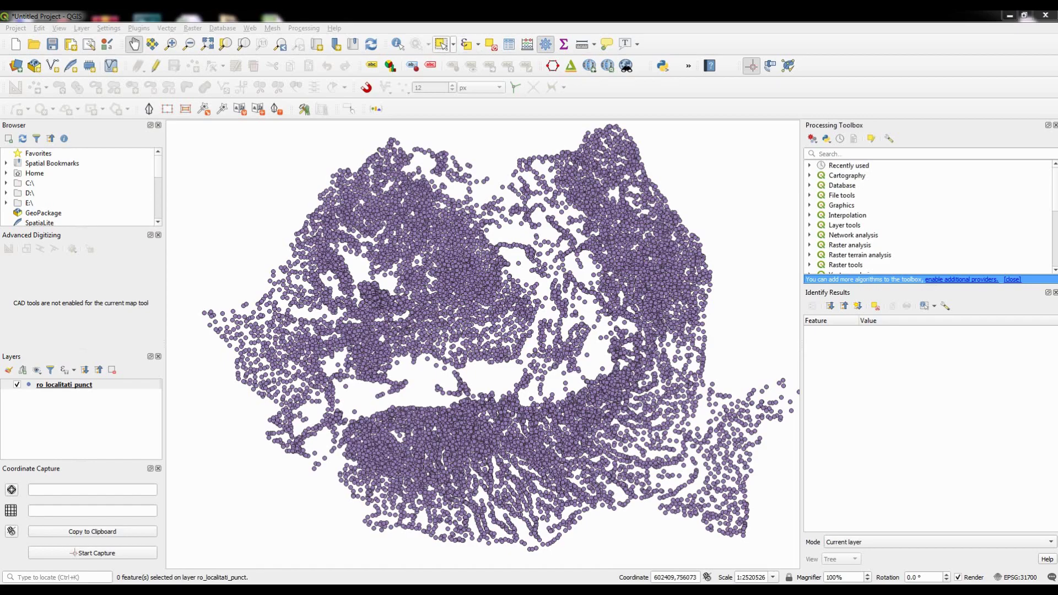
# Step: Activate the Select Feature(s) tool for the ro_localitati_punct layer
pyautogui.click(453, 44)
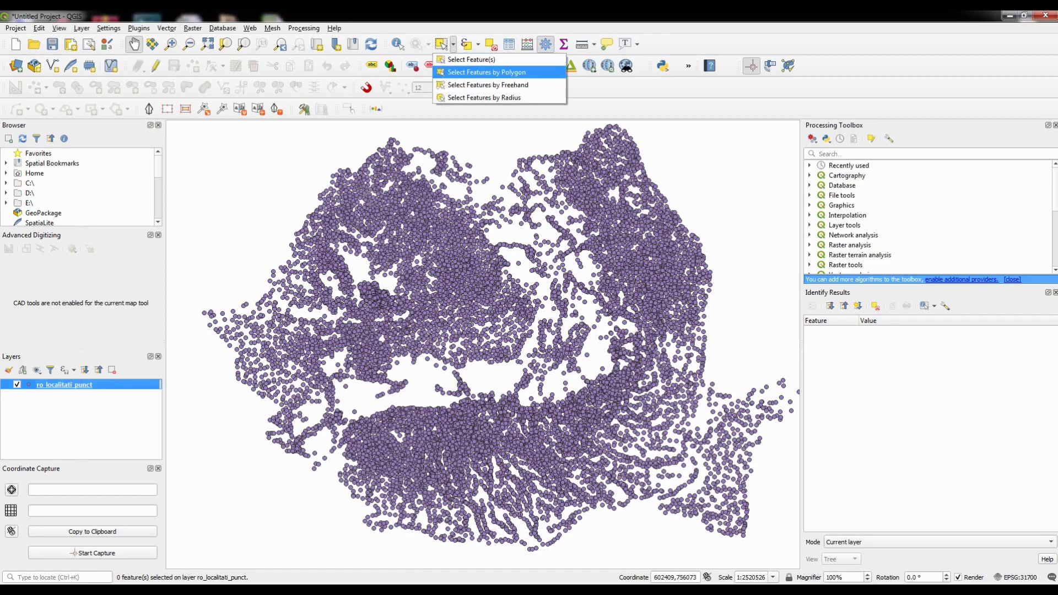
pyautogui.click(471, 59)
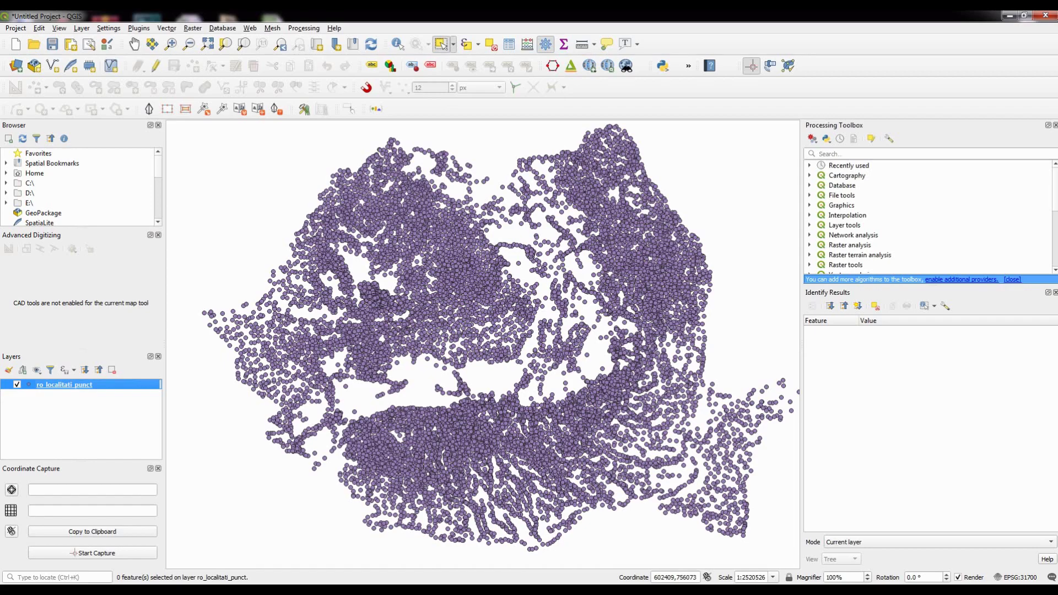
pyautogui.click(452, 44)
pyautogui.click(471, 59)
pyautogui.click(453, 44)
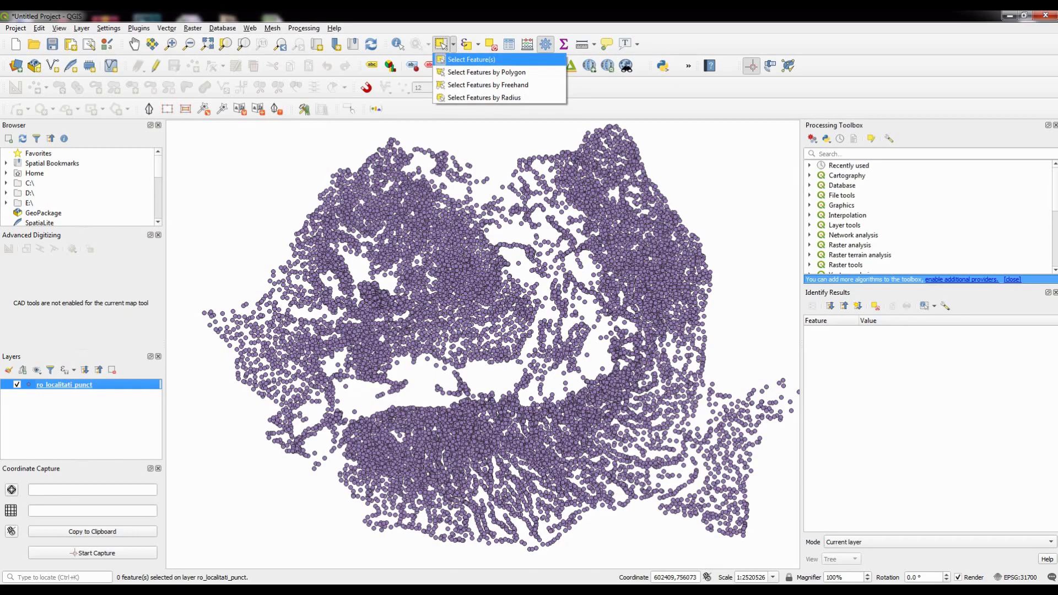
# Step: Select the ro_localitati_punct features by expression, using the pop2002 field with the condition "pop2002" > 10000
pyautogui.click(477, 44)
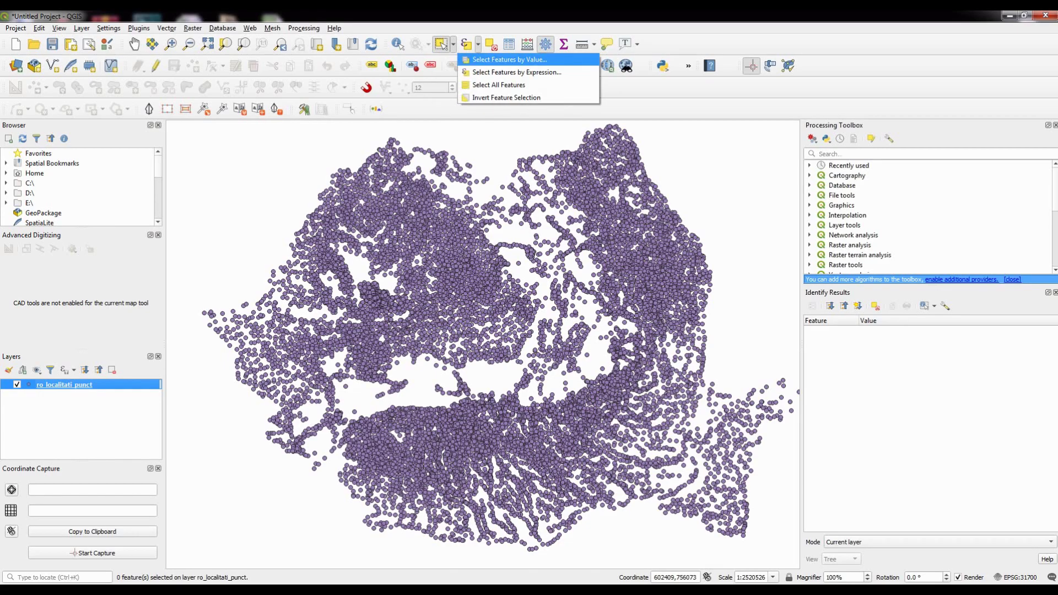
pyautogui.click(516, 72)
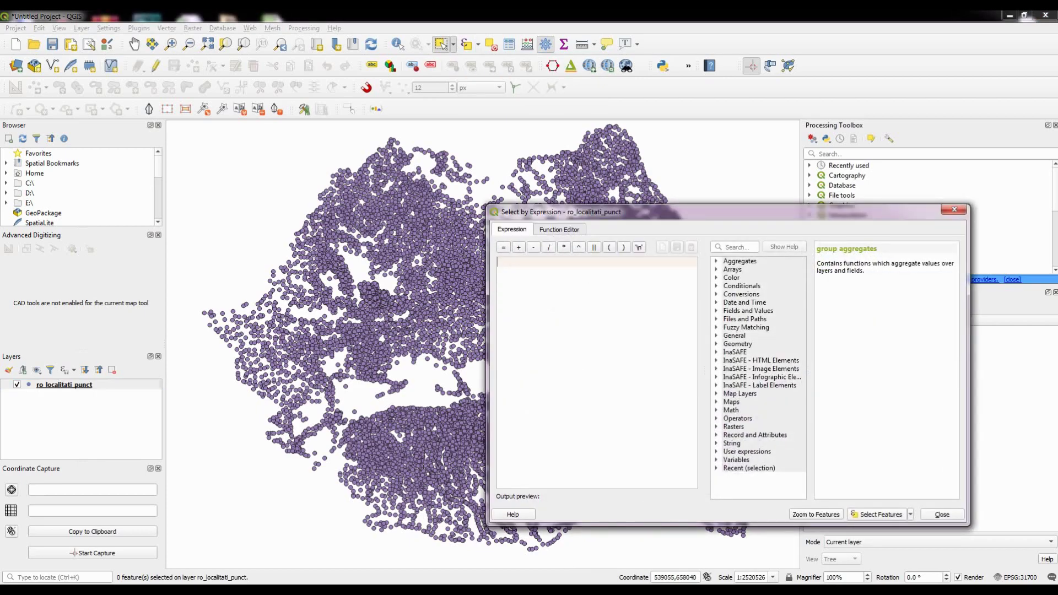
pyautogui.click(715, 310)
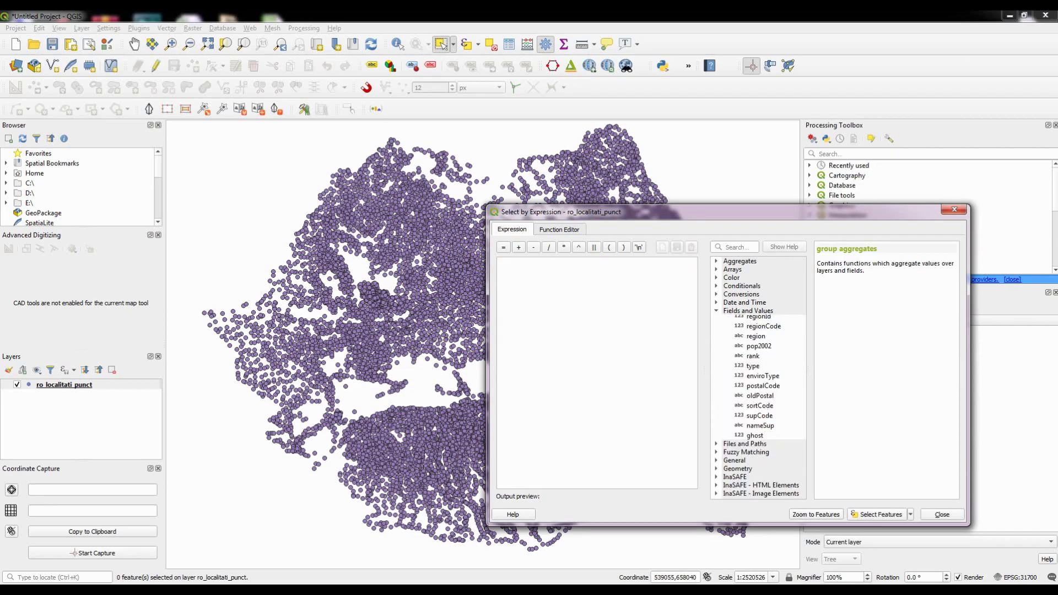
pyautogui.scroll(-2, 754, 380)
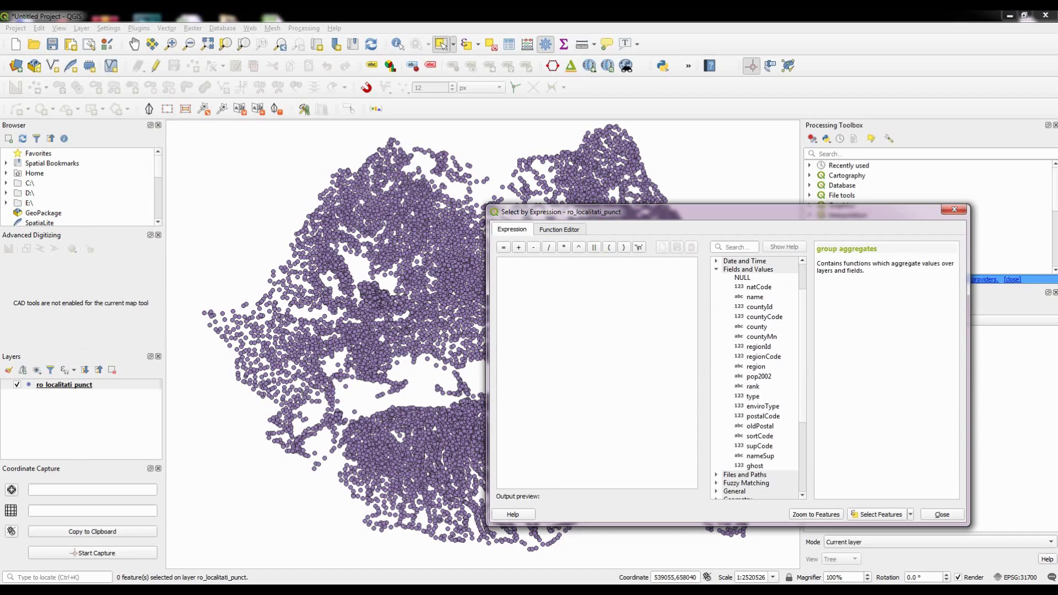
pyautogui.doubleClick(758, 376)
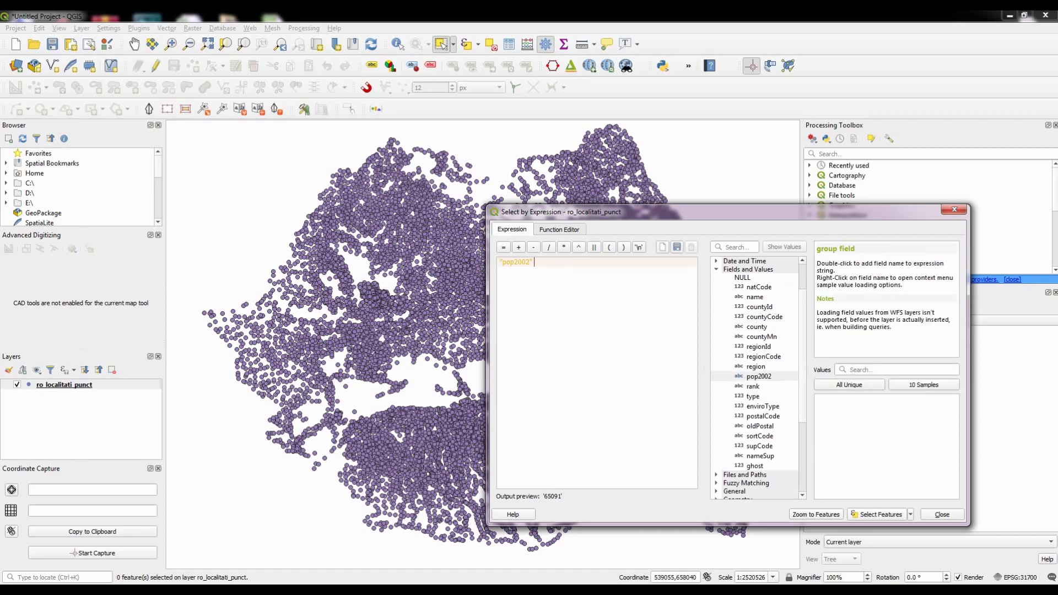
pyautogui.write('> 10000')
pyautogui.click(876, 514)
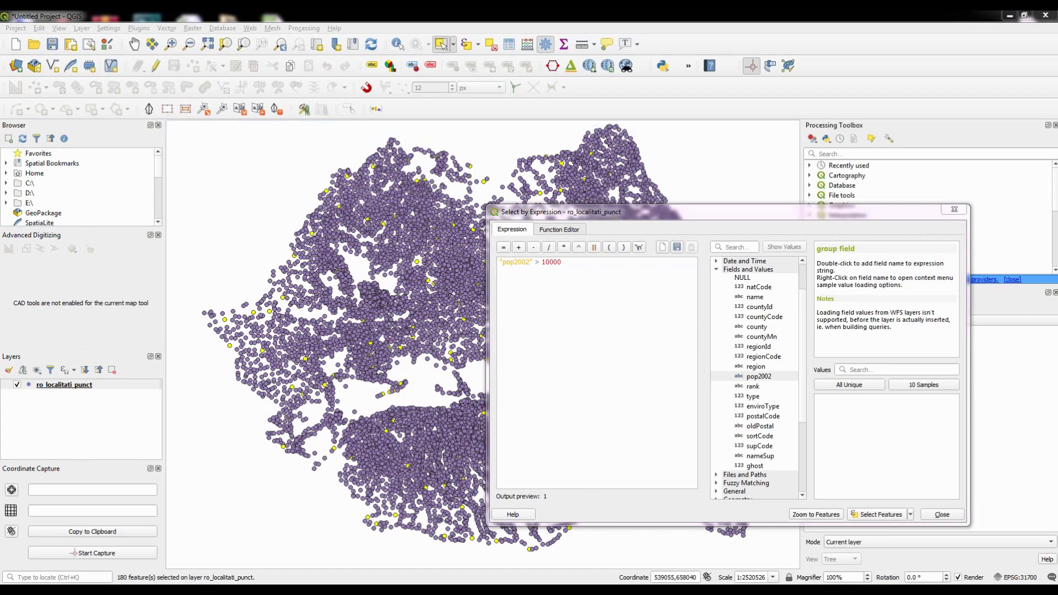
pyautogui.moveTo(539, 212); pyautogui.dragTo(537, 203)
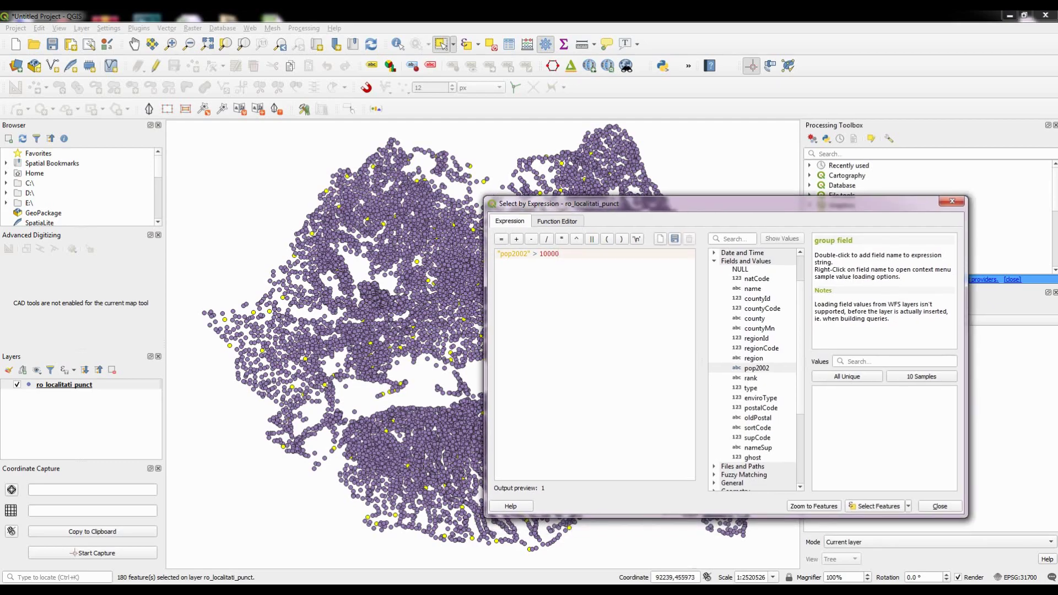
# Step: Export only the selected ro_localitati_punct features to the ESRI Shapefile Pop.shp in the qgis folder, using the project CRS EPSG:31700
pyautogui.rightClick(97, 384)
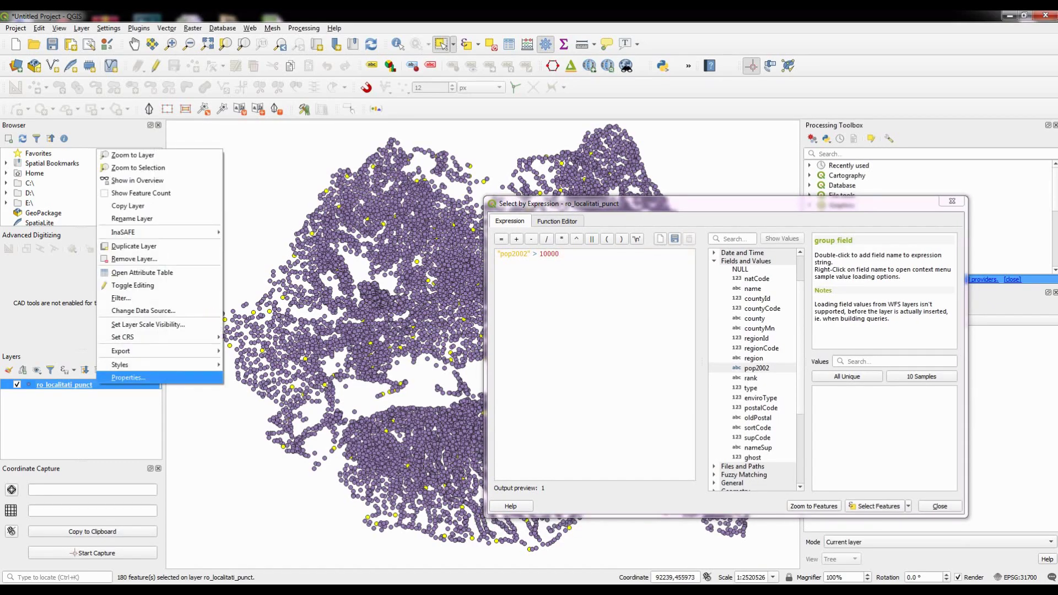
pyautogui.moveTo(126, 351)
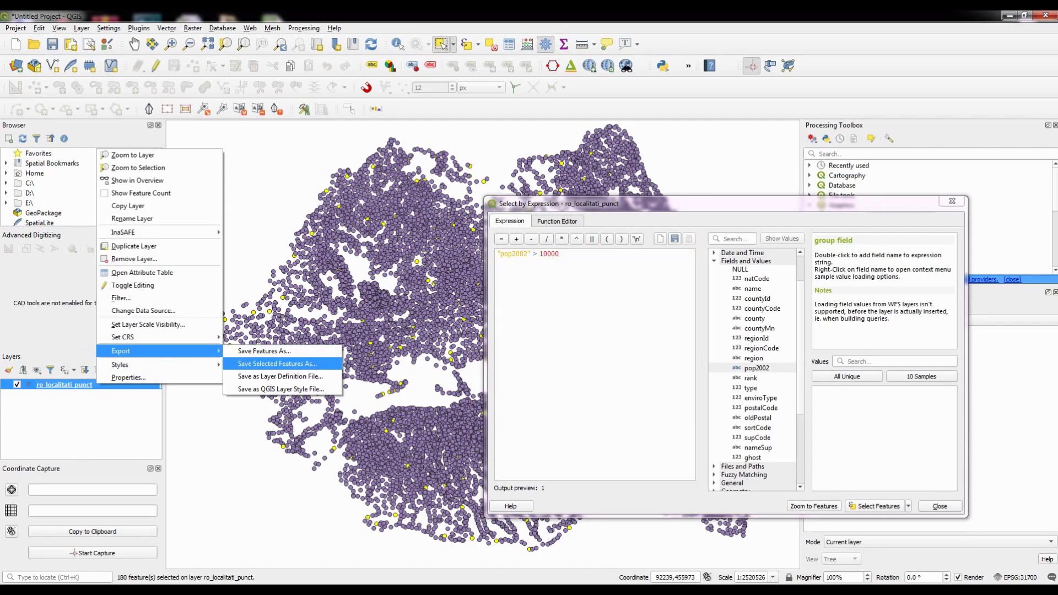
pyautogui.click(277, 363)
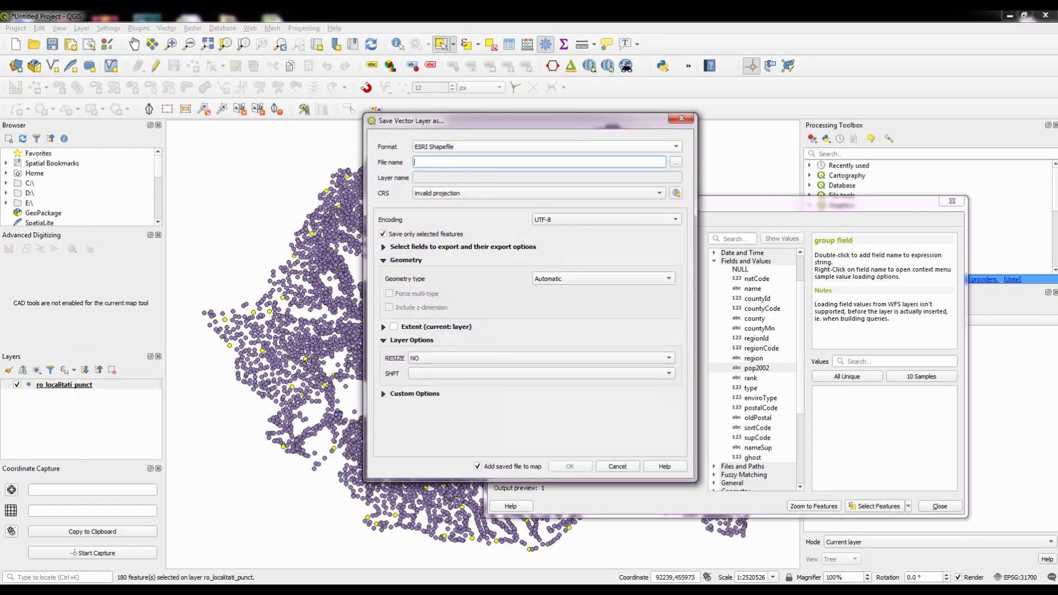
pyautogui.click(675, 162)
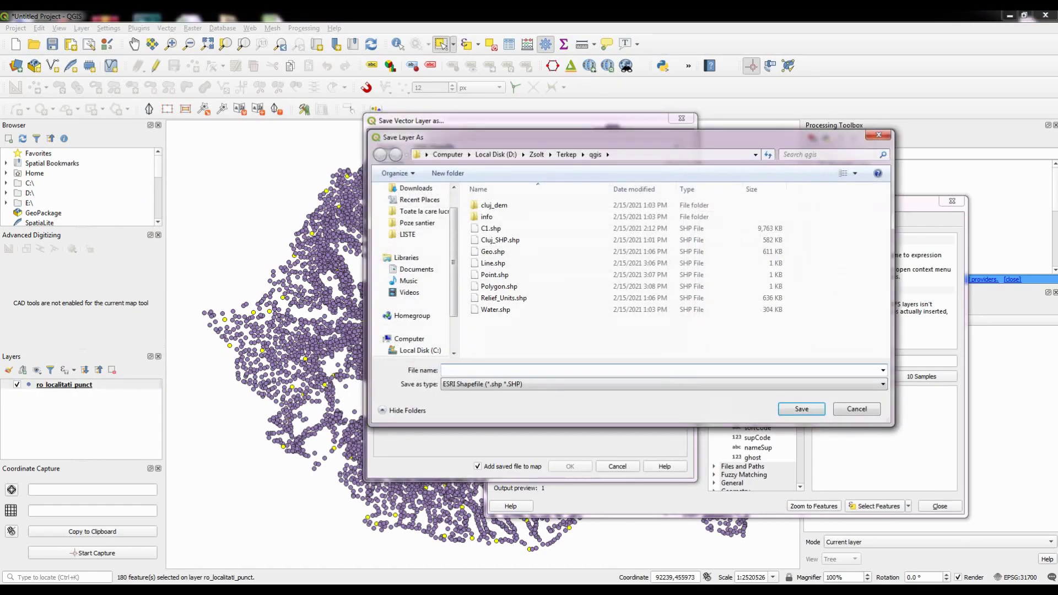
pyautogui.write('Pop')
pyautogui.press('Return')
pyautogui.click(639, 193)
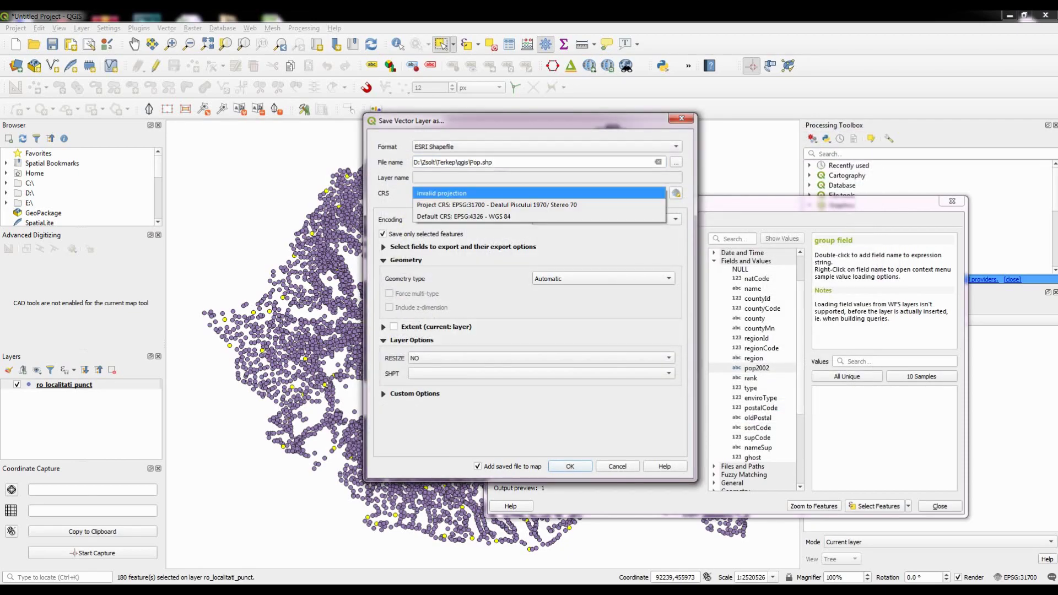
pyautogui.click(539, 205)
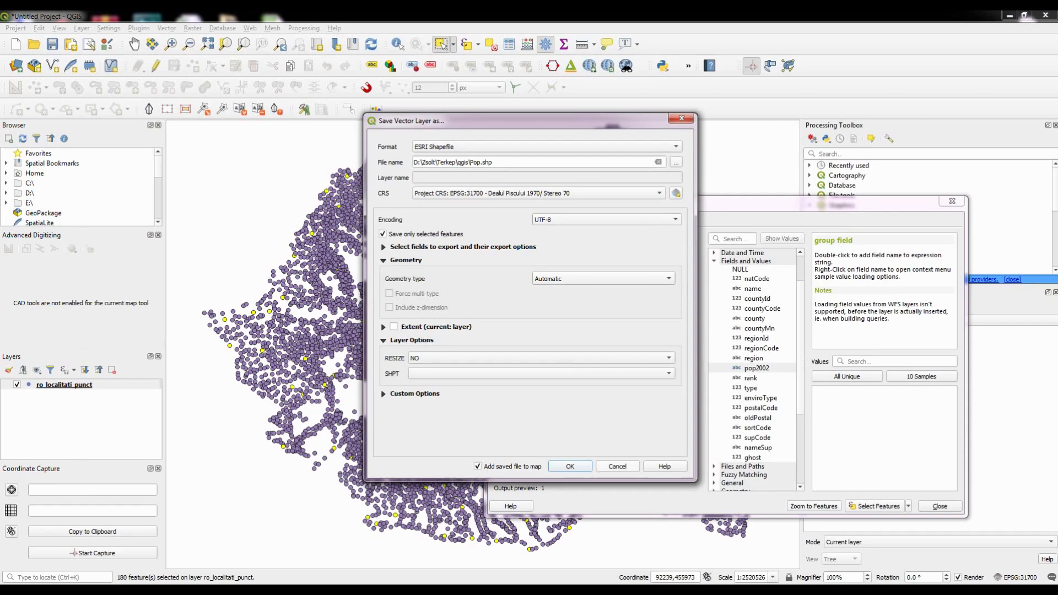
pyautogui.press('Return')
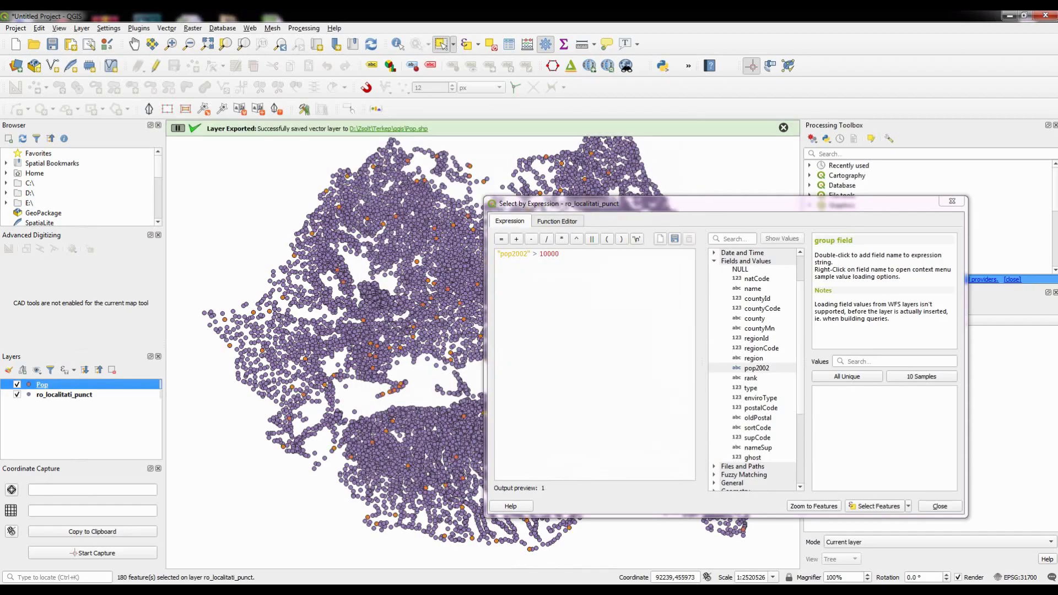
# Step: Close the Select by Expression dialog and hide the ro_localitati_punct layer on the map
pyautogui.click(951, 200)
pyautogui.click(17, 395)
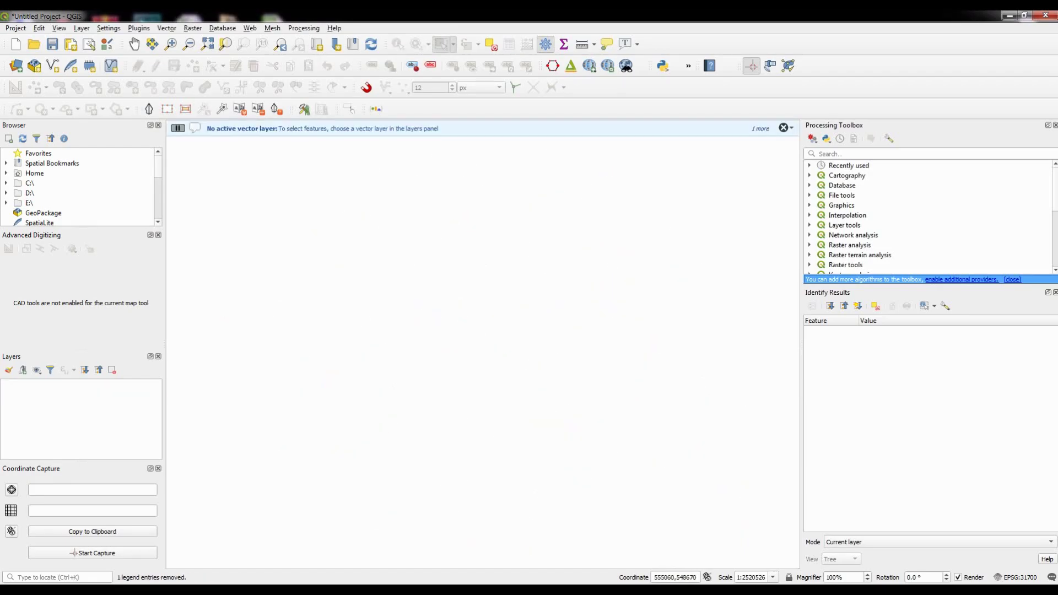
# Step: Add the vector dataset drum.shp from the RomaniaDigitala\RomaniaDigitala\drumuri folder as a layer and close the data source dialog
pyautogui.click(16, 66)
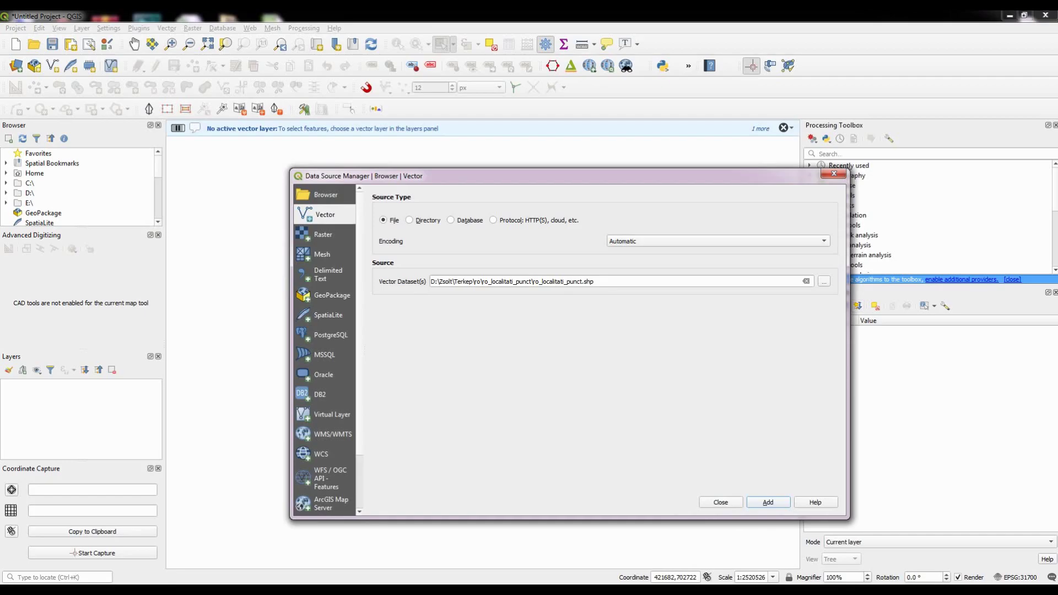
pyautogui.click(823, 281)
pyautogui.click(519, 210)
pyautogui.click(519, 210)
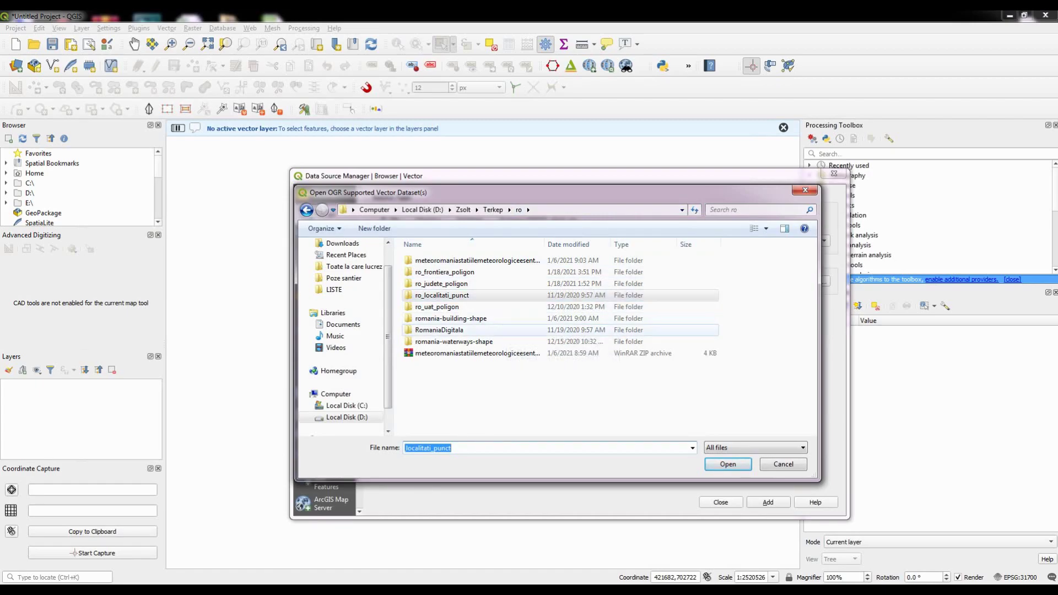
pyautogui.click(504, 330)
pyautogui.doubleClick(501, 329)
pyautogui.doubleClick(501, 272)
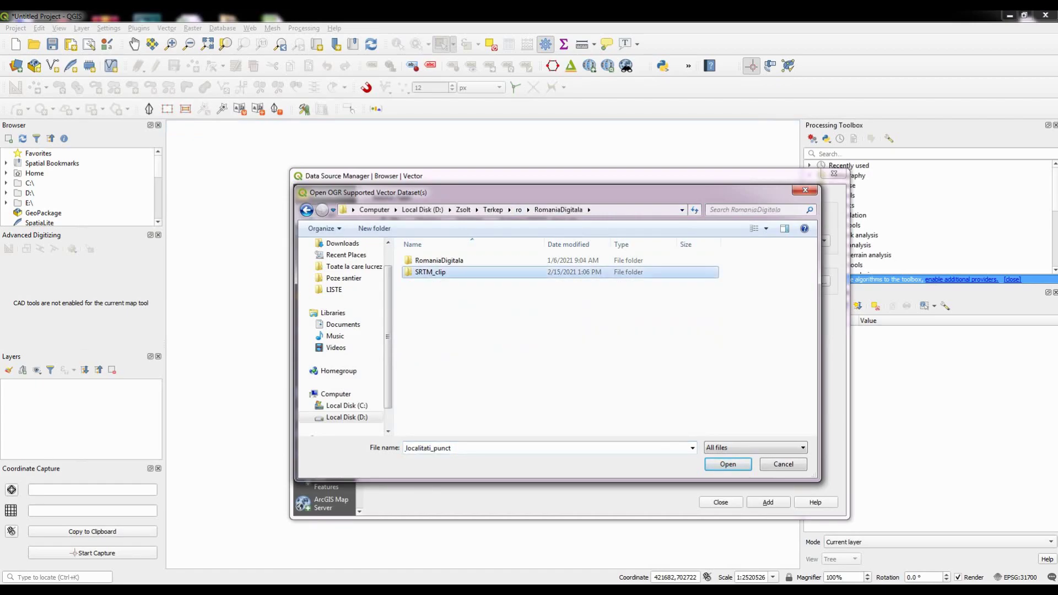
pyautogui.press('BackSpace')
pyautogui.doubleClick(502, 260)
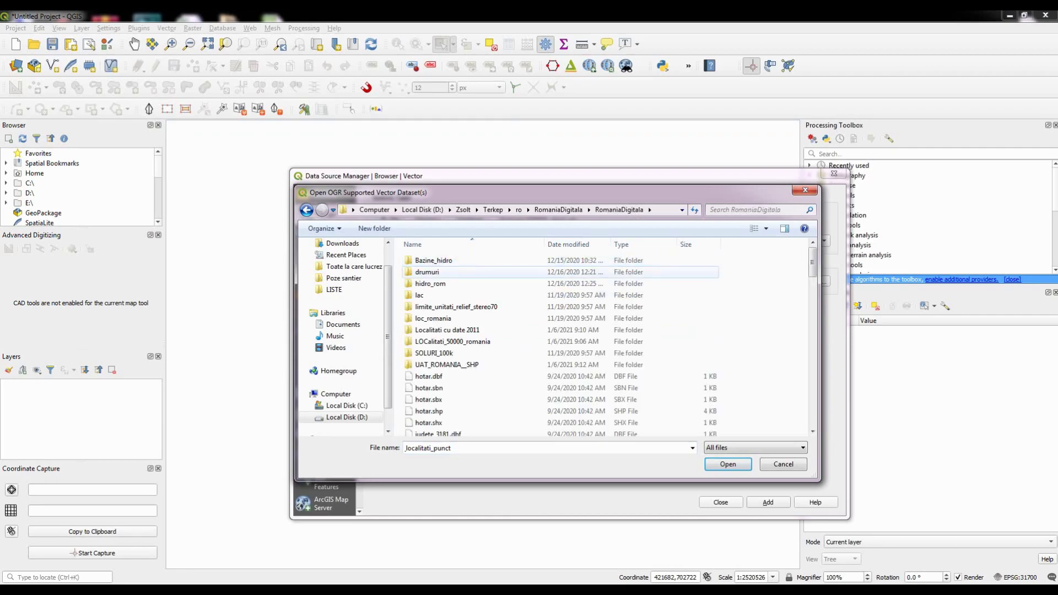
pyautogui.doubleClick(427, 271)
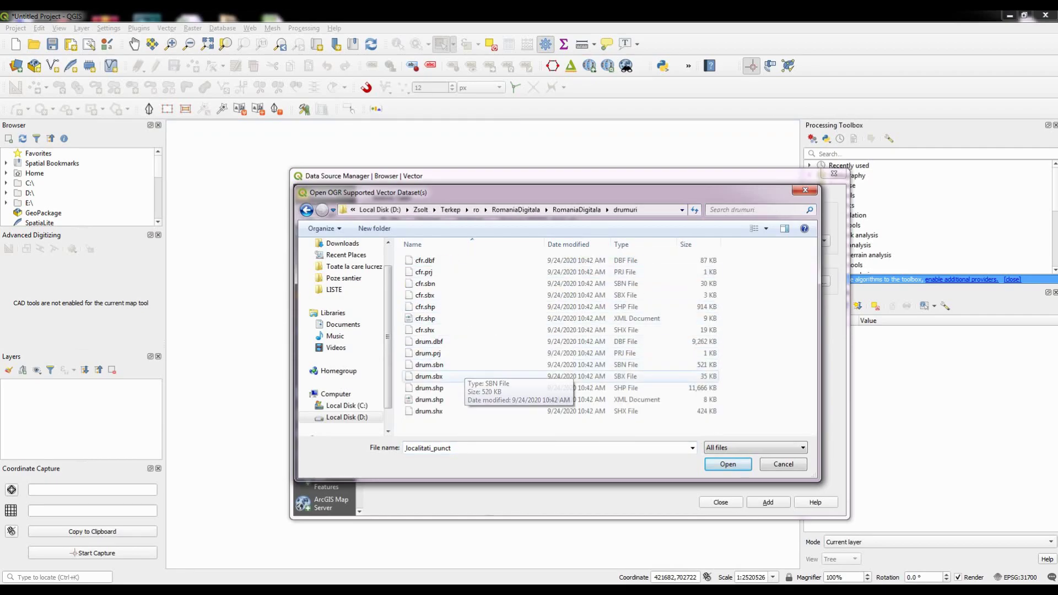
pyautogui.doubleClick(429, 388)
pyautogui.click(767, 502)
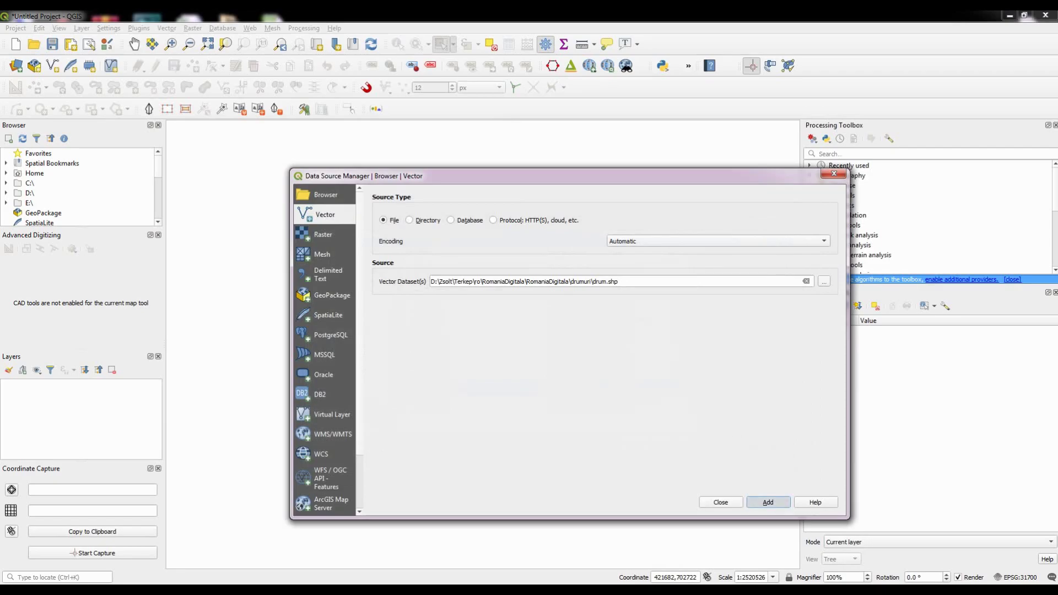
pyautogui.click(719, 502)
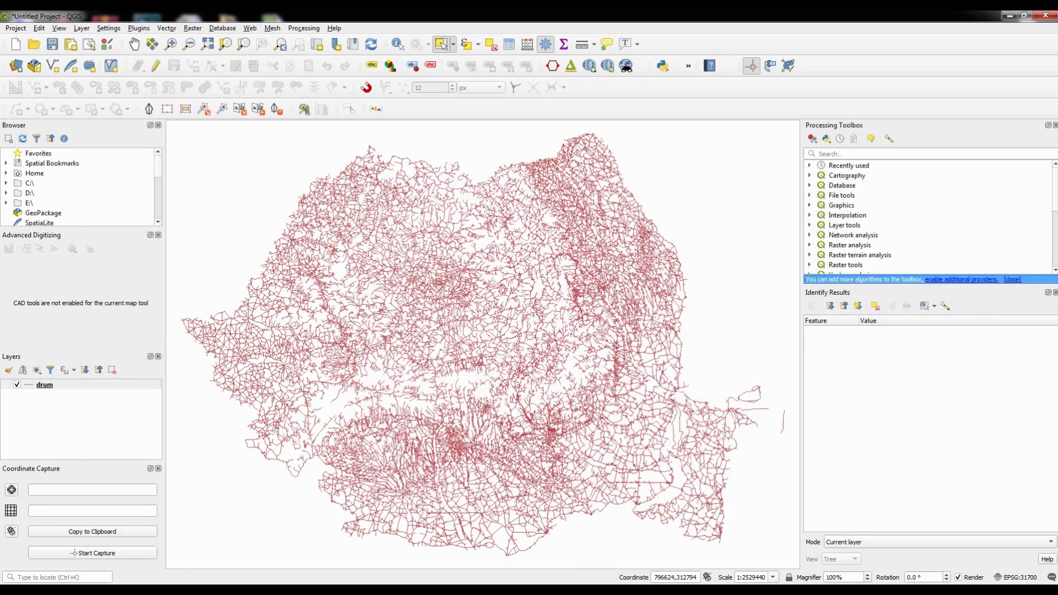
# Step: Clear the feature selection on the drum layer and activate the Pan Map tool
pyautogui.scroll(2, 366, 245)
pyautogui.scroll(-1, 482, 344)
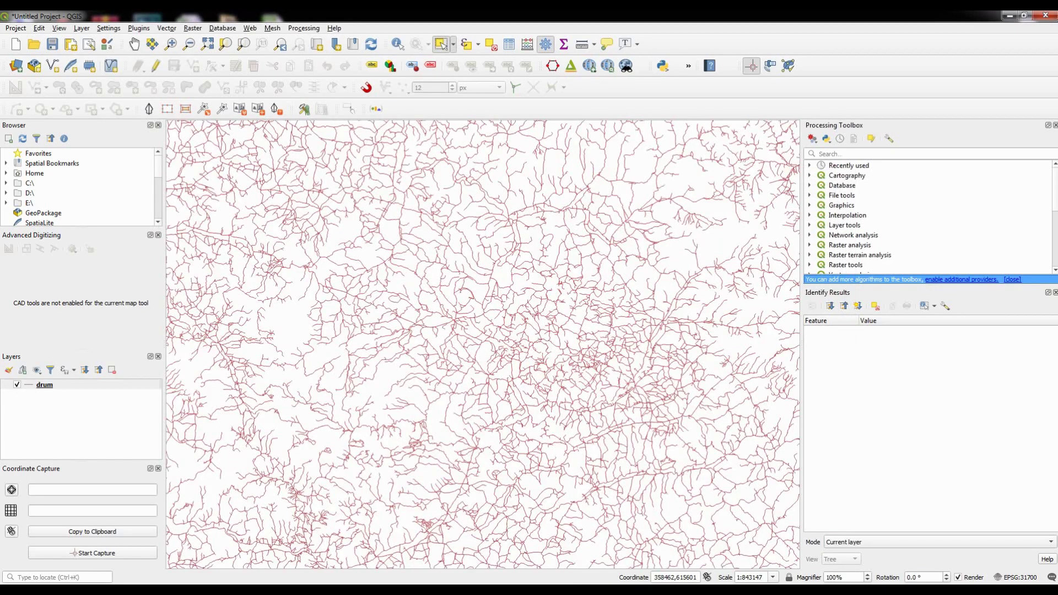
pyautogui.moveTo(433, 248); pyautogui.dragTo(483, 311)
pyautogui.click(482, 208)
pyautogui.click(491, 44)
pyautogui.click(134, 45)
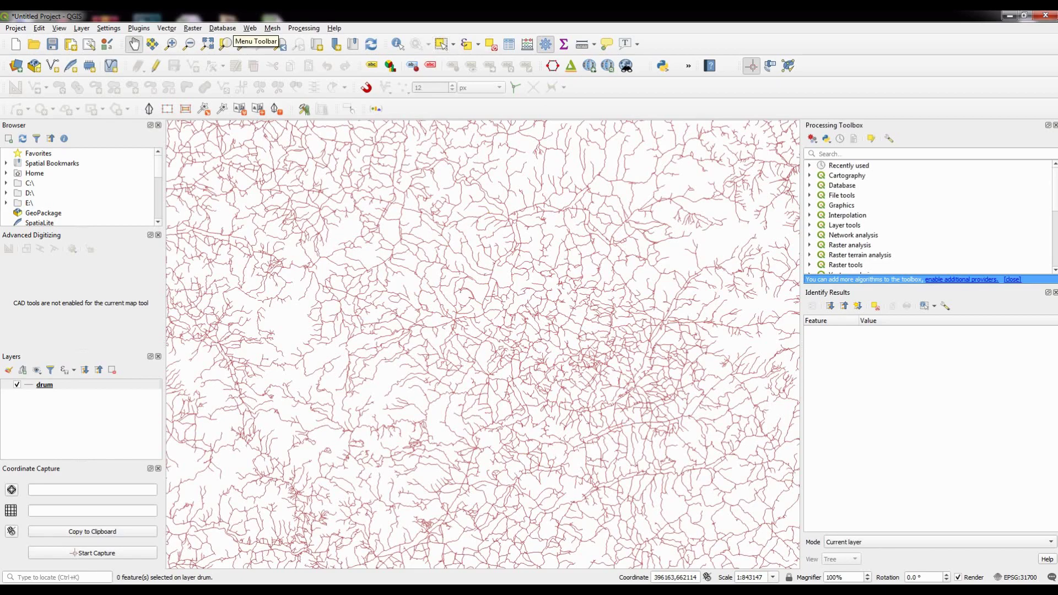
# Step: Hide the Processing Toolbox and show it again, enlarging it so the whole list of algorithm groups fits
pyautogui.click(304, 28)
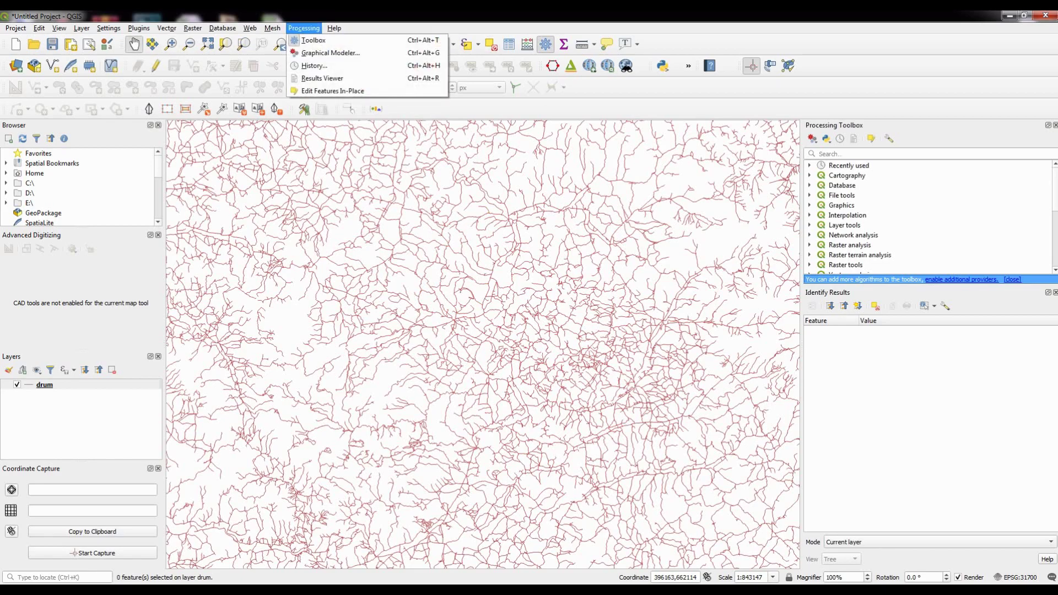
pyautogui.click(311, 39)
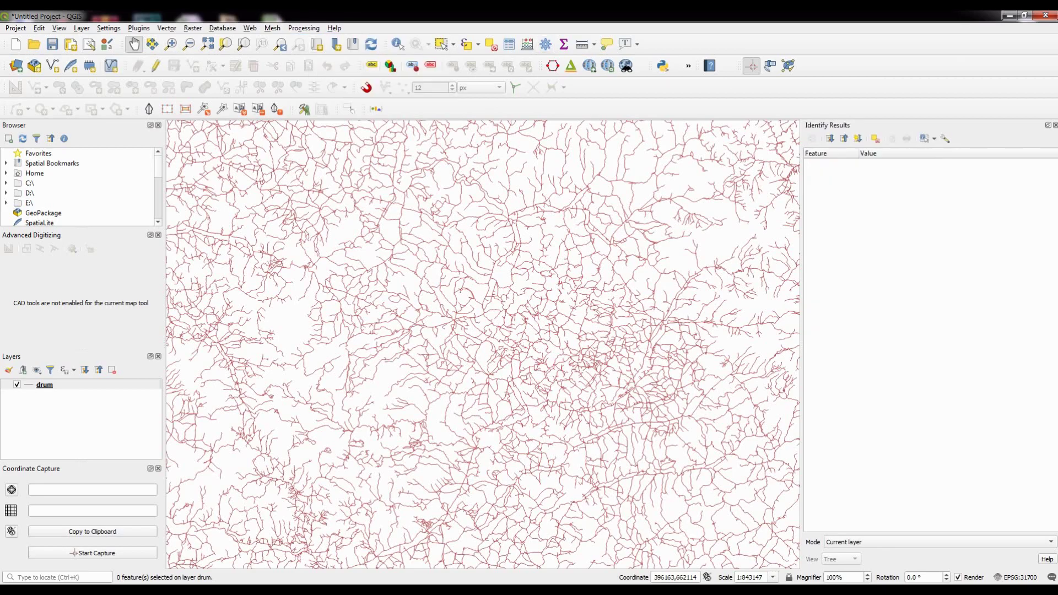
pyautogui.click(303, 28)
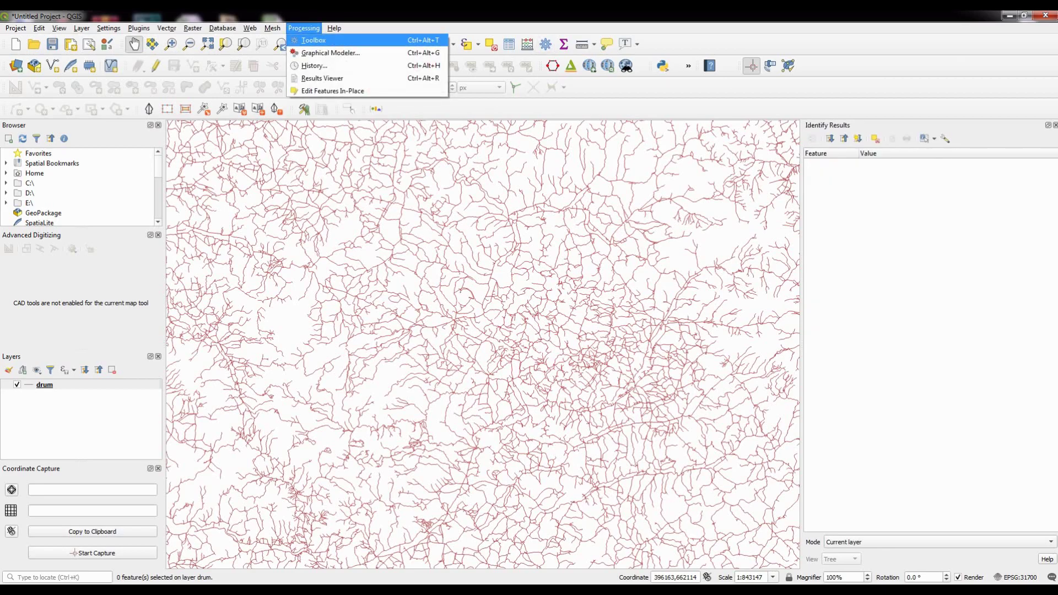
pyautogui.press('Return')
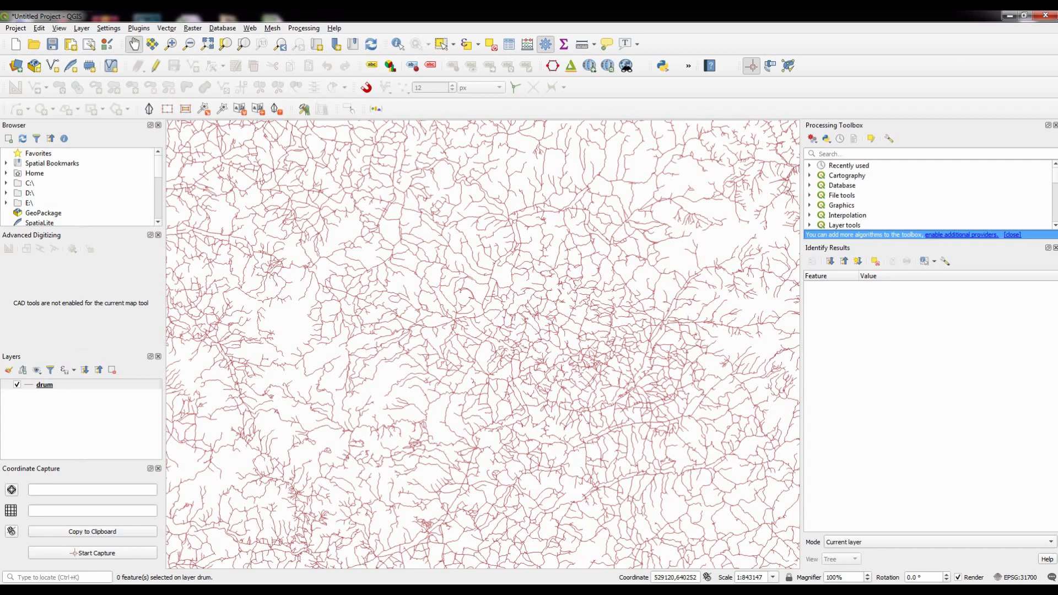
pyautogui.moveTo(930, 395); pyautogui.dragTo(930, 448)
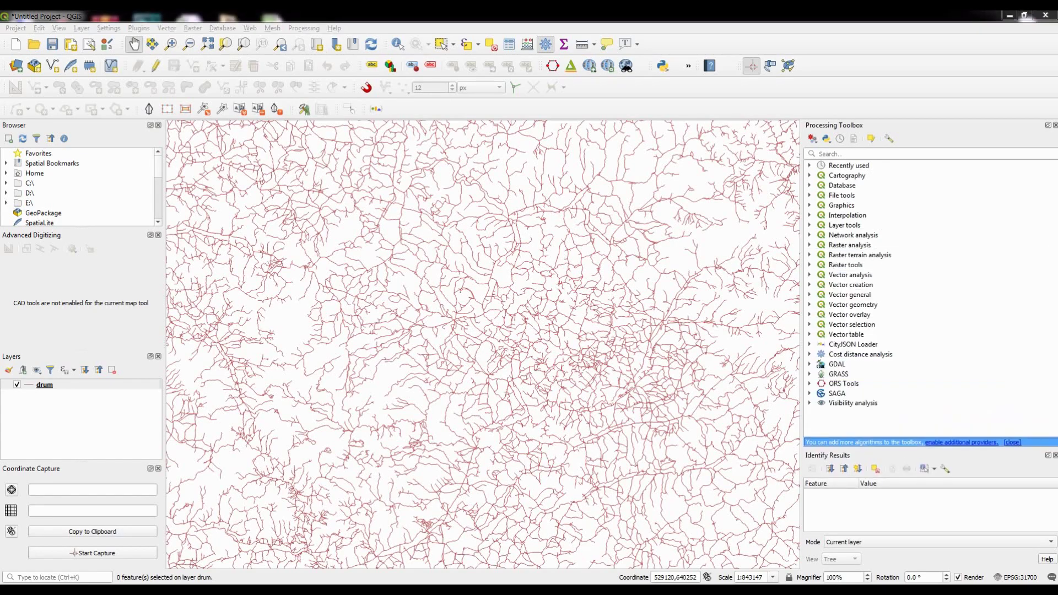
# Step: Find and run Add geometry attributes on the drum layer, calculating with Ellipsoidal and creating a temporary output layer
pyautogui.click(927, 154)
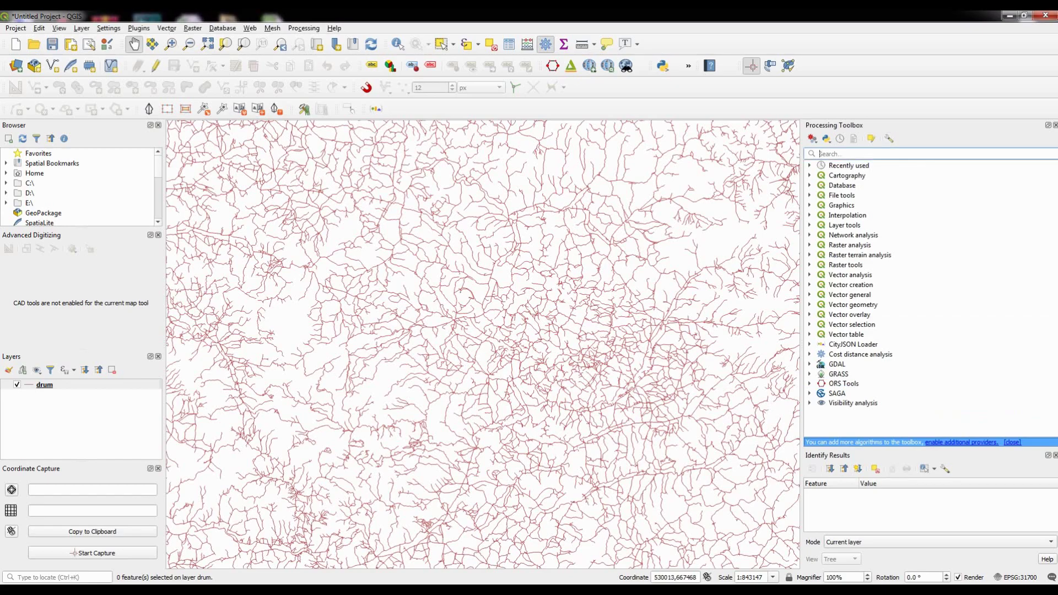
pyautogui.write('add ge')
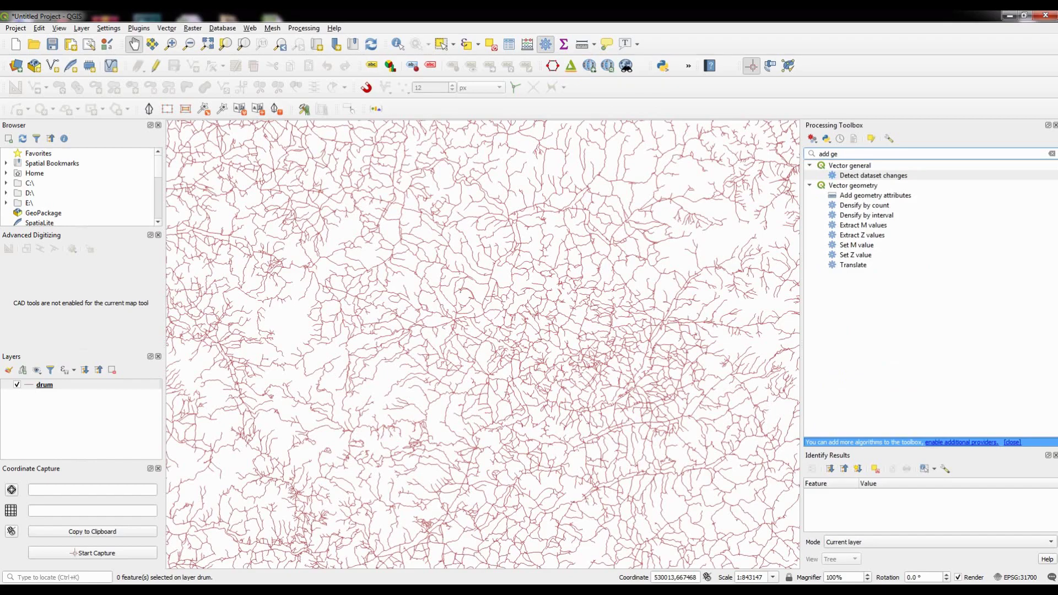
pyautogui.doubleClick(875, 196)
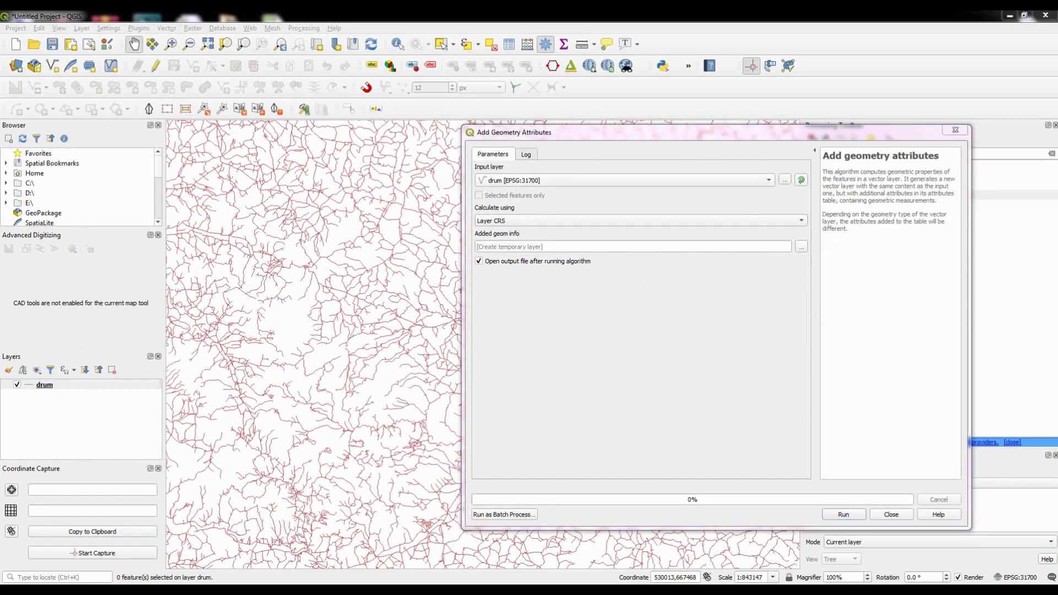
pyautogui.click(640, 221)
pyautogui.press('Down')
pyautogui.press('Down')
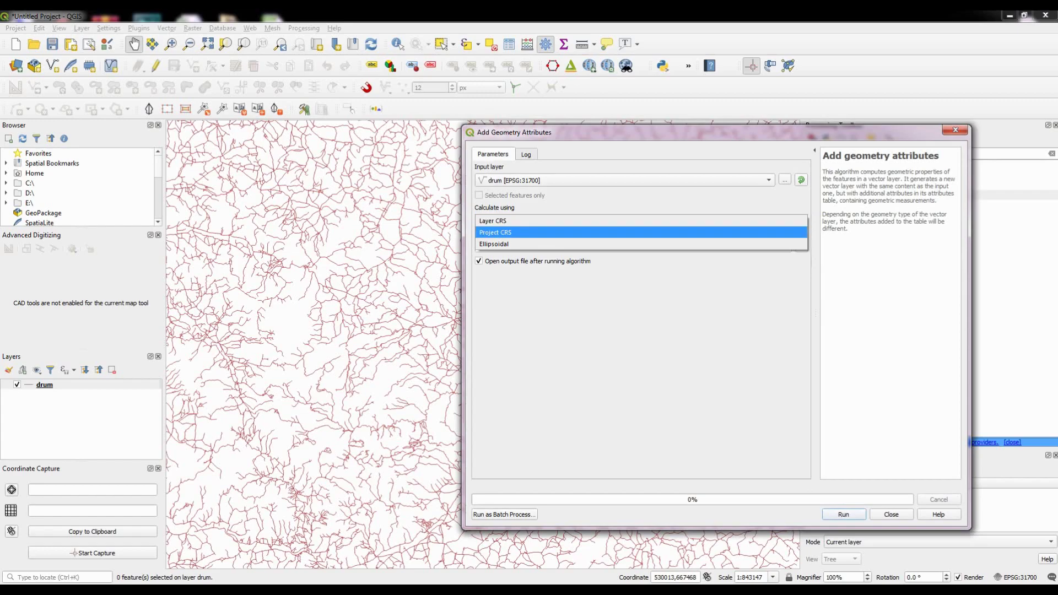
pyautogui.press('Return')
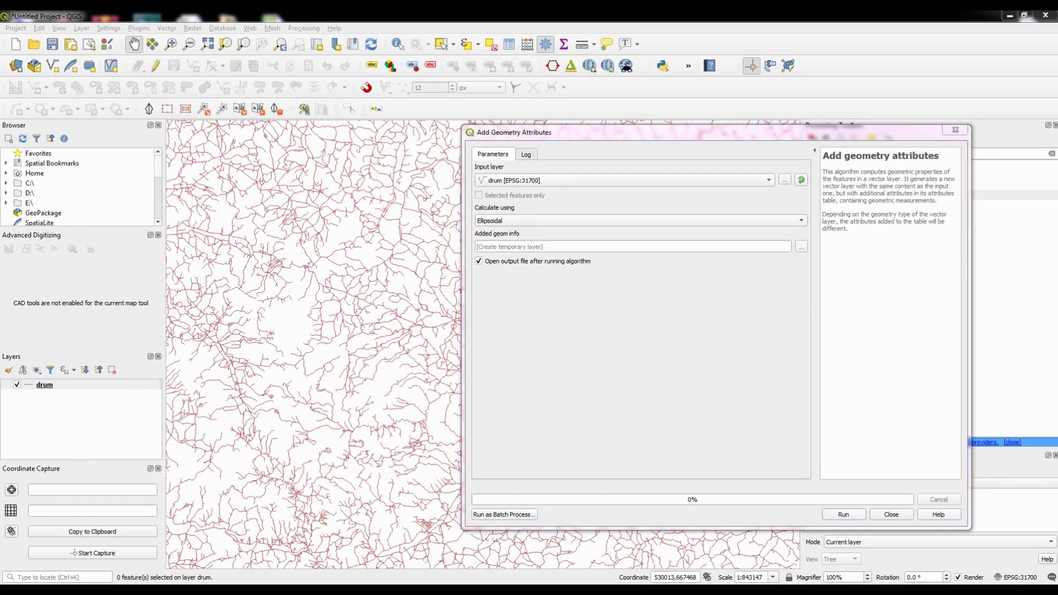
pyautogui.press('Return')
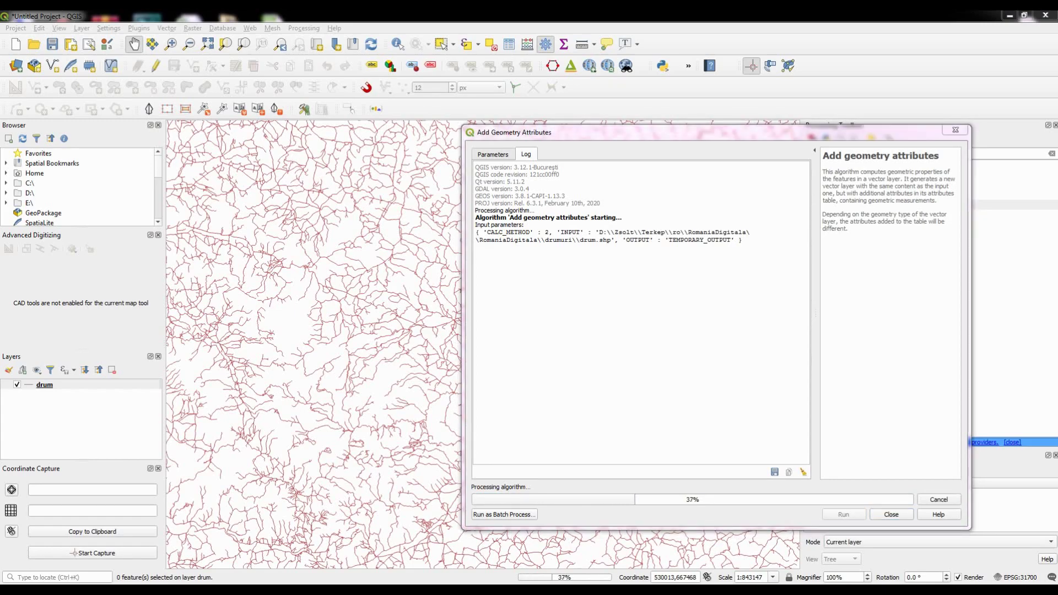
pyautogui.moveTo(708, 132); pyautogui.dragTo(636, 111)
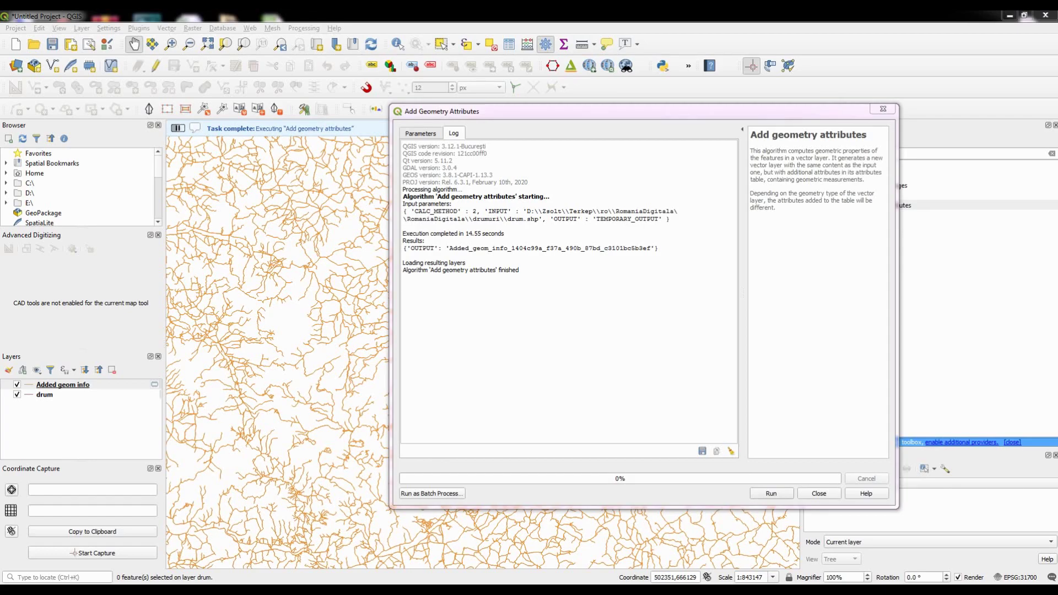
pyautogui.click(883, 108)
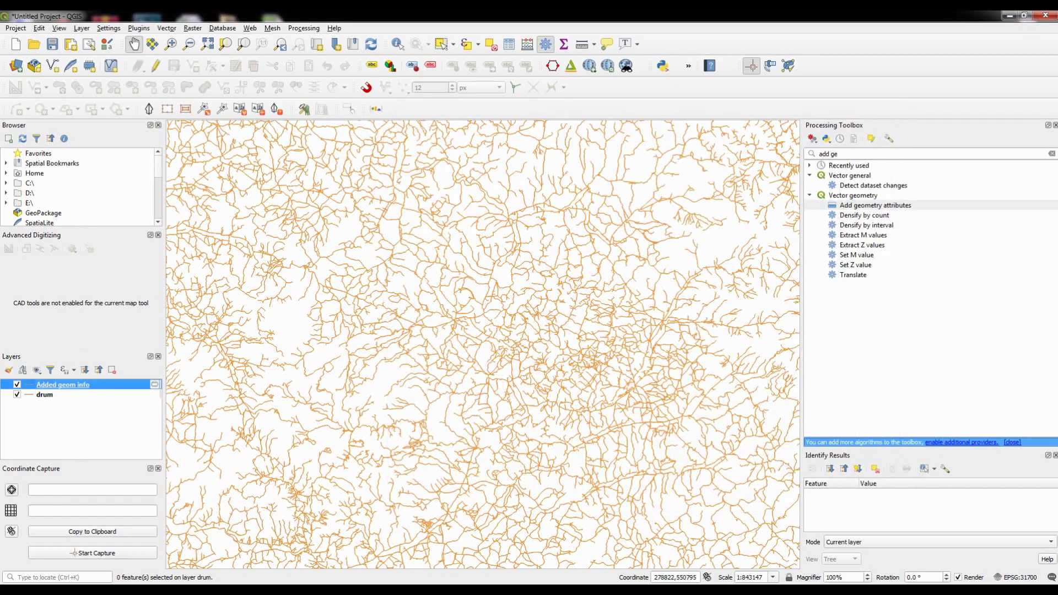
# Step: Hide the drum layer and examine the length attributes in the attribute table of the Added geom info layer
pyautogui.click(17, 394)
pyautogui.rightClick(52, 385)
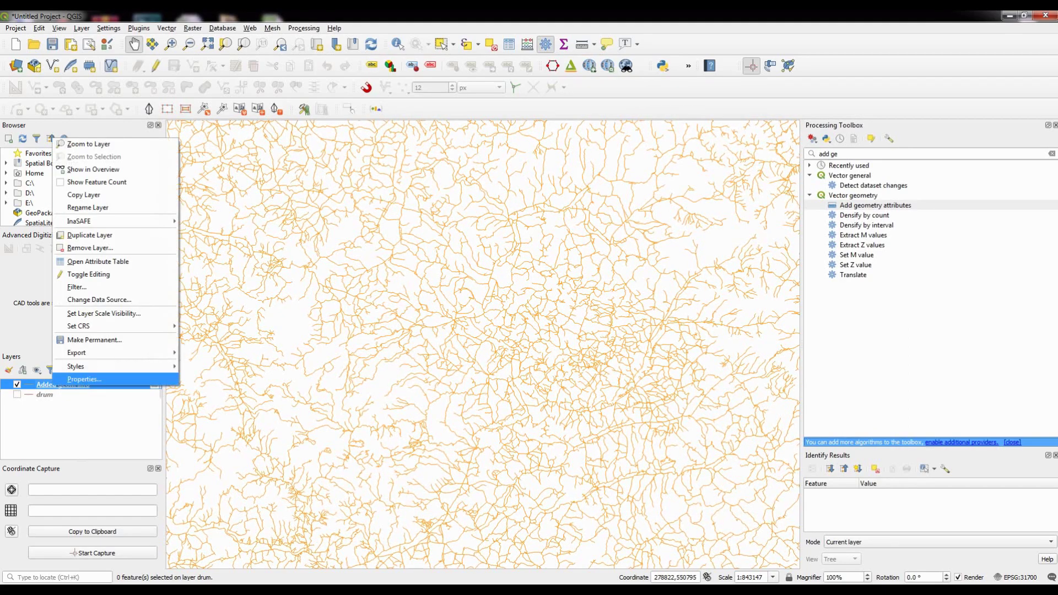
pyautogui.click(89, 273)
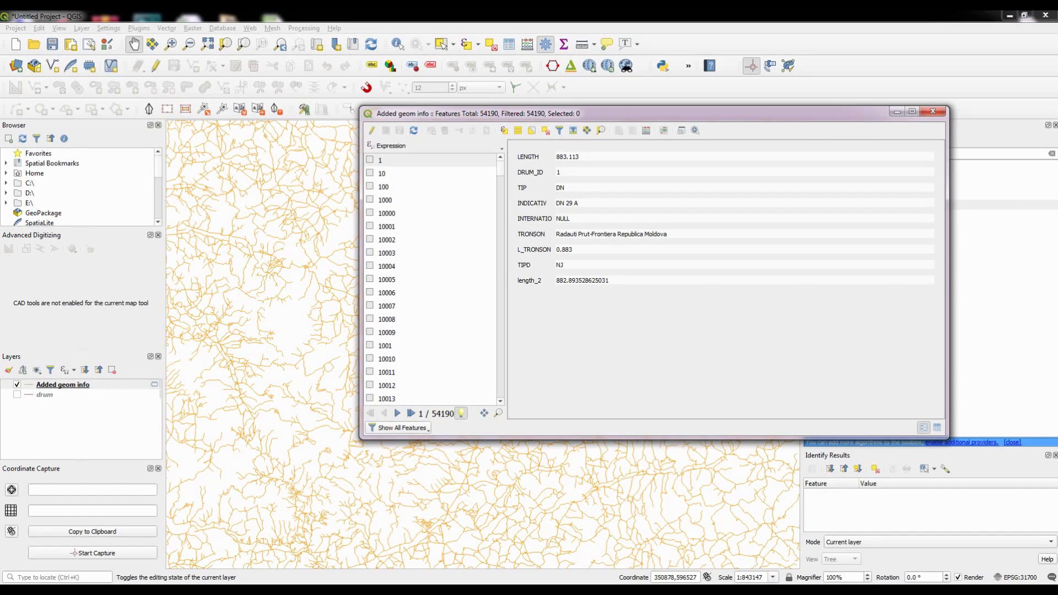
pyautogui.click(932, 111)
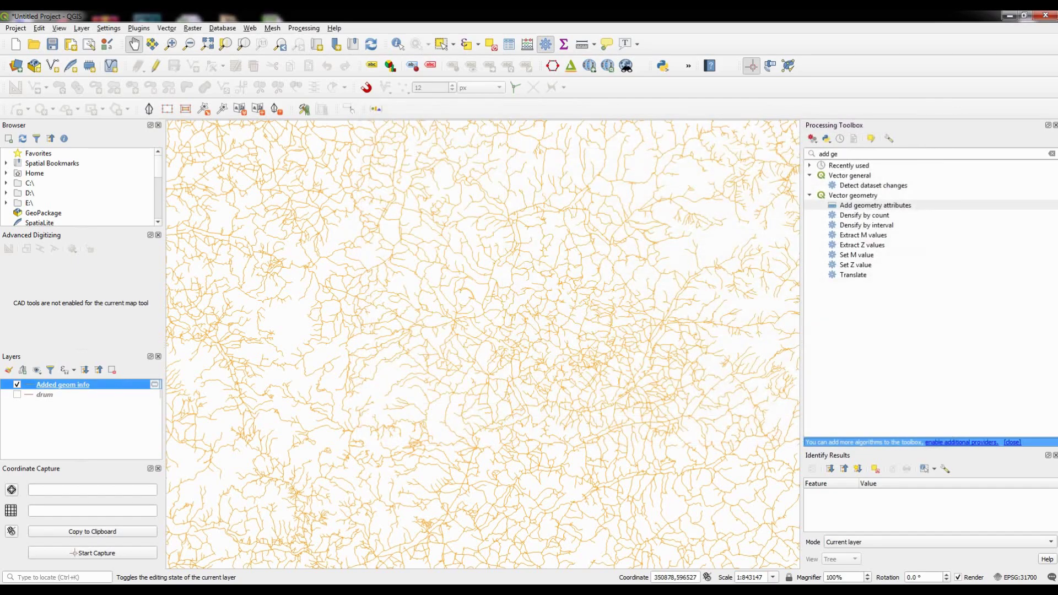
# Step: Show the Statistics panel and add Cluj_SHP.shp from the Terkep\qgis folder as a vector layer
pyautogui.click(563, 44)
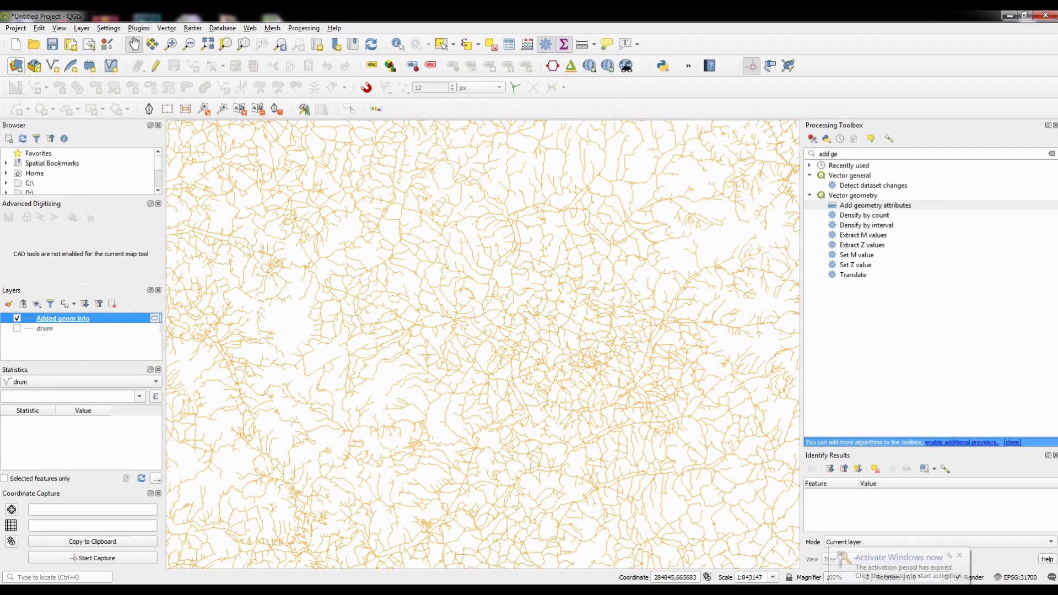
pyautogui.hotkey('ctrl', 'shift', 'v')
pyautogui.click(823, 281)
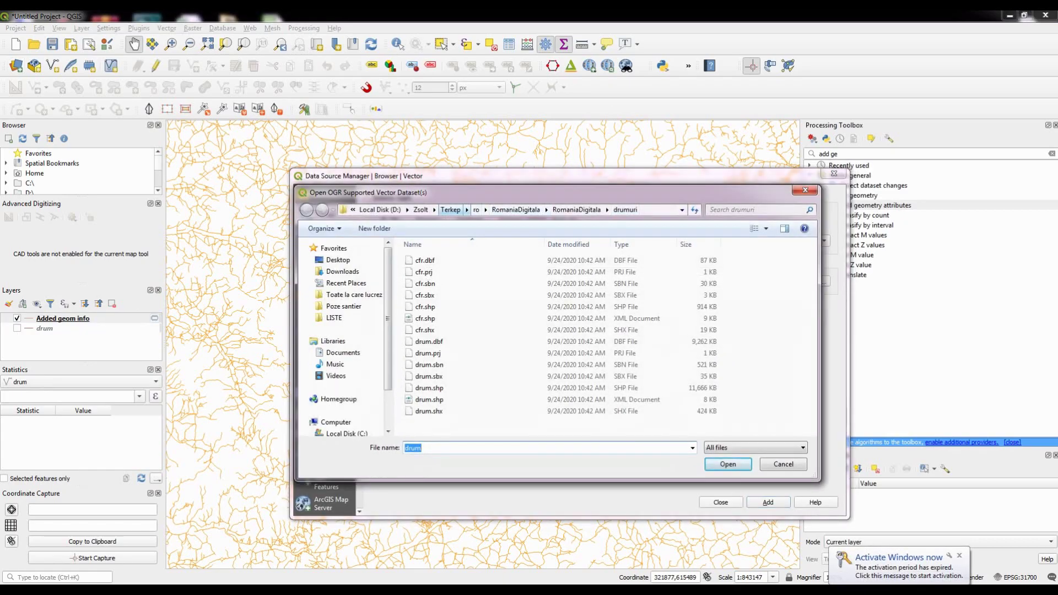
pyautogui.click(450, 209)
pyautogui.doubleClick(422, 418)
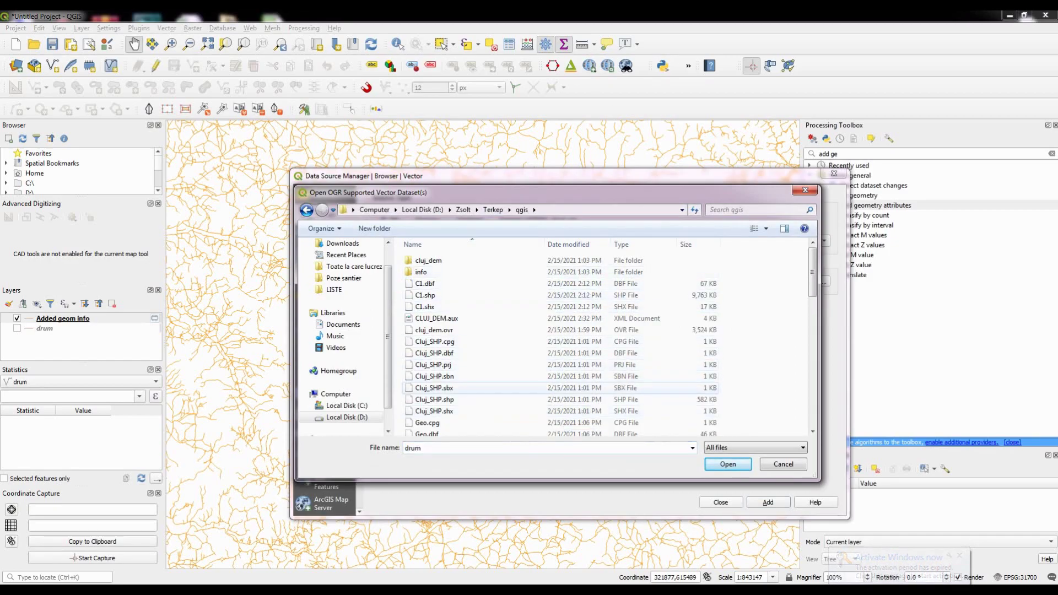
pyautogui.doubleClick(433, 398)
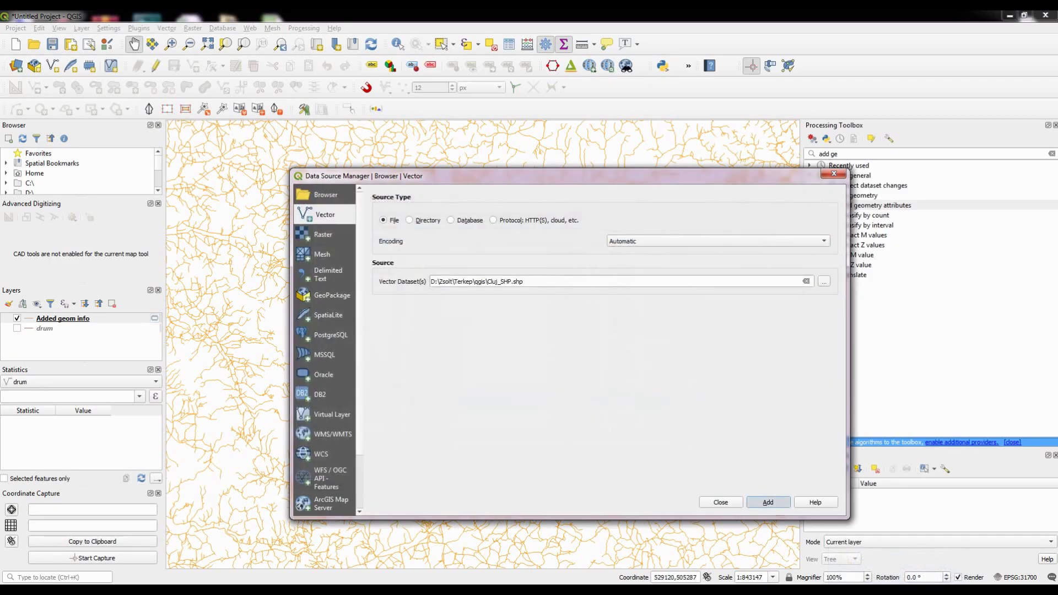
pyautogui.click(768, 502)
pyautogui.click(720, 502)
pyautogui.moveTo(546, 354); pyautogui.dragTo(581, 359)
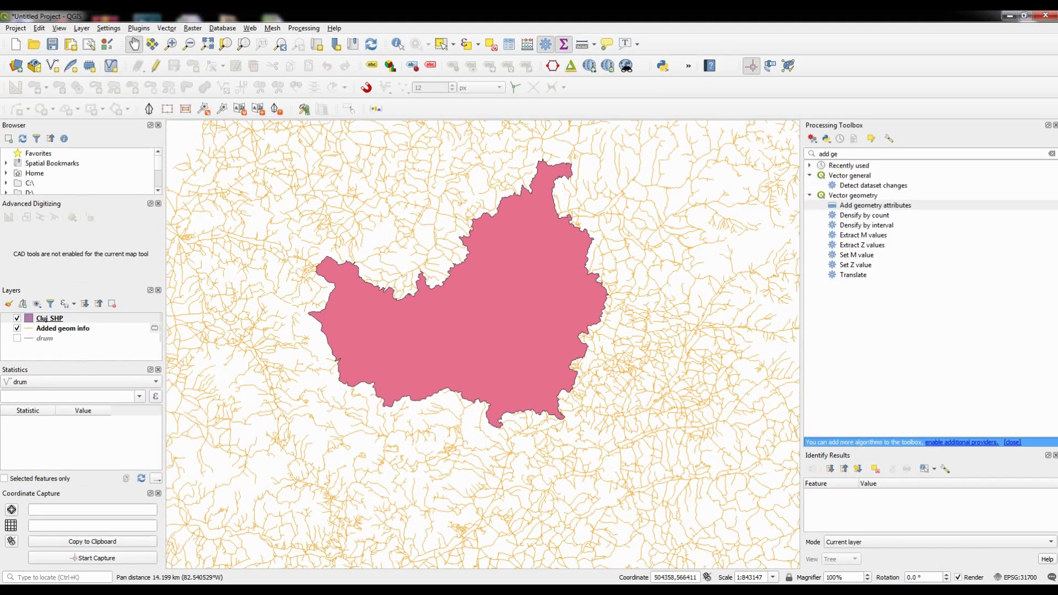
pyautogui.click(63, 328)
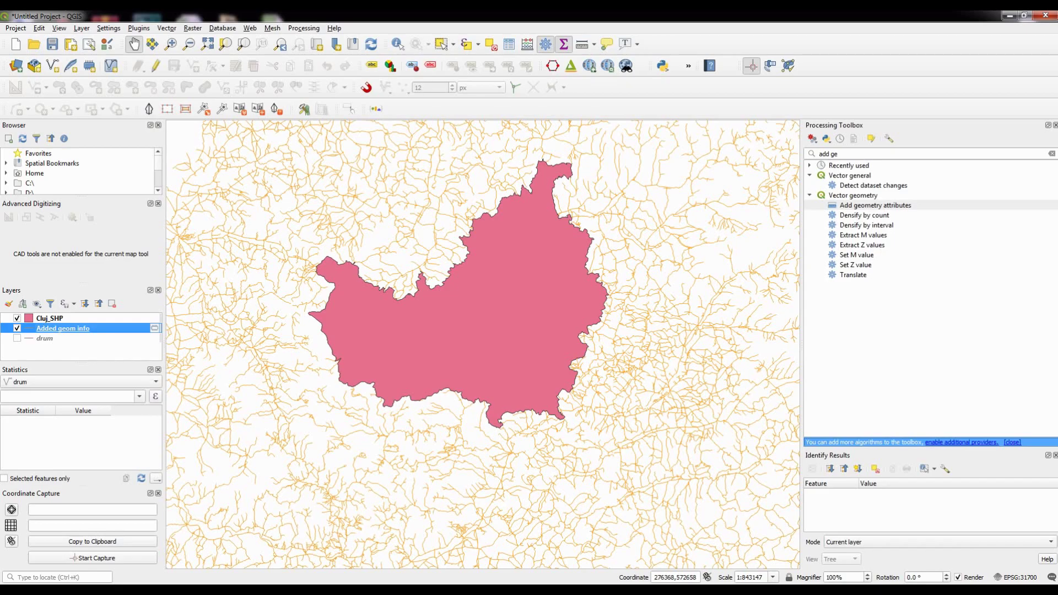
pyautogui.click(155, 327)
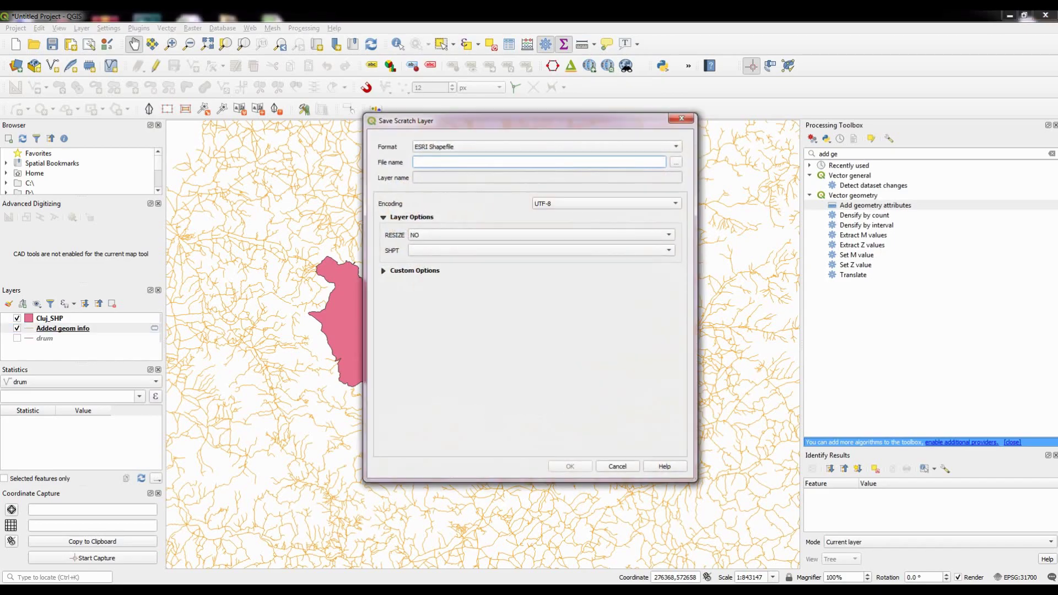
pyautogui.press('Escape')
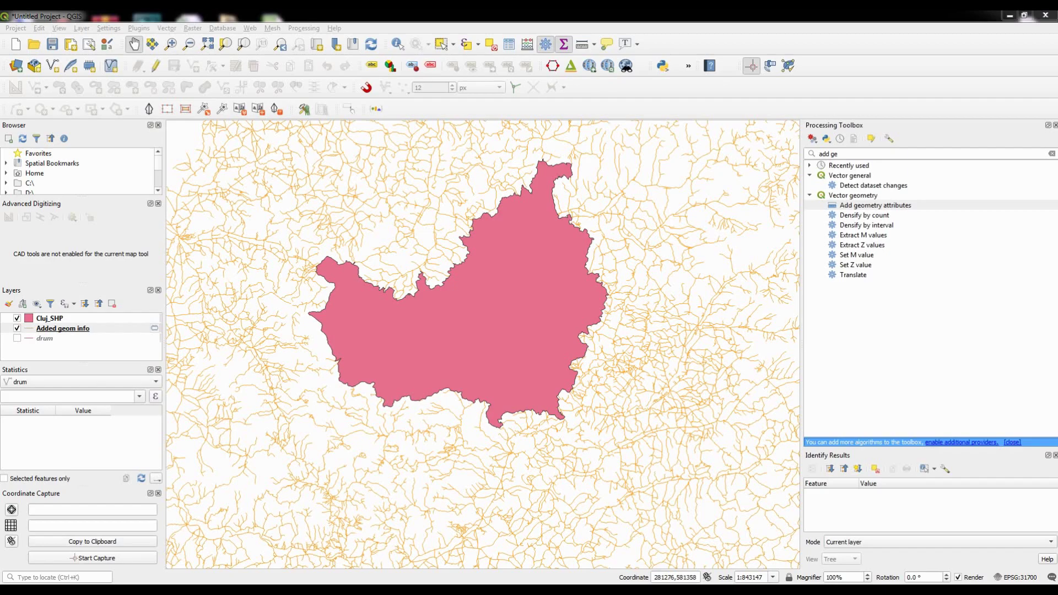
# Step: Open the Added geom info attribute table and review the summary statistics of the drum layer's LENGTH field
pyautogui.rightClick(62, 329)
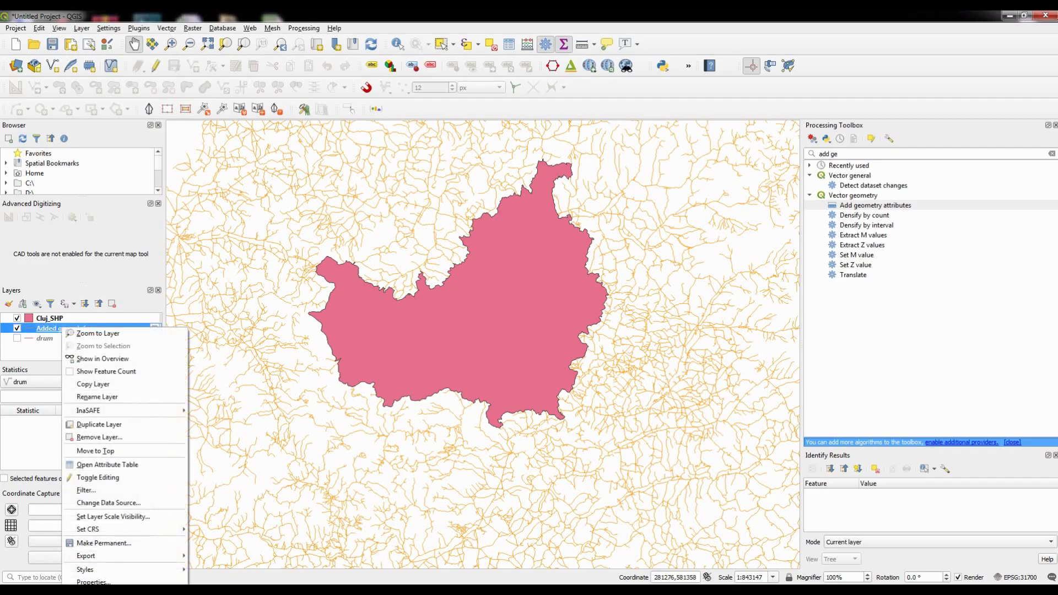
pyautogui.click(107, 465)
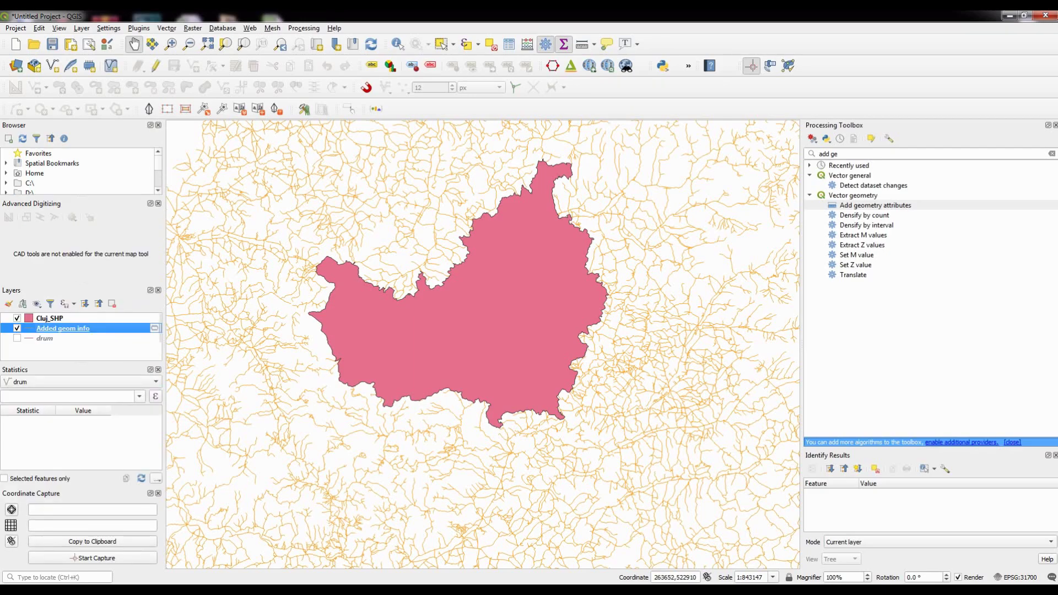
pyautogui.click(138, 396)
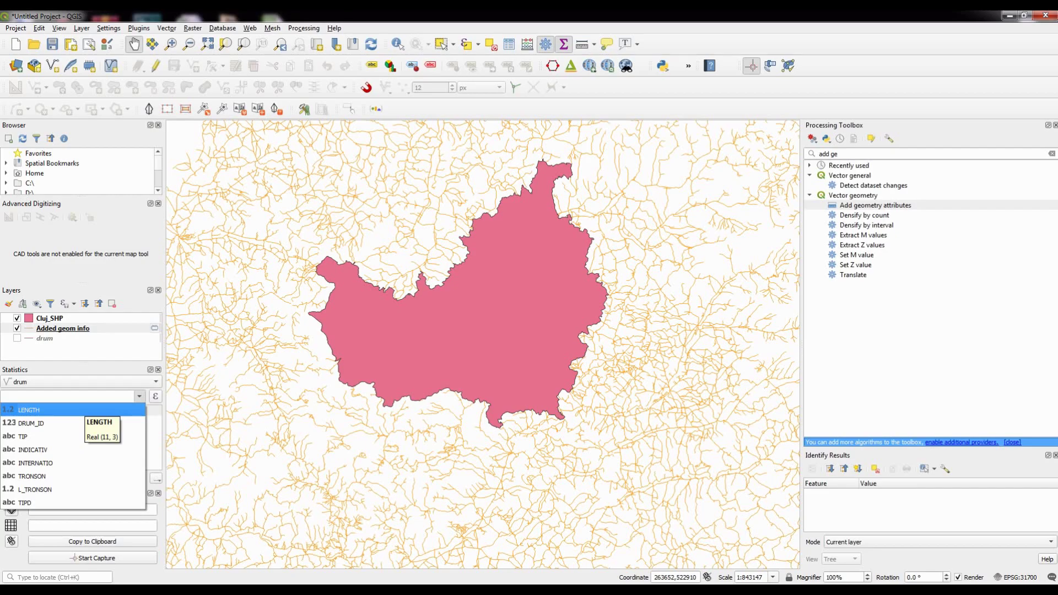
pyautogui.click(83, 410)
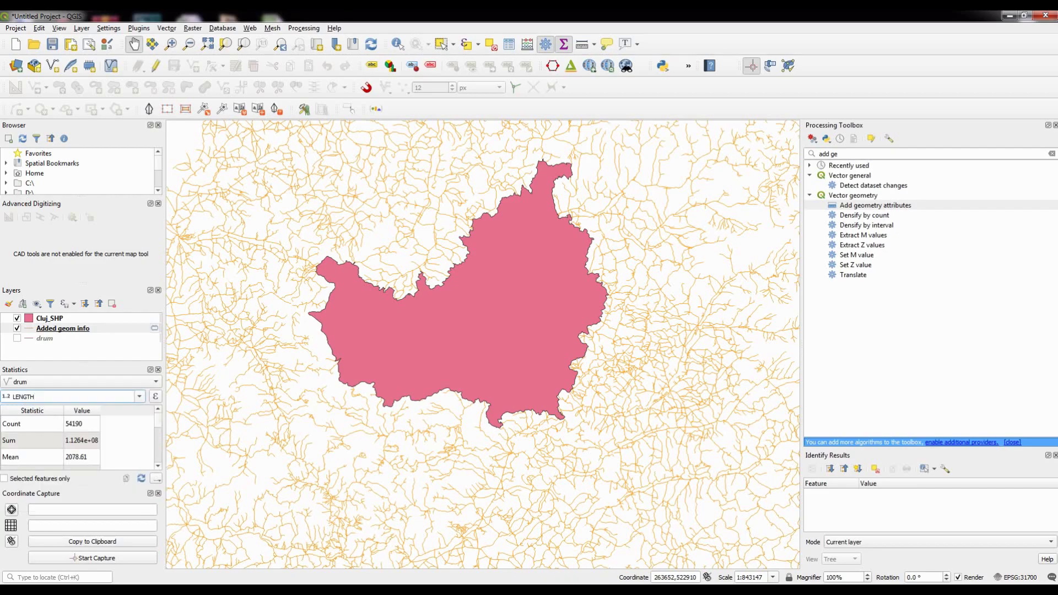
pyautogui.scroll(-2, 49, 441)
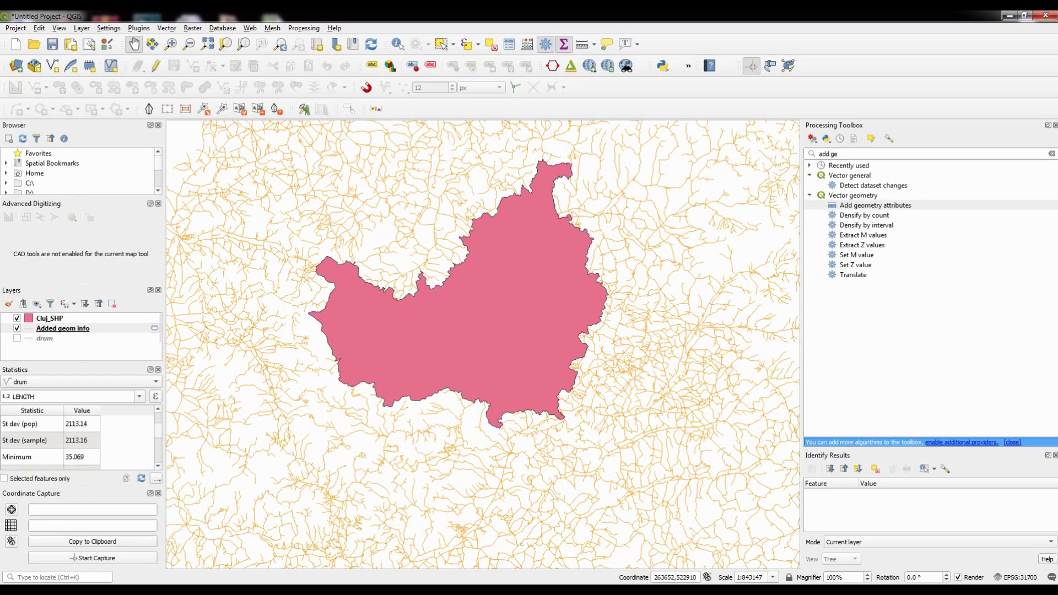
pyautogui.scroll(-4, 50, 440)
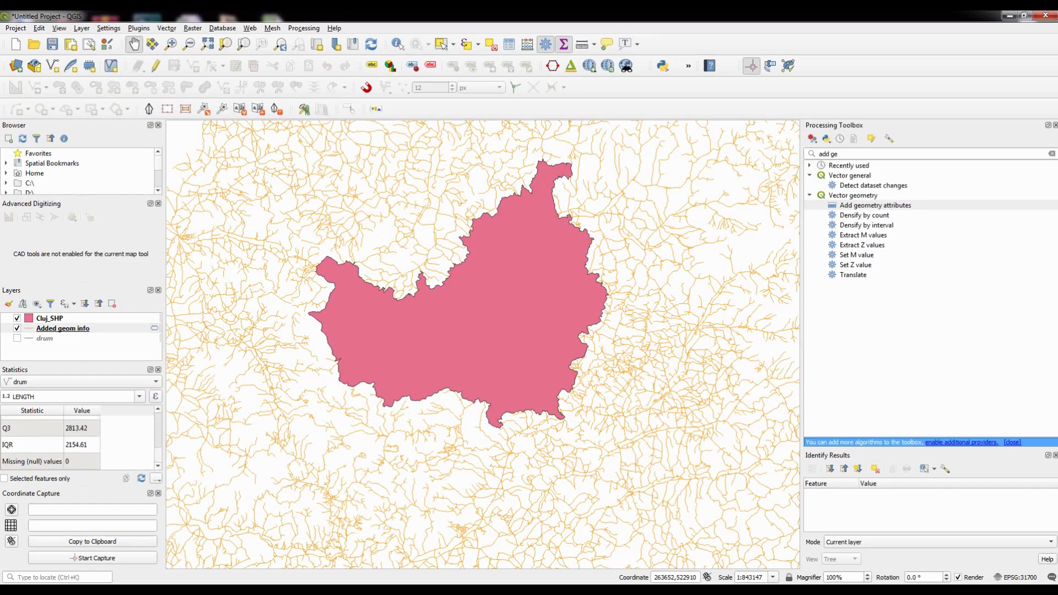
pyautogui.scroll(6, 50, 440)
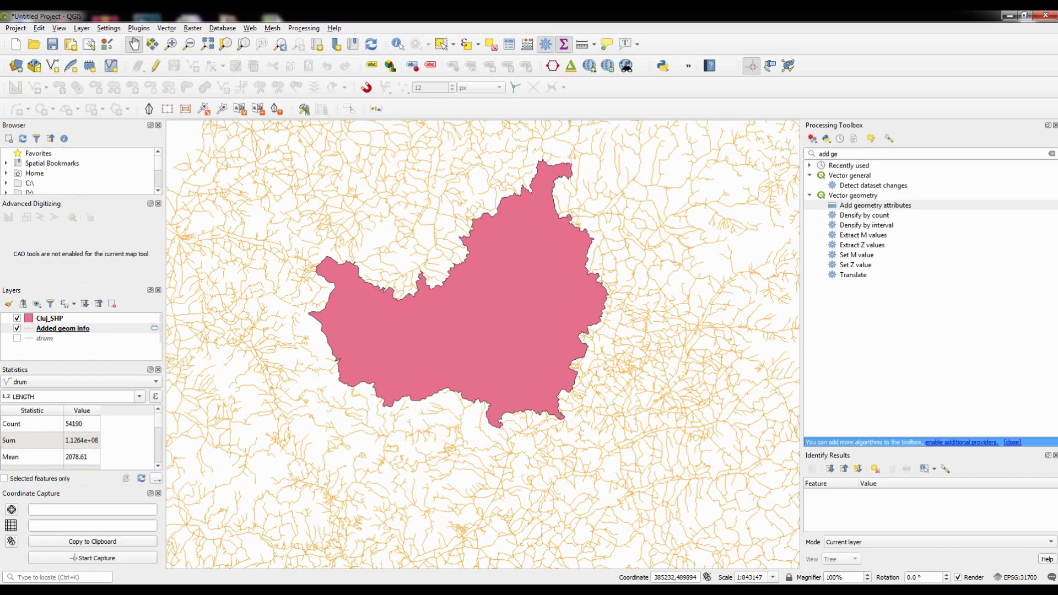
# Step: Switch to the empty project window and add w001001x.adf from the qgis\cluj_dem folder as a raster layer
pyautogui.hotkey('alt', 'Tab')
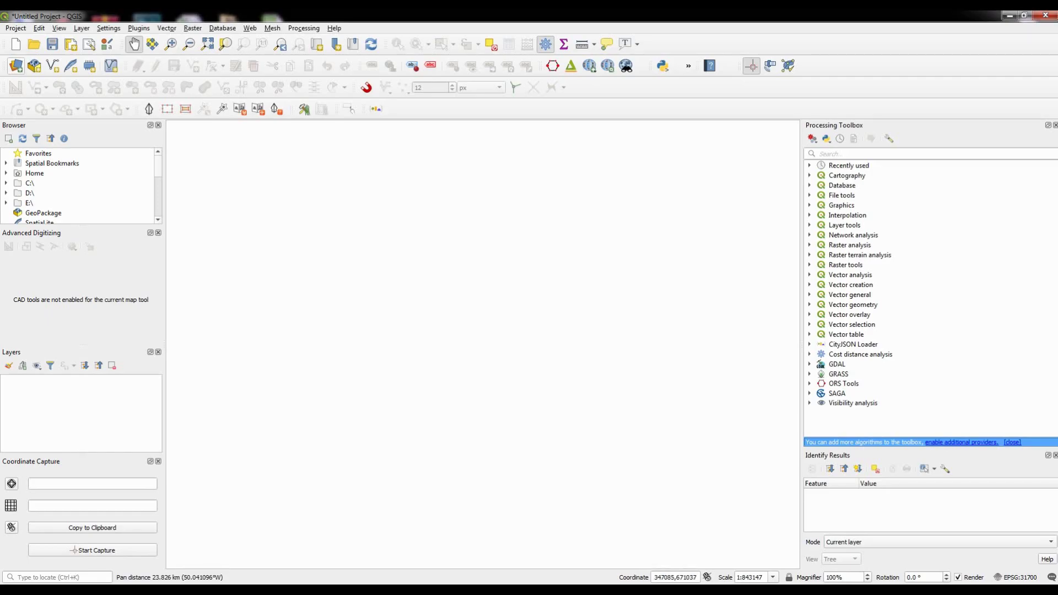
pyautogui.hotkey('ctrl', 'shift', 'r')
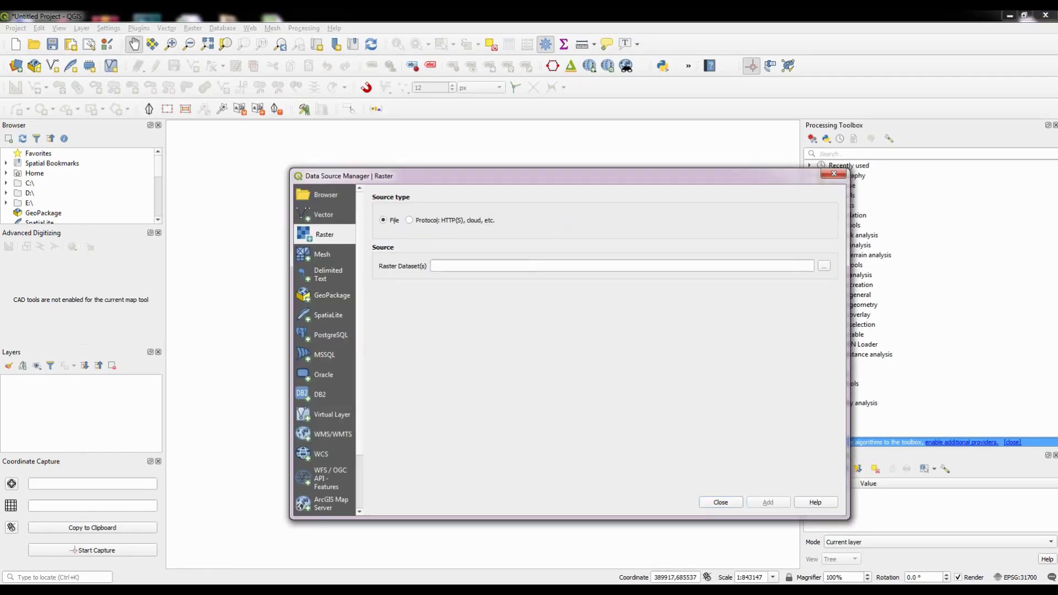
pyautogui.click(823, 266)
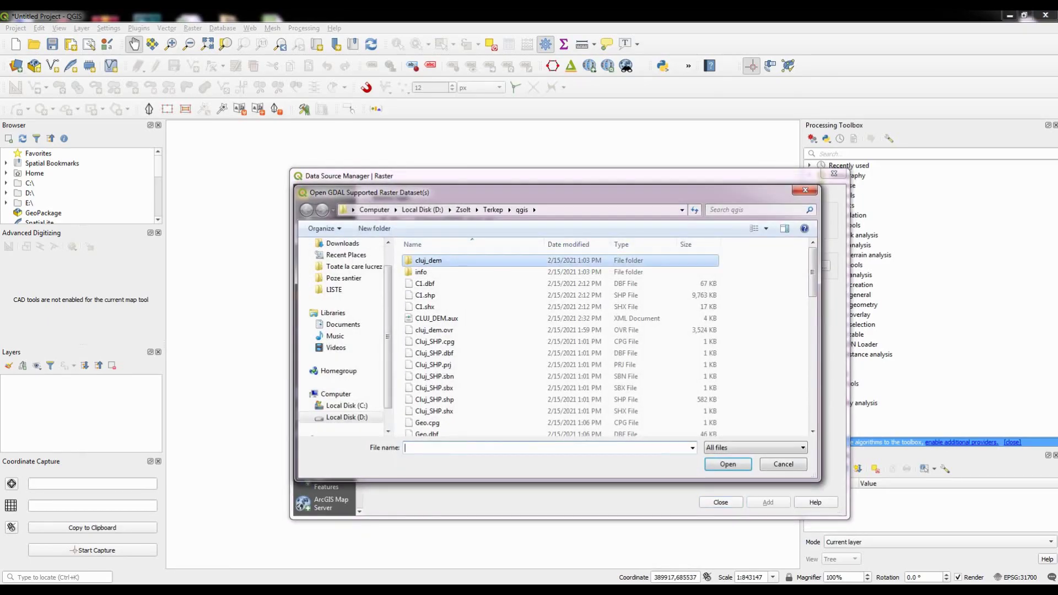
pyautogui.doubleClick(431, 260)
pyautogui.click(434, 329)
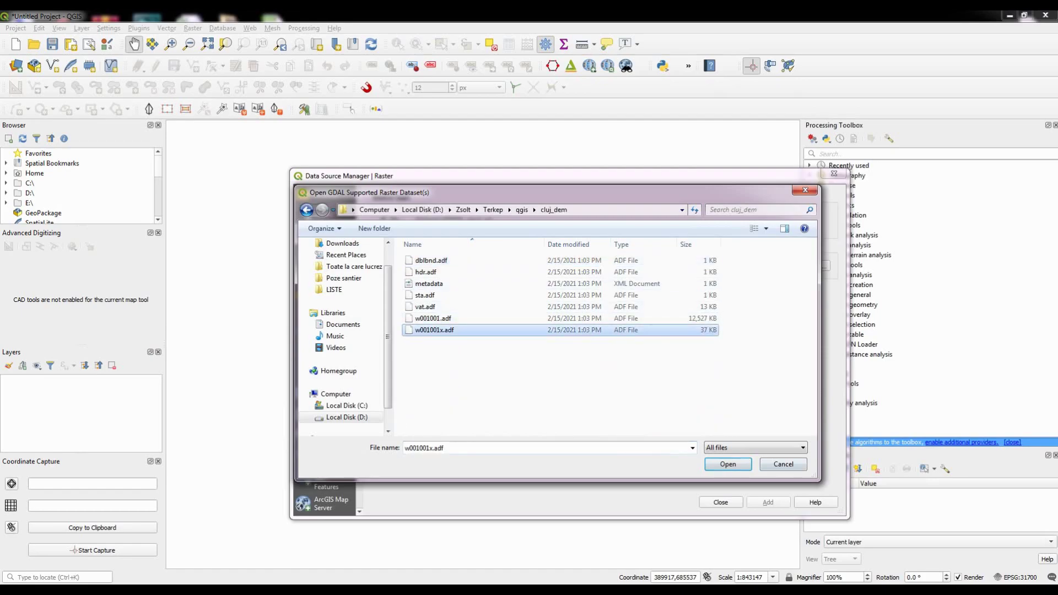
pyautogui.click(727, 464)
pyautogui.click(767, 502)
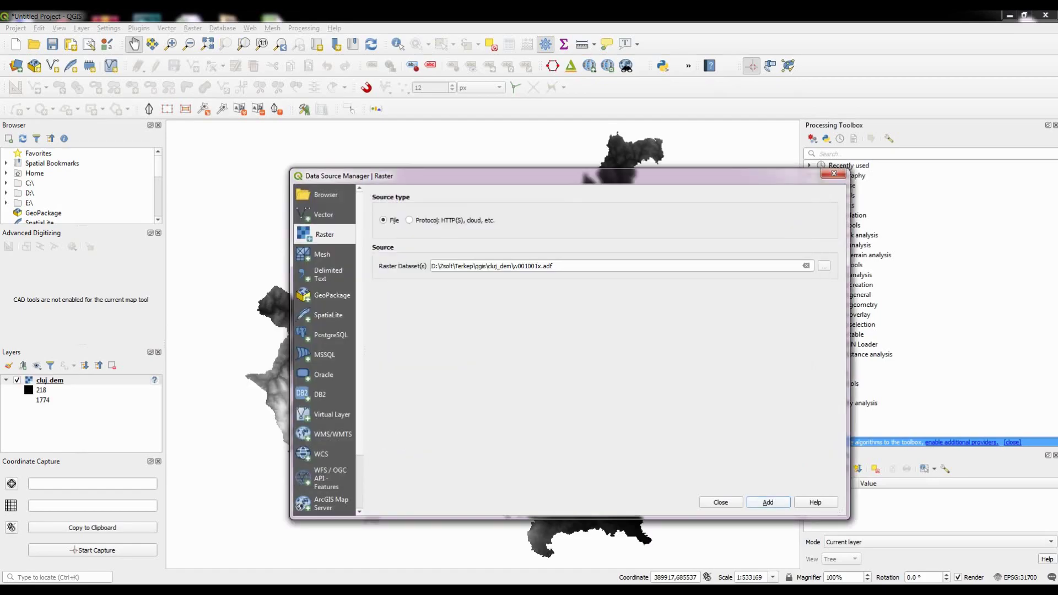
pyautogui.click(720, 502)
pyautogui.moveTo(483, 344); pyautogui.dragTo(484, 338)
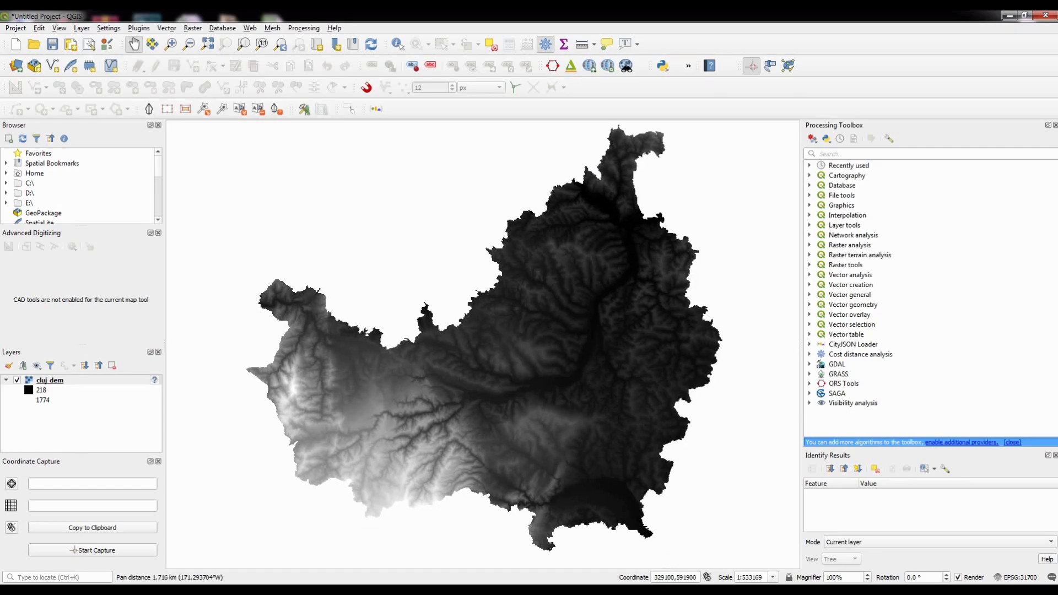
# Step: Set the cluj_dem symbology to Paletted/Unique values, classify the band with random colors and apply it
pyautogui.rightClick(69, 380)
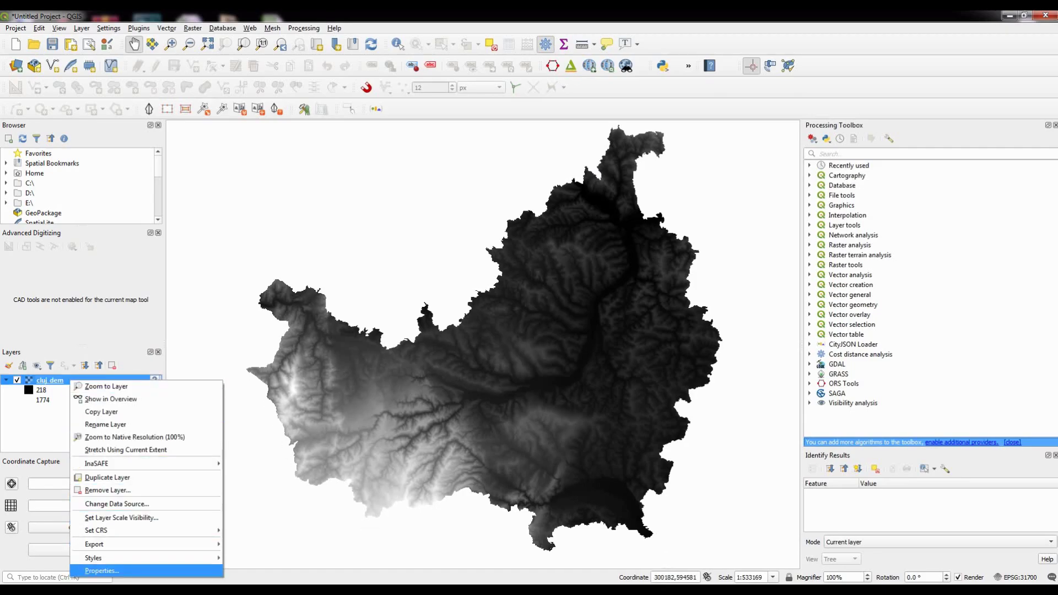
pyautogui.click(90, 570)
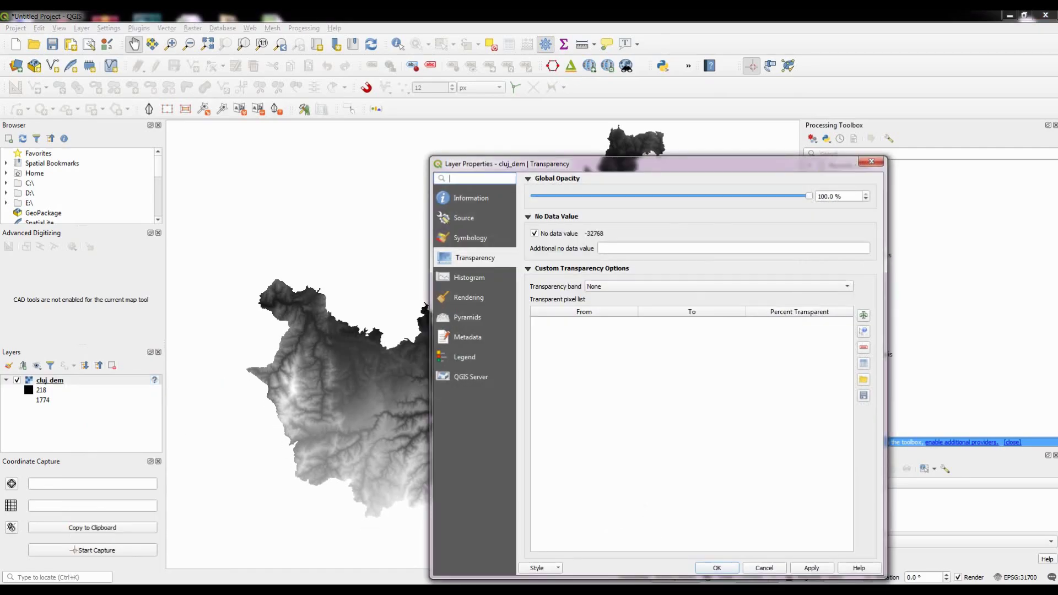
pyautogui.click(470, 237)
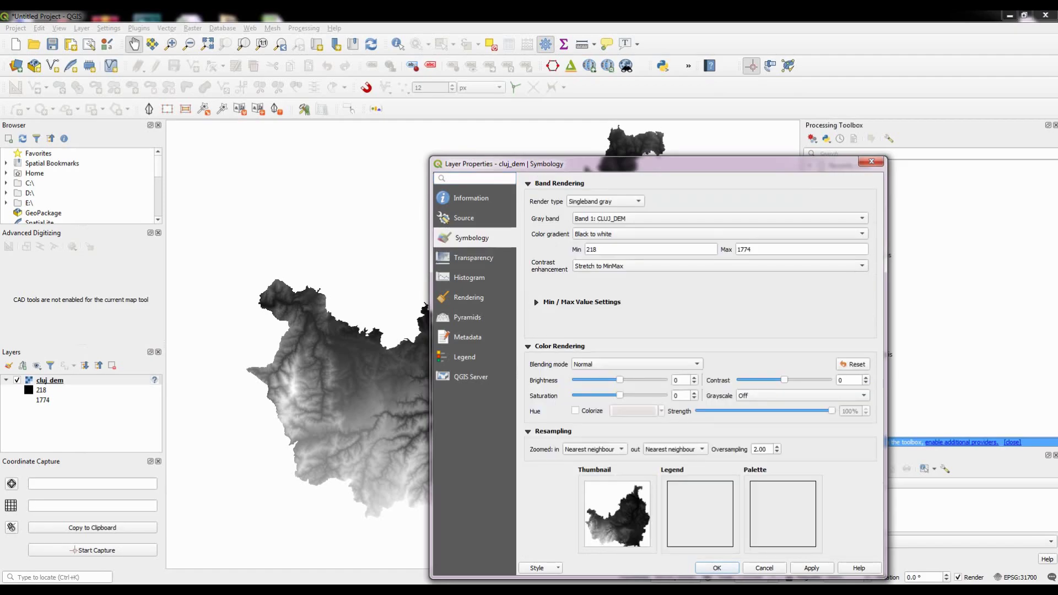
pyautogui.click(606, 201)
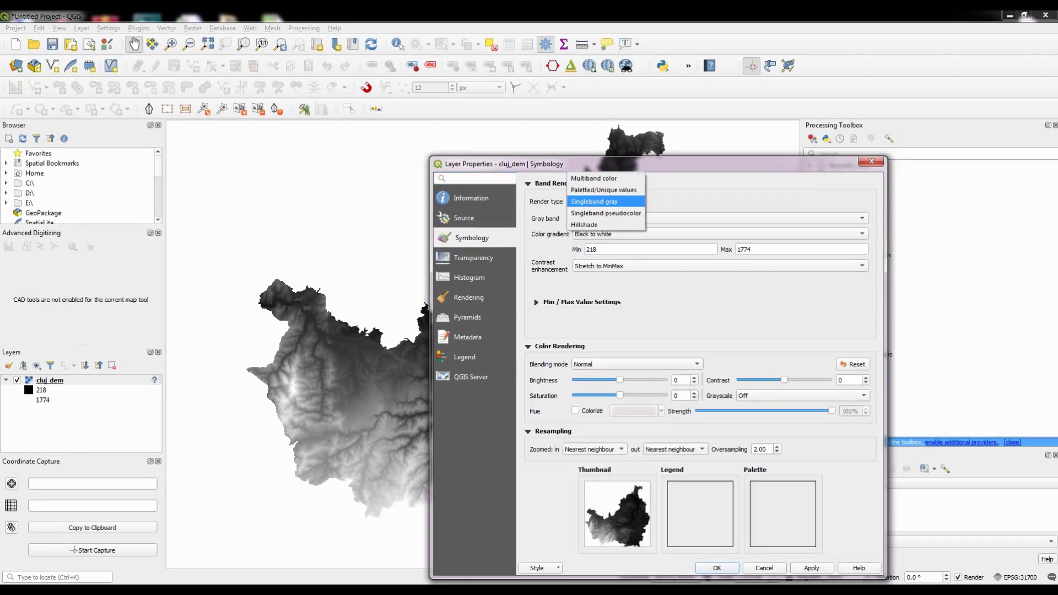
pyautogui.click(603, 189)
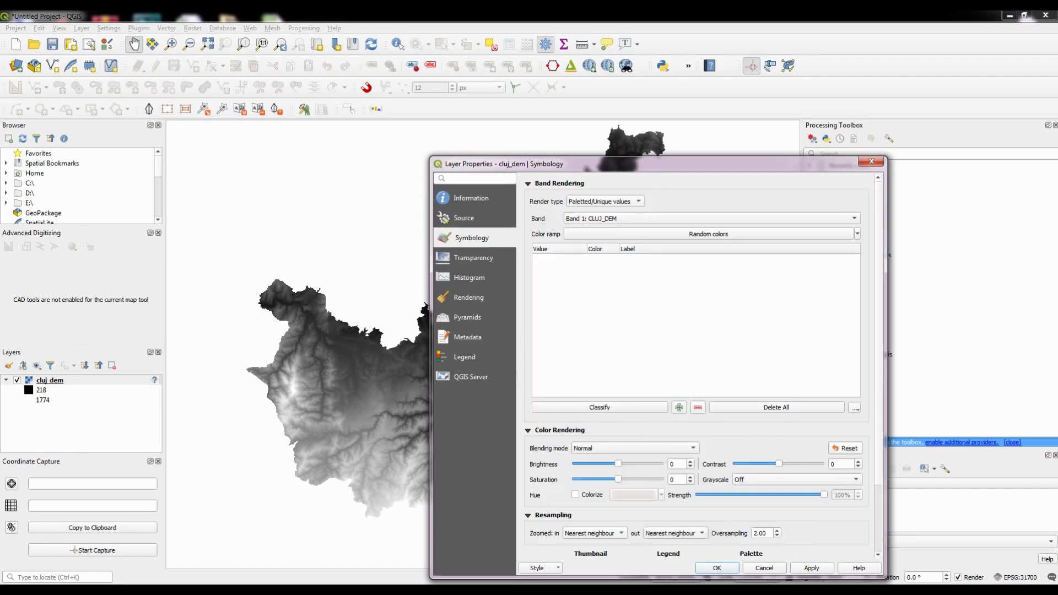
pyautogui.click(599, 407)
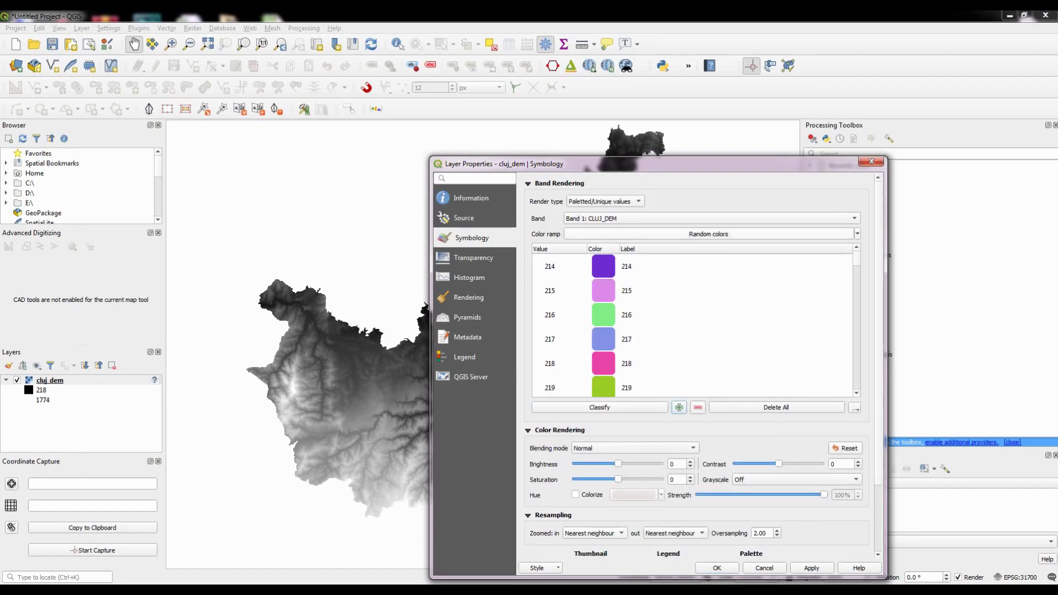
pyautogui.click(811, 567)
# Step: Assign the RdYlGn color ramp to cluj_dem, invert it and apply the symbology
pyautogui.moveTo(658, 164); pyautogui.dragTo(541, 130)
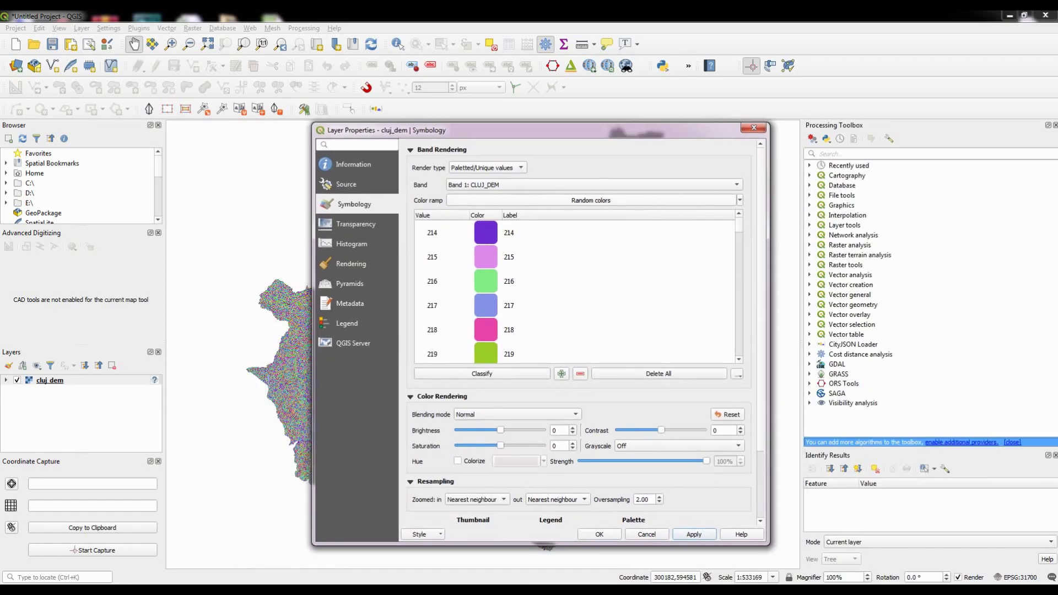
pyautogui.click(739, 200)
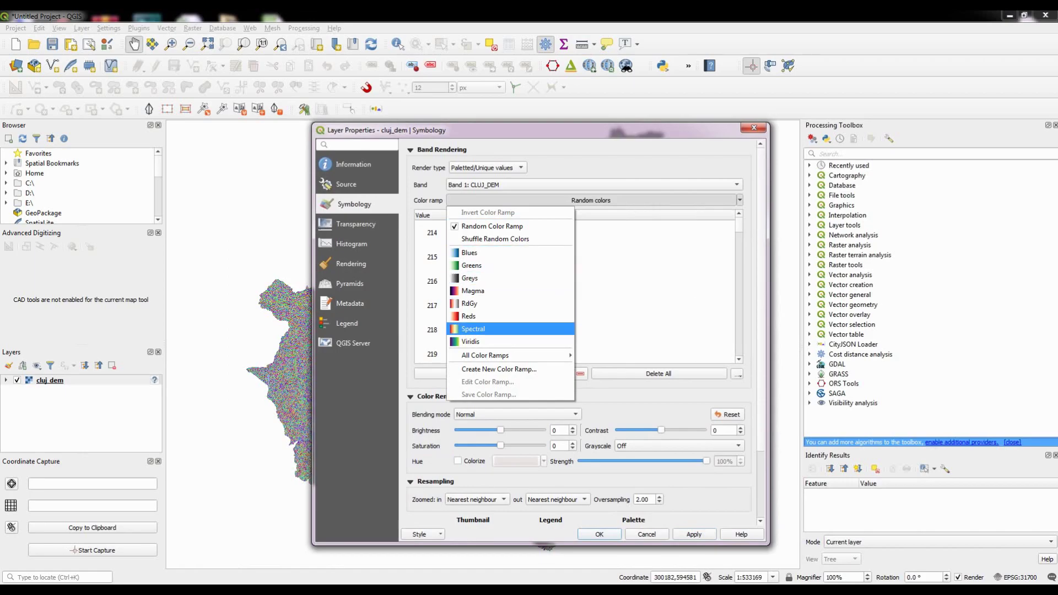
pyautogui.moveTo(496, 355)
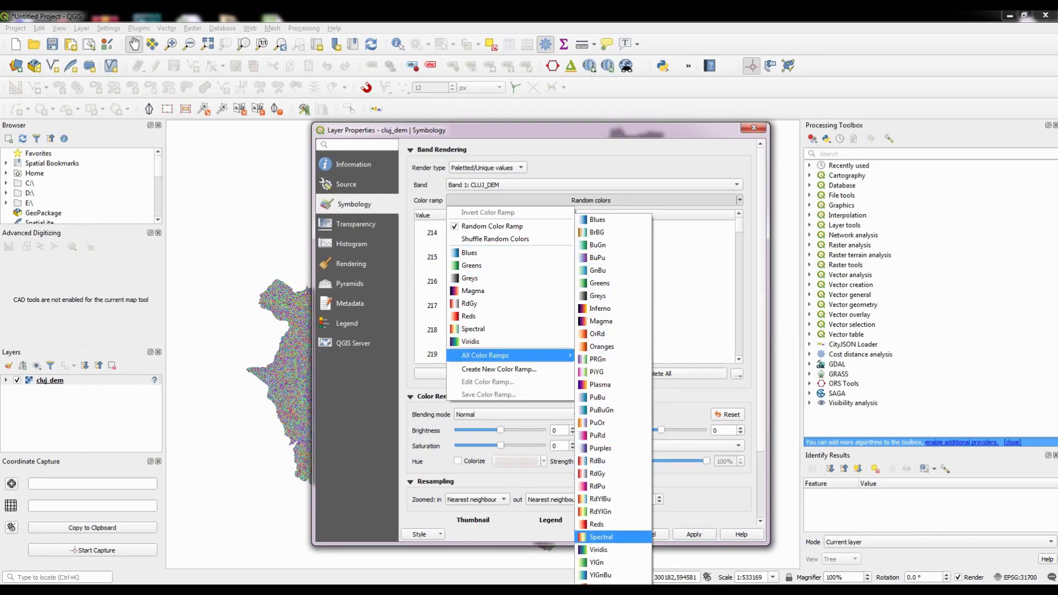
pyautogui.click(600, 511)
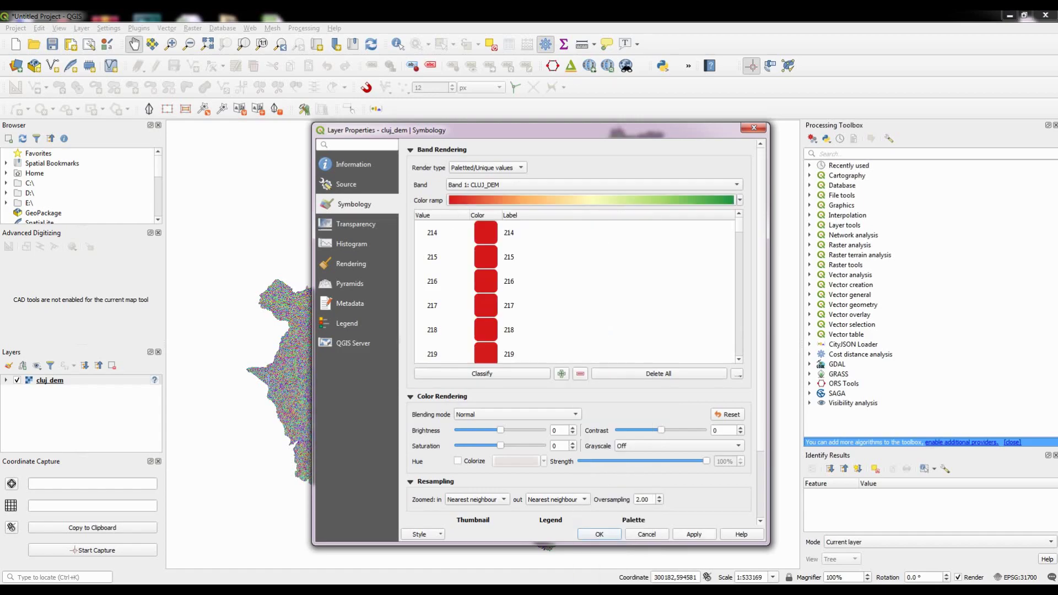
pyautogui.click(739, 200)
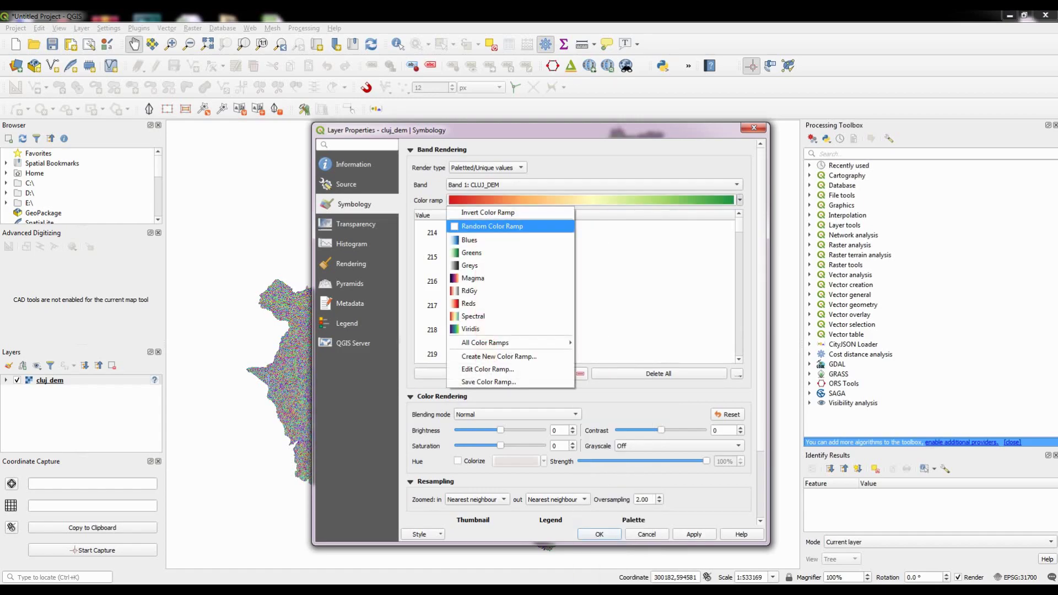
pyautogui.click(485, 210)
pyautogui.click(693, 533)
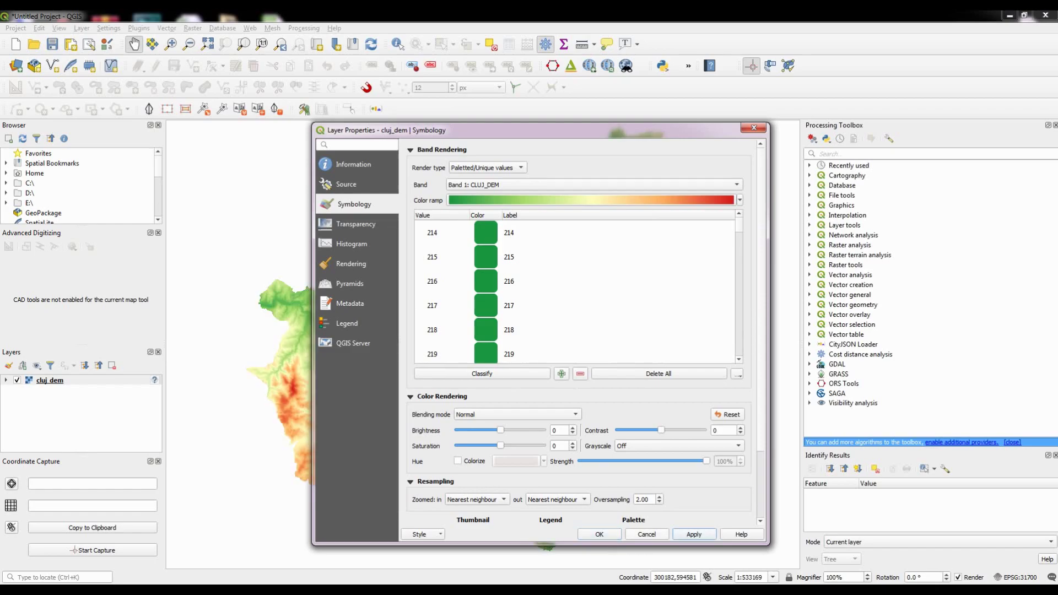
pyautogui.click(598, 533)
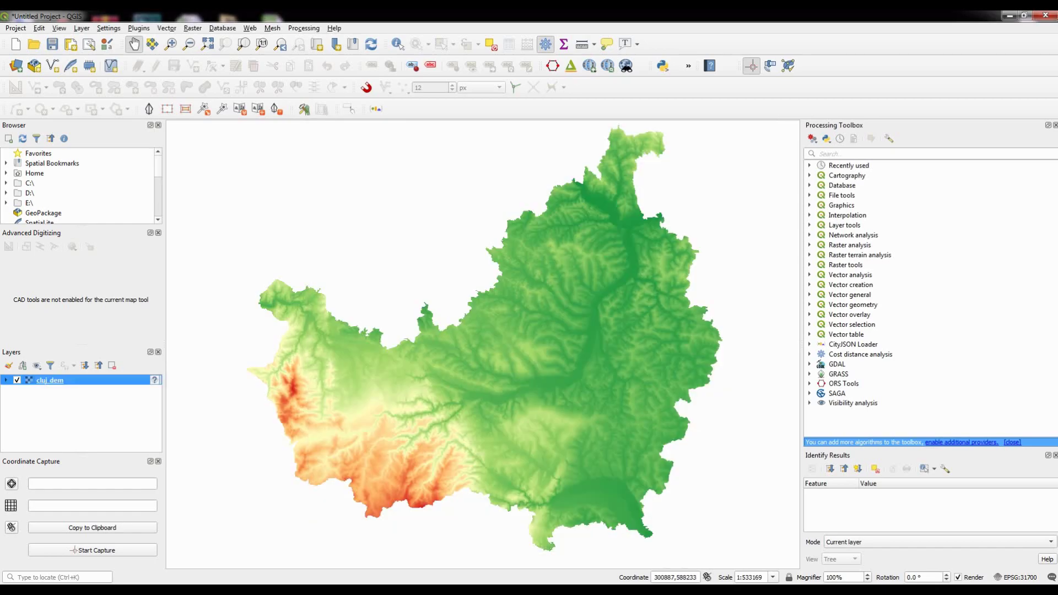
# Step: Open the cluj_dem color ramp for editing and darken the start stop and the 25% stop to deeper greens
pyautogui.rightClick(113, 379)
pyautogui.click(146, 568)
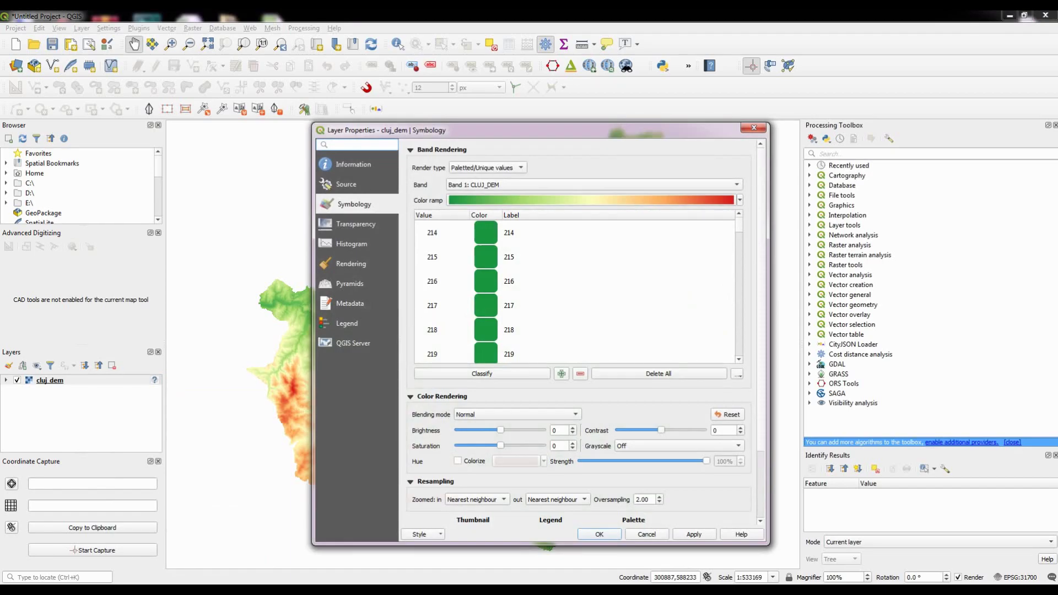
pyautogui.doubleClick(590, 200)
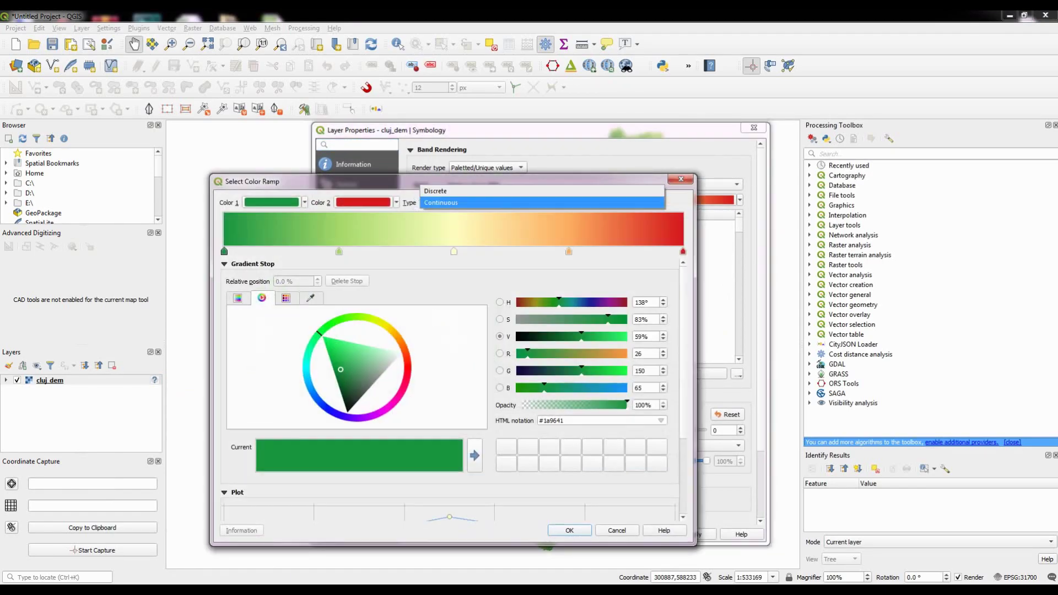
pyautogui.press('Escape')
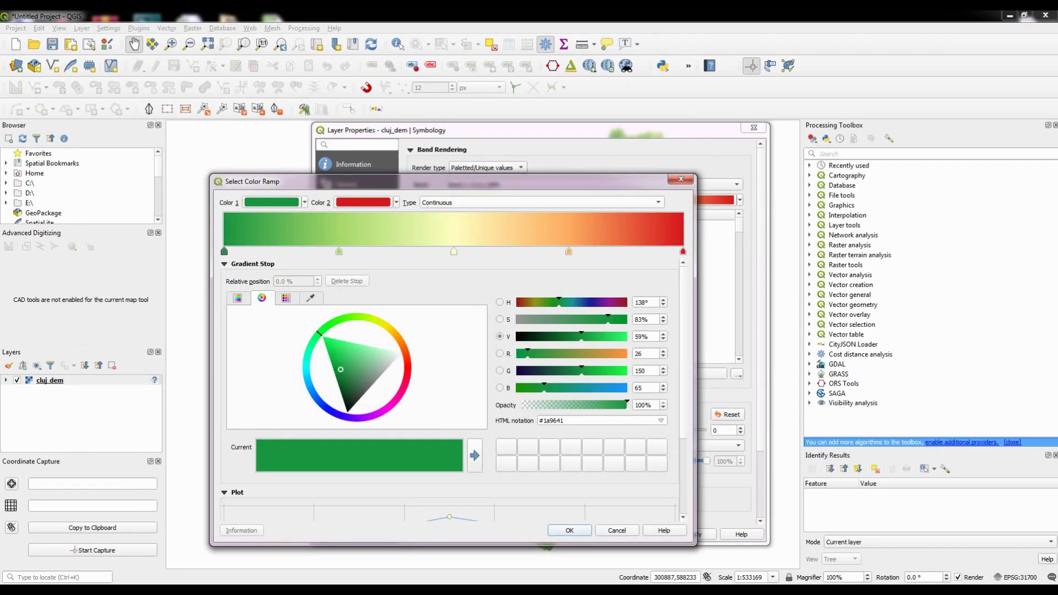
pyautogui.moveTo(340, 370)
pyautogui.mouseDown()
pyautogui.moveTo(359, 371)
pyautogui.moveTo(338, 346)
pyautogui.moveTo(344, 393)
pyautogui.moveTo(340, 383)
pyautogui.mouseUp()
pyautogui.click(339, 251)
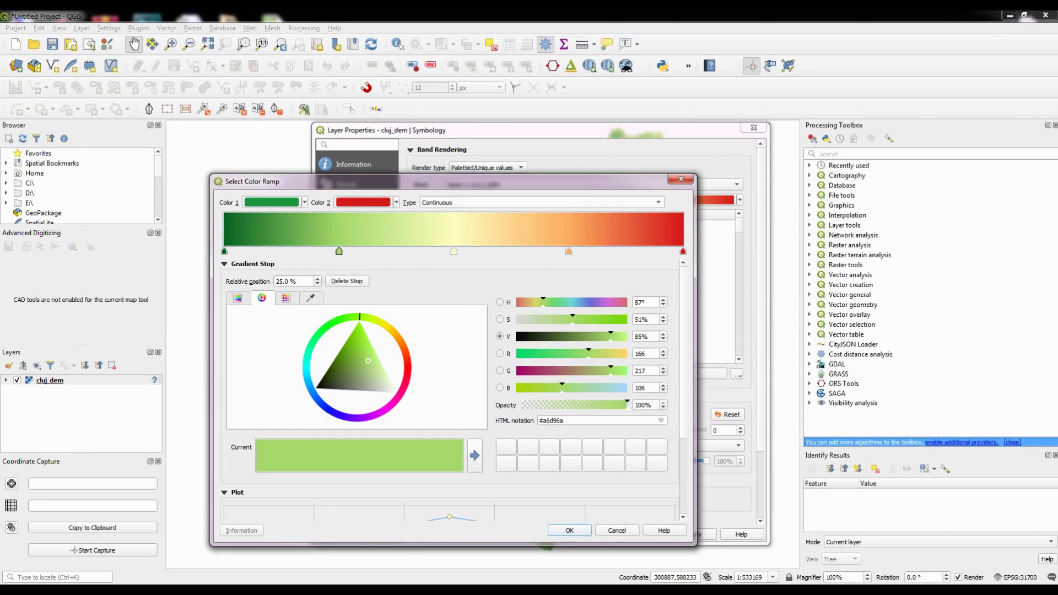
pyautogui.moveTo(360, 317); pyautogui.dragTo(354, 316)
pyautogui.moveTo(368, 360); pyautogui.dragTo(341, 355)
# Step: Recolor the middle ramp stop darker yellow, the following stop deeper orange and the end stop dark brown #4e240b, applying the ramp to cluj_dem
pyautogui.click(453, 251)
pyautogui.moveTo(380, 385)
pyautogui.mouseDown()
pyautogui.moveTo(364, 343)
pyautogui.moveTo(380, 363)
pyautogui.moveTo(406, 361)
pyautogui.moveTo(403, 348)
pyautogui.moveTo(342, 345)
pyautogui.mouseUp()
pyautogui.click(568, 251)
pyautogui.click(683, 251)
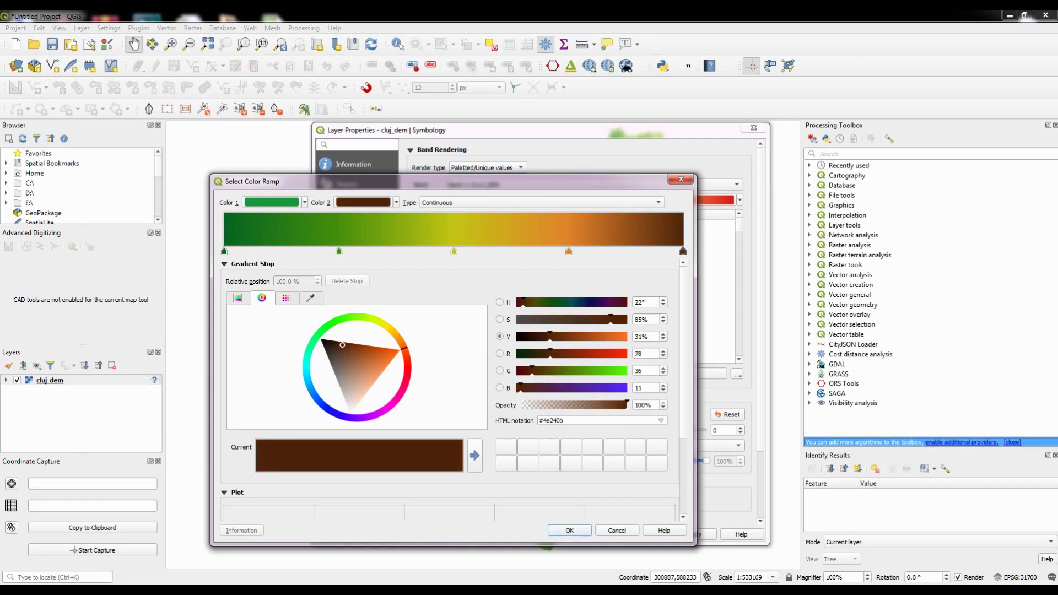
pyautogui.click(569, 530)
pyautogui.click(693, 534)
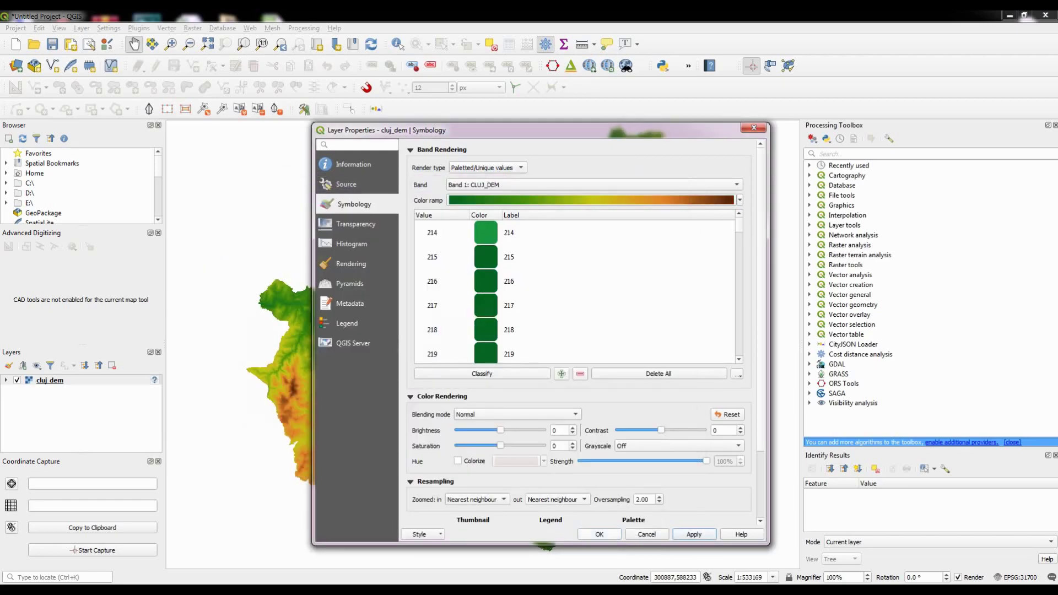
pyautogui.click(599, 533)
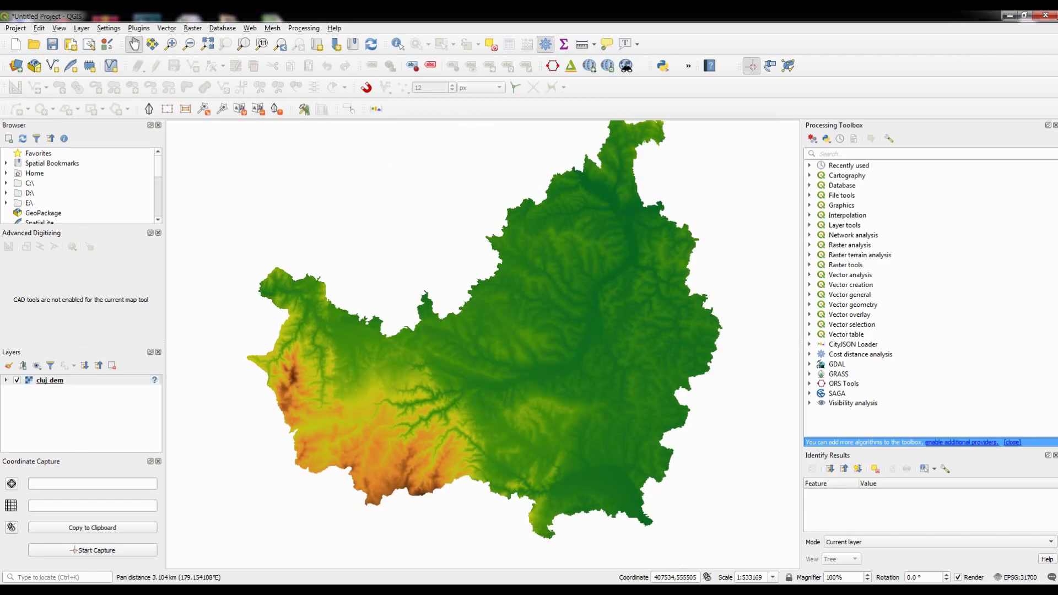
# Step: Reduce the global opacity of cluj_dem to 51.2% and apply it, moving the properties dialog off the map
pyautogui.click(50, 380)
pyautogui.rightClick(77, 380)
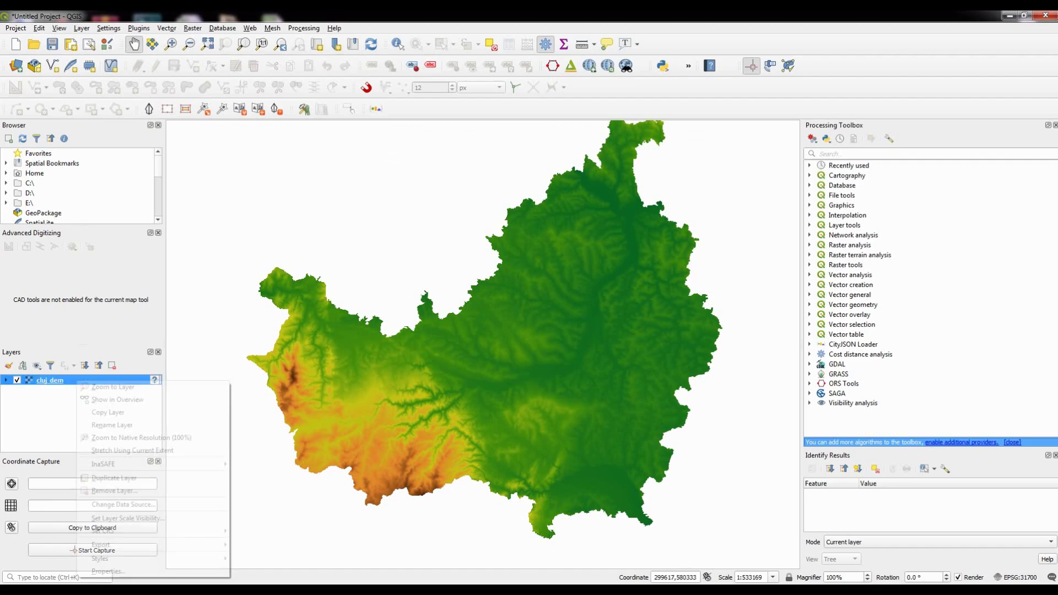
pyautogui.click(138, 571)
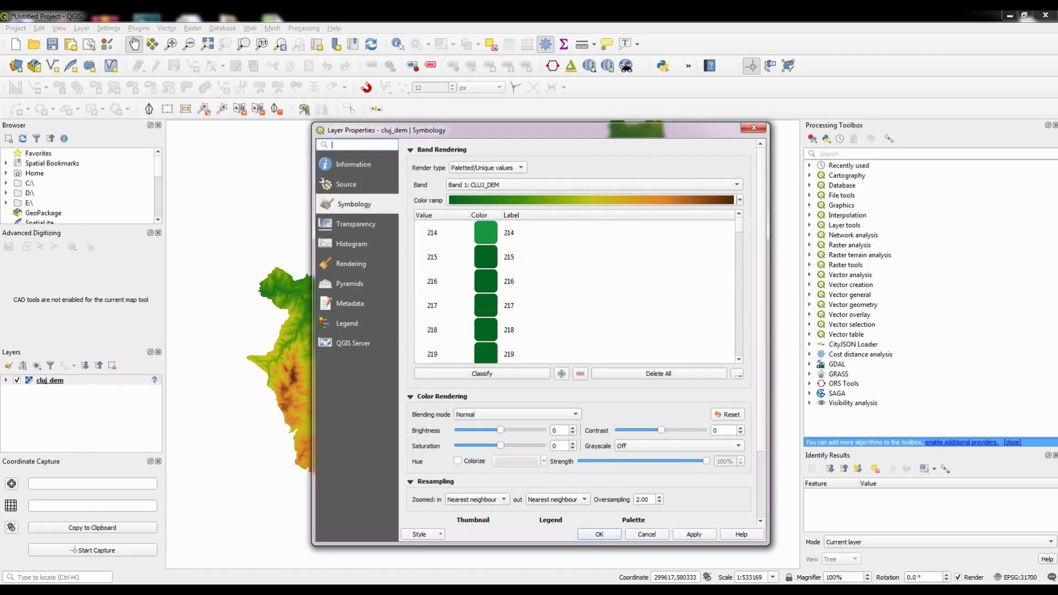
pyautogui.click(356, 223)
pyautogui.moveTo(691, 162); pyautogui.dragTo(559, 161)
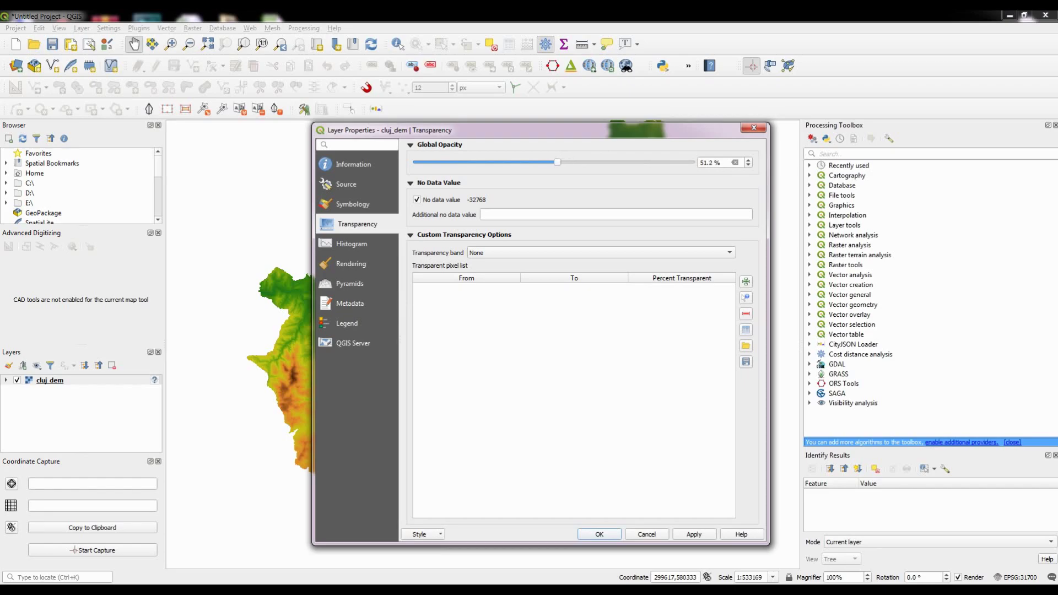
pyautogui.click(694, 534)
pyautogui.moveTo(495, 130); pyautogui.dragTo(666, 98)
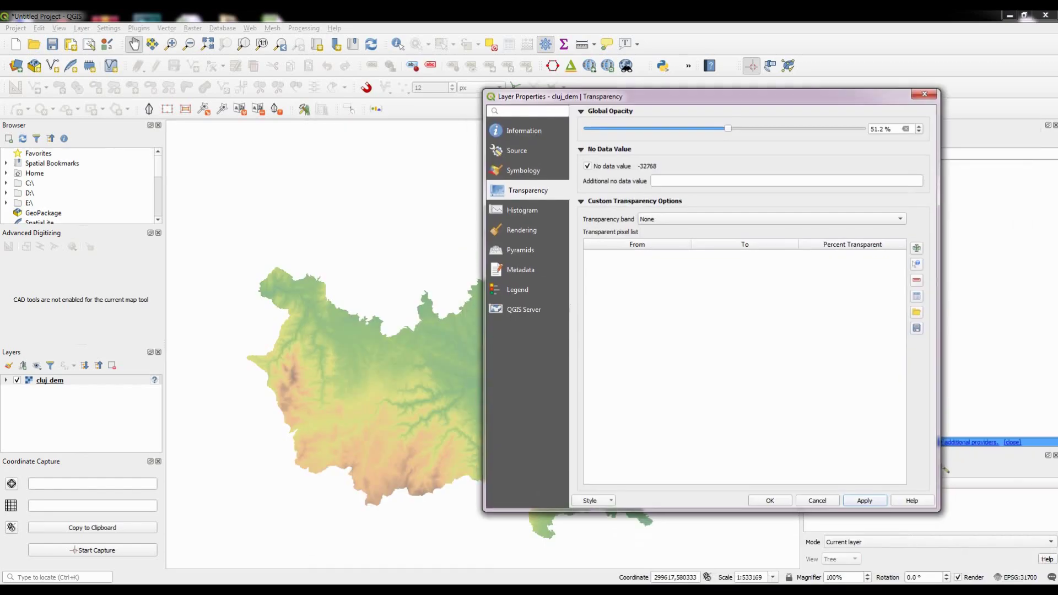
# Step: Set the global opacity of cluj_dem to 100%
pyautogui.moveTo(891, 131); pyautogui.dragTo(870, 131)
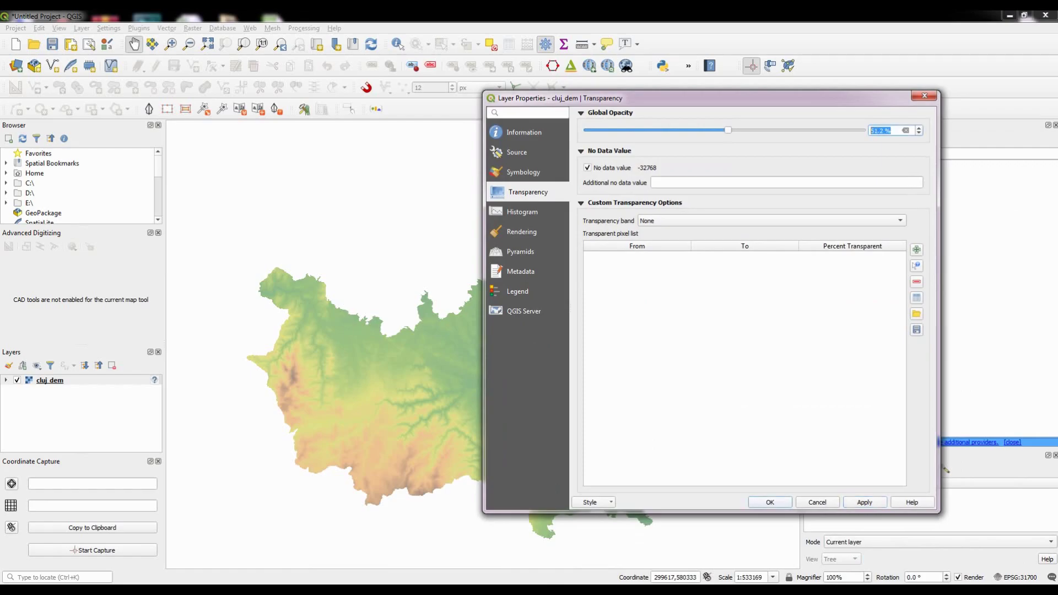
pyautogui.write('100')
pyautogui.press('Return')
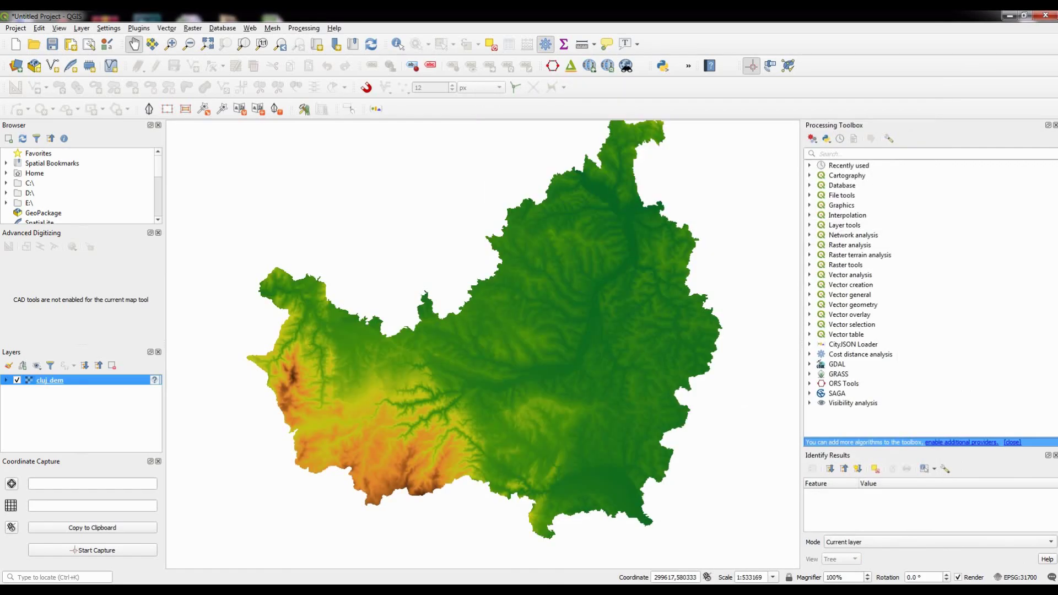
# Step: Set the render type of cluj_dem to Hillshade in its symbology and apply it
pyautogui.rightClick(95, 381)
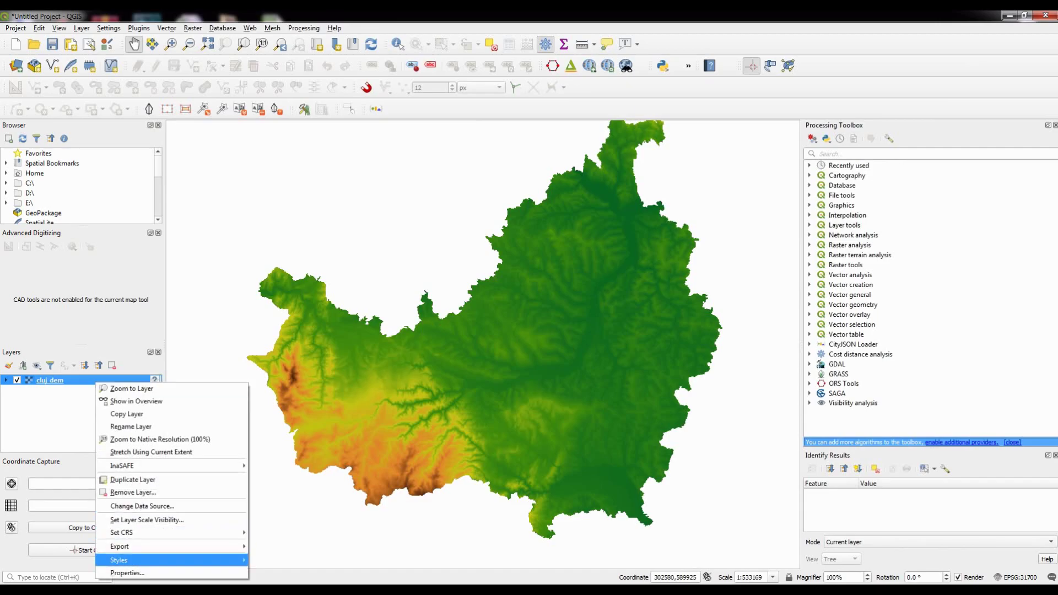
pyautogui.click(132, 573)
pyautogui.click(524, 172)
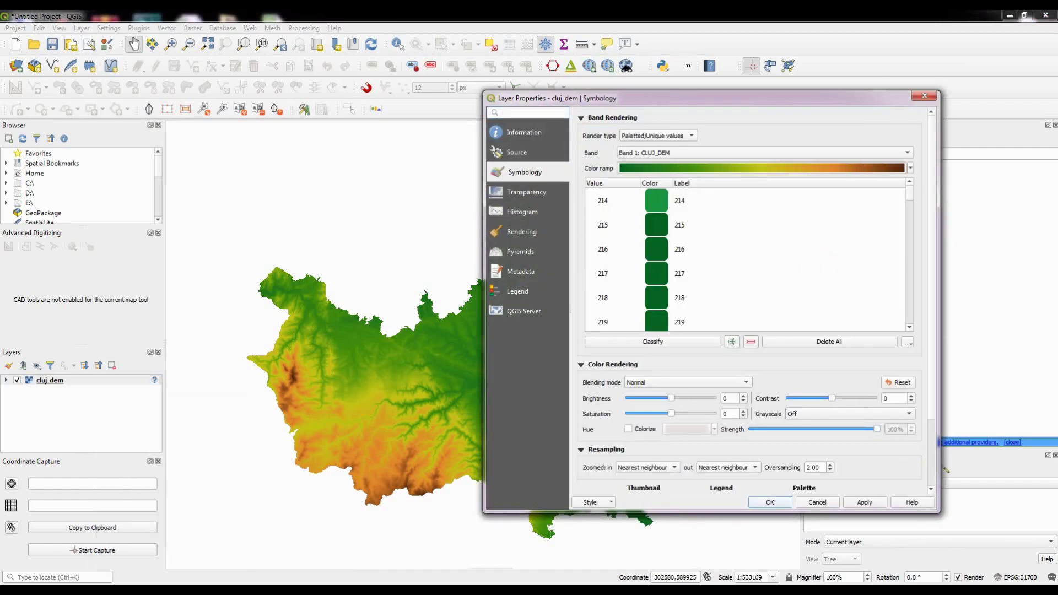
pyautogui.click(658, 135)
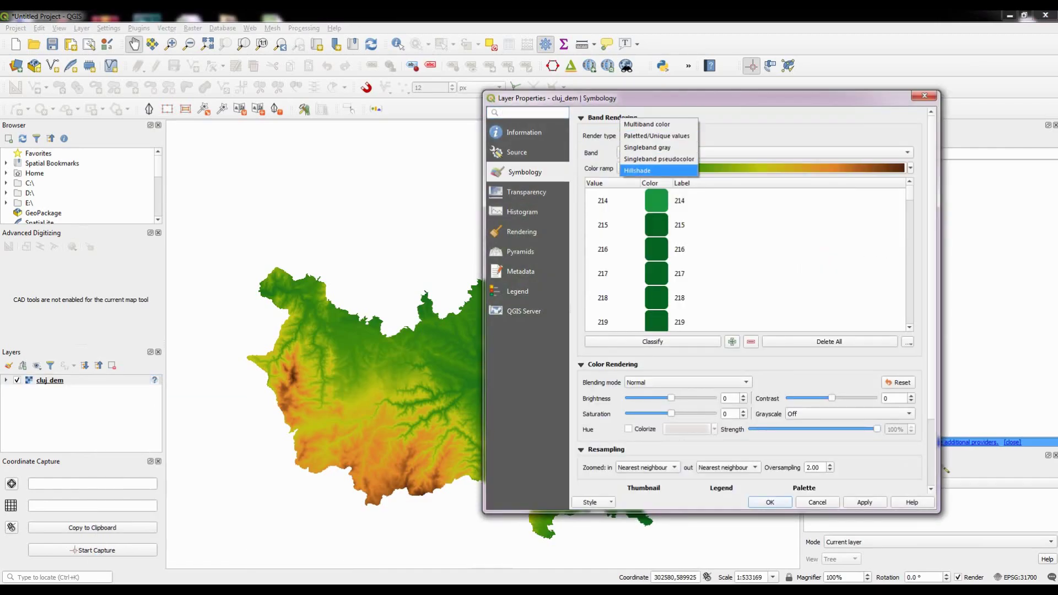
pyautogui.click(658, 171)
pyautogui.click(864, 502)
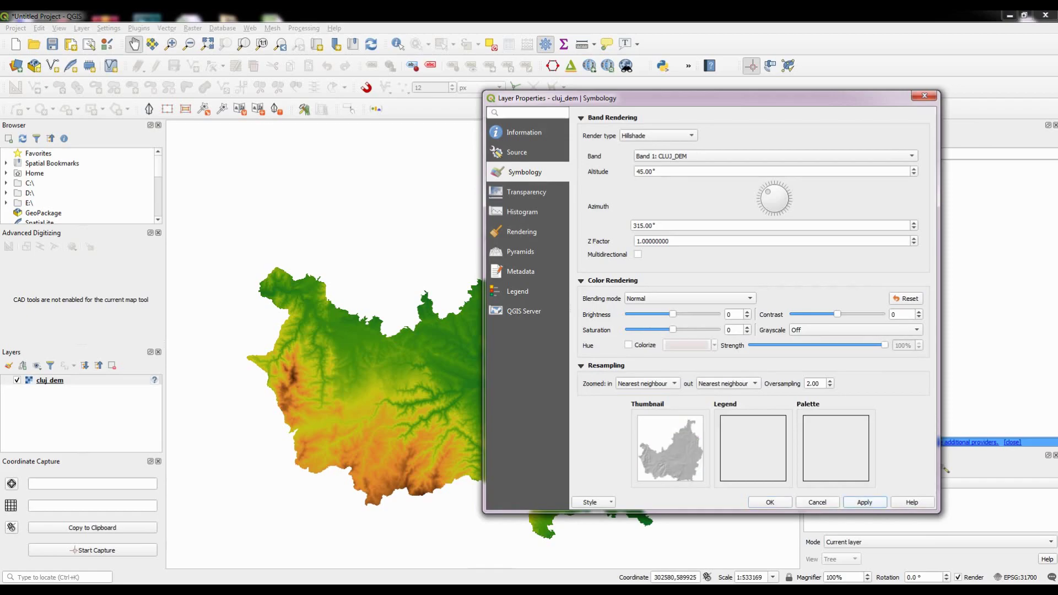
# Step: Set the hillshade altitude of cluj_dem to 70° and apply it, moving the properties dialog off the map
pyautogui.moveTo(710, 97); pyautogui.dragTo(776, 97)
pyautogui.moveTo(722, 170); pyautogui.dragTo(701, 171)
pyautogui.write('70')
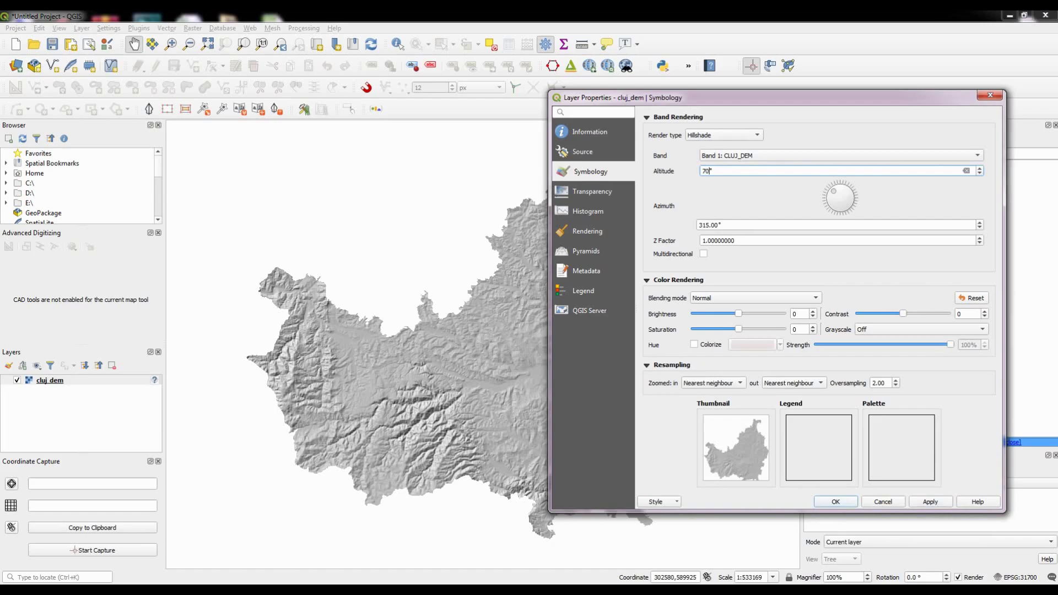
pyautogui.click(930, 501)
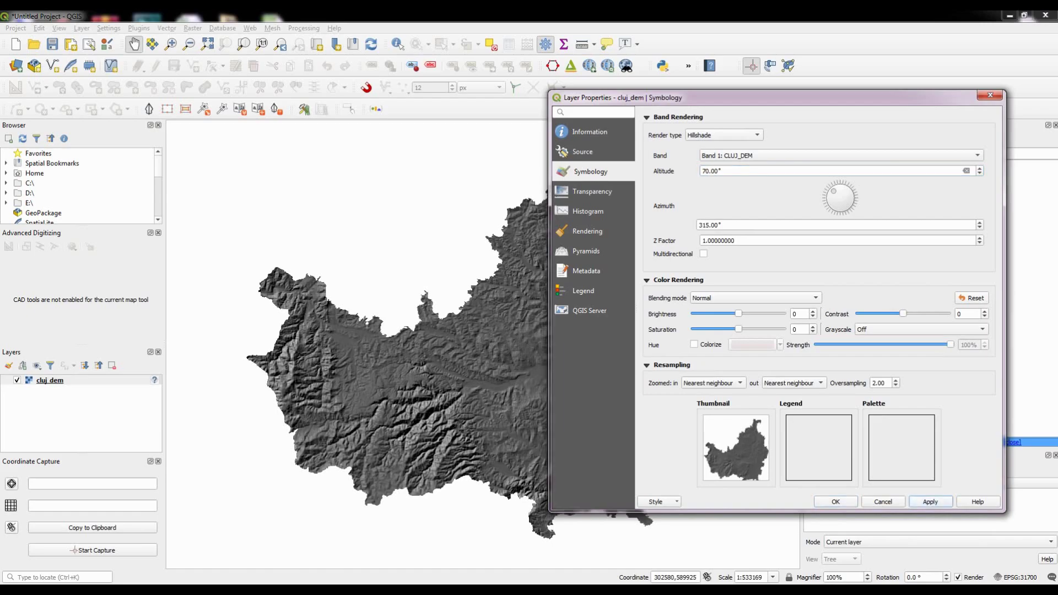
# Step: Try several hillshade azimuths on cluj_dem, including 307°, applying each and finishing at 103°
pyautogui.moveTo(833, 192); pyautogui.dragTo(831, 201)
pyautogui.click(930, 501)
pyautogui.moveTo(833, 203); pyautogui.dragTo(831, 193)
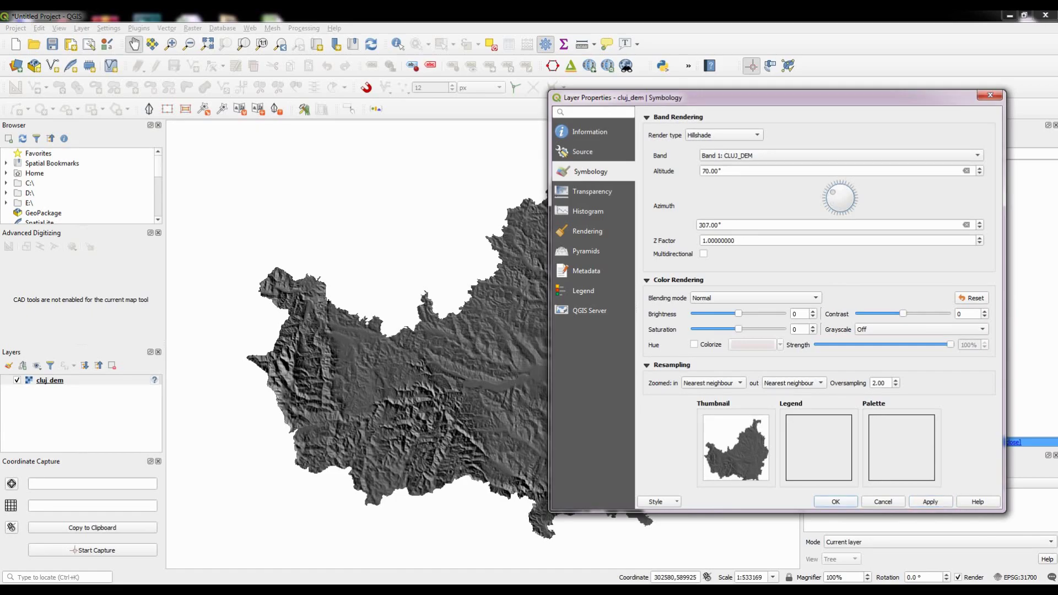
pyautogui.click(930, 502)
pyautogui.moveTo(833, 192); pyautogui.dragTo(849, 200)
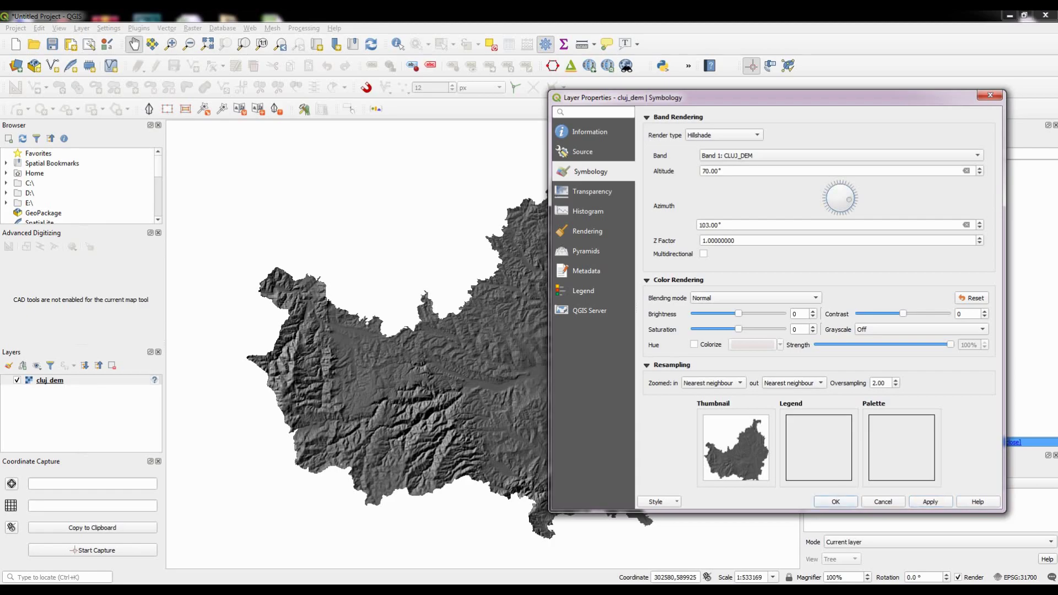
pyautogui.click(930, 502)
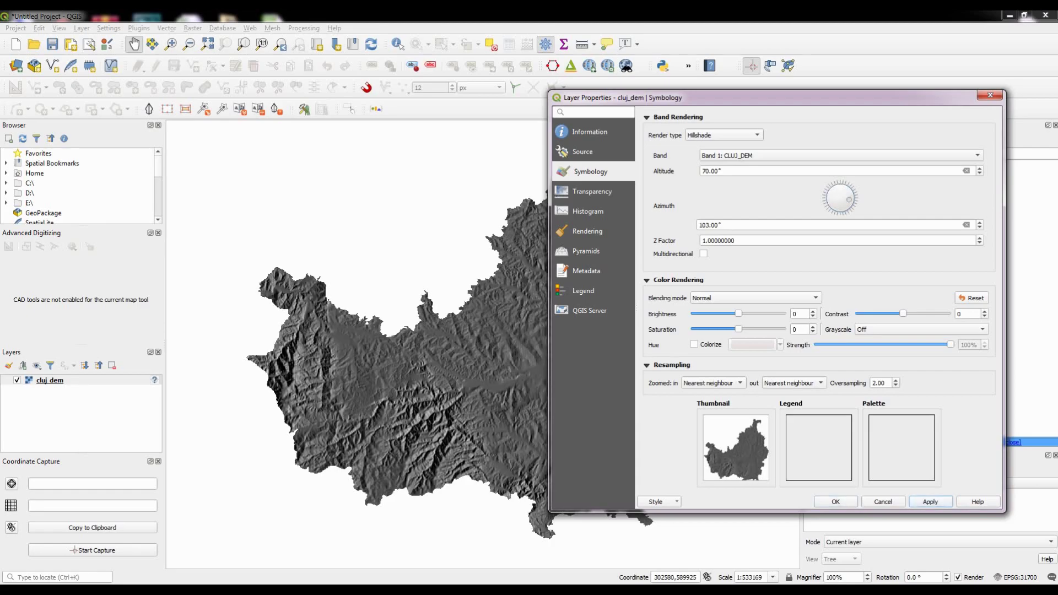
# Step: Raise the hillshade Z factor of cluj_dem to 6, apply it, and set it to 10 and accept the properties
pyautogui.click(979, 238)
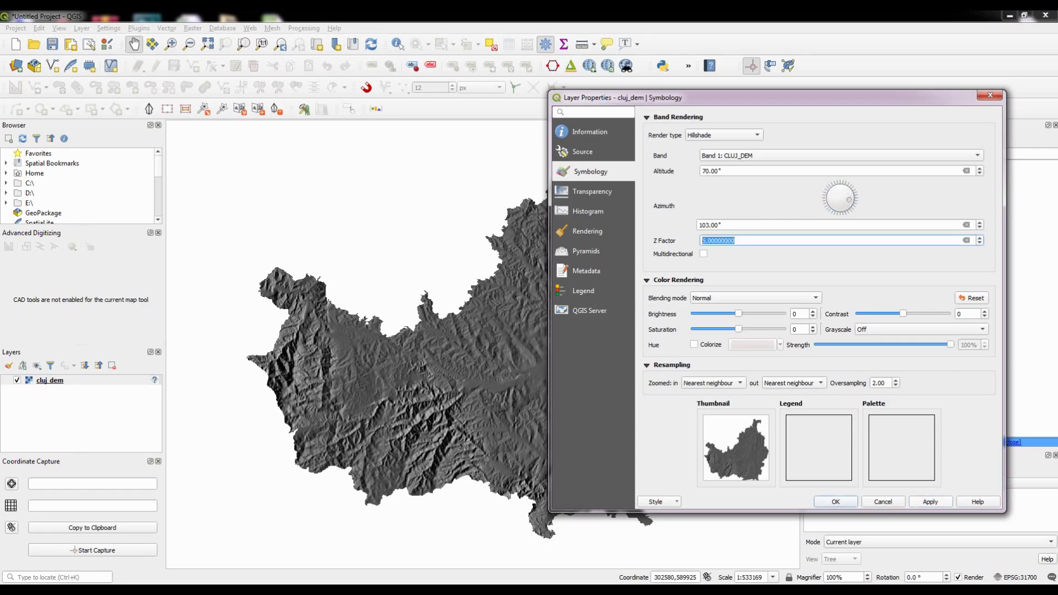
pyautogui.click(930, 502)
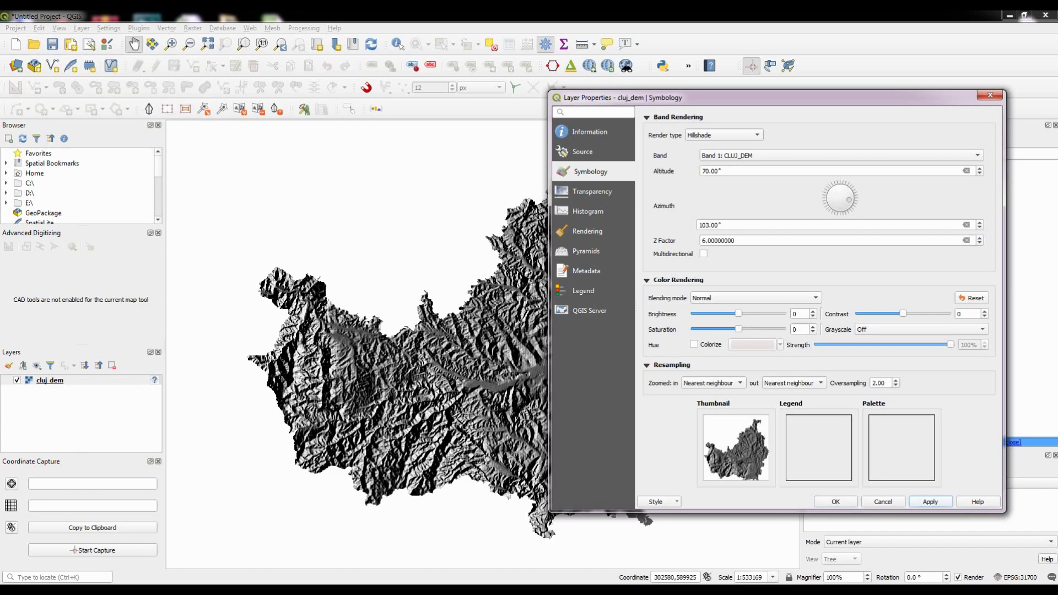
pyautogui.scroll(-1, 832, 240)
pyautogui.write('10')
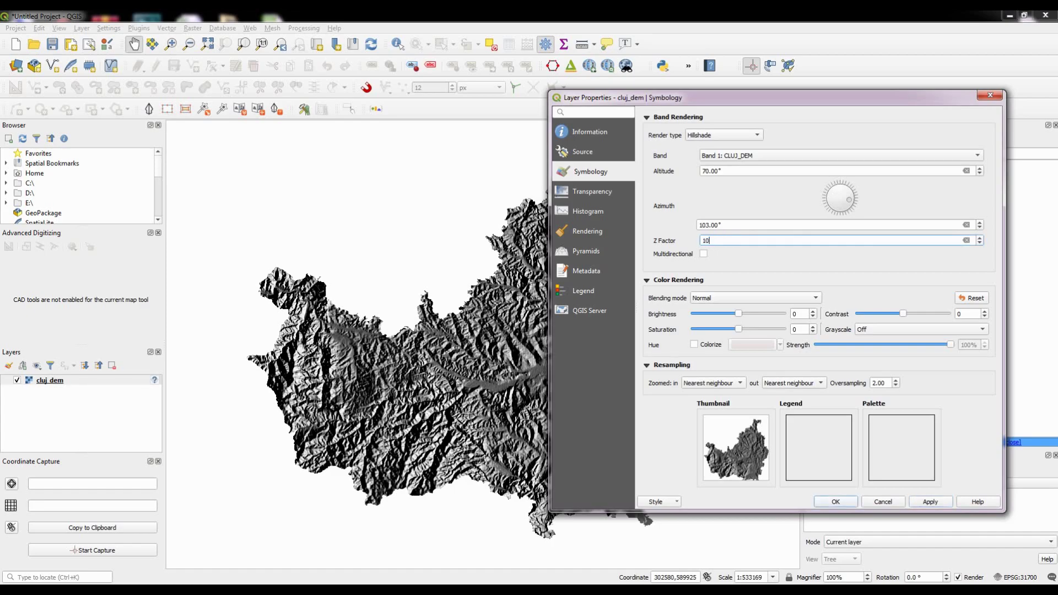
pyautogui.click(930, 501)
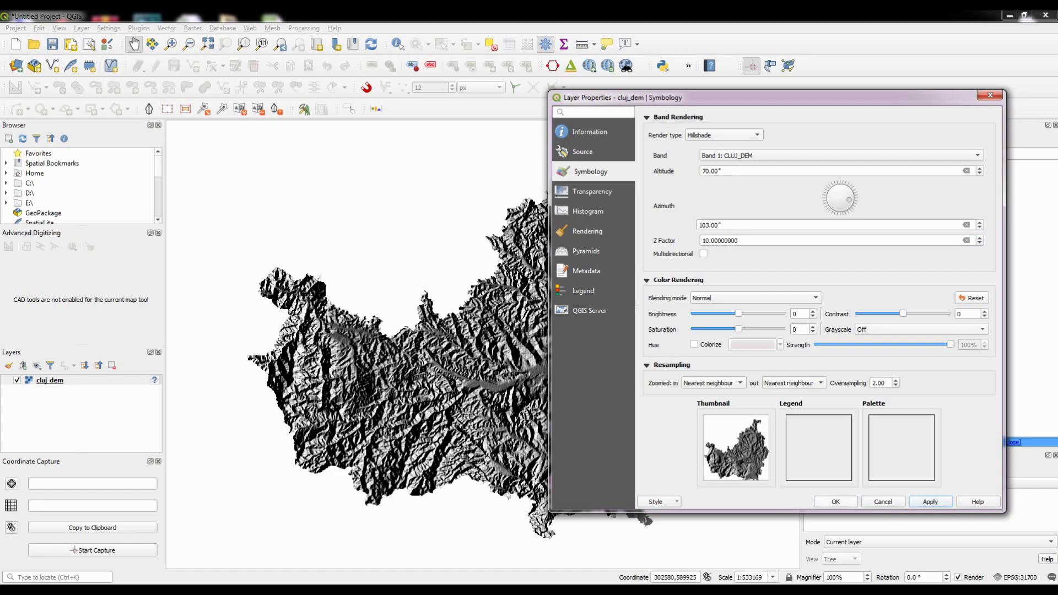
pyautogui.click(835, 502)
# Step: Examine the hillshaded relief of cluj_dem across the whole county and at closer scales
pyautogui.moveTo(548, 424); pyautogui.dragTo(569, 409)
pyautogui.scroll(3, 569, 408)
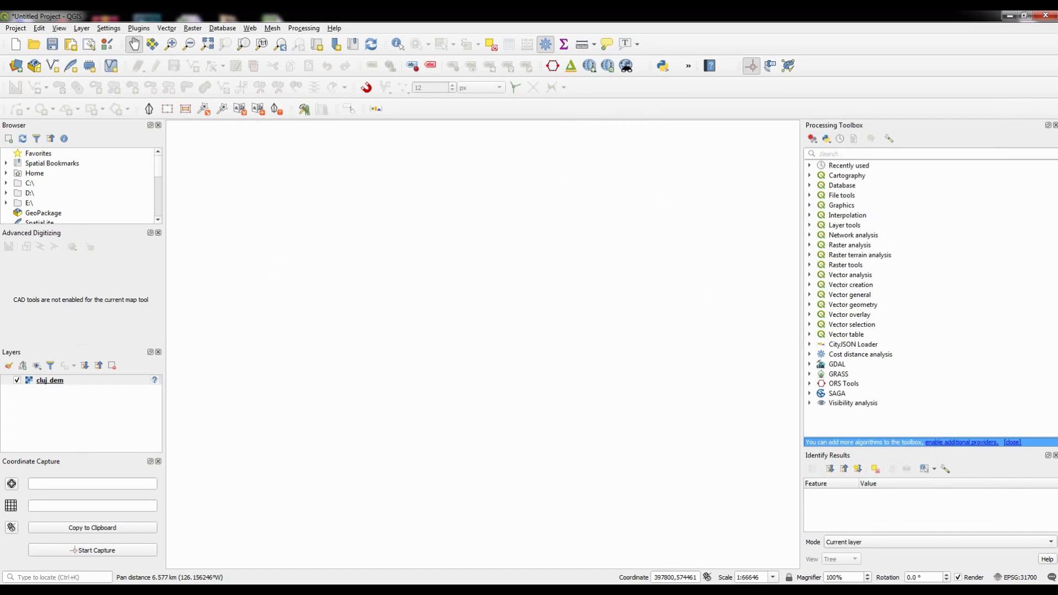
pyautogui.scroll(-4, 433, 317)
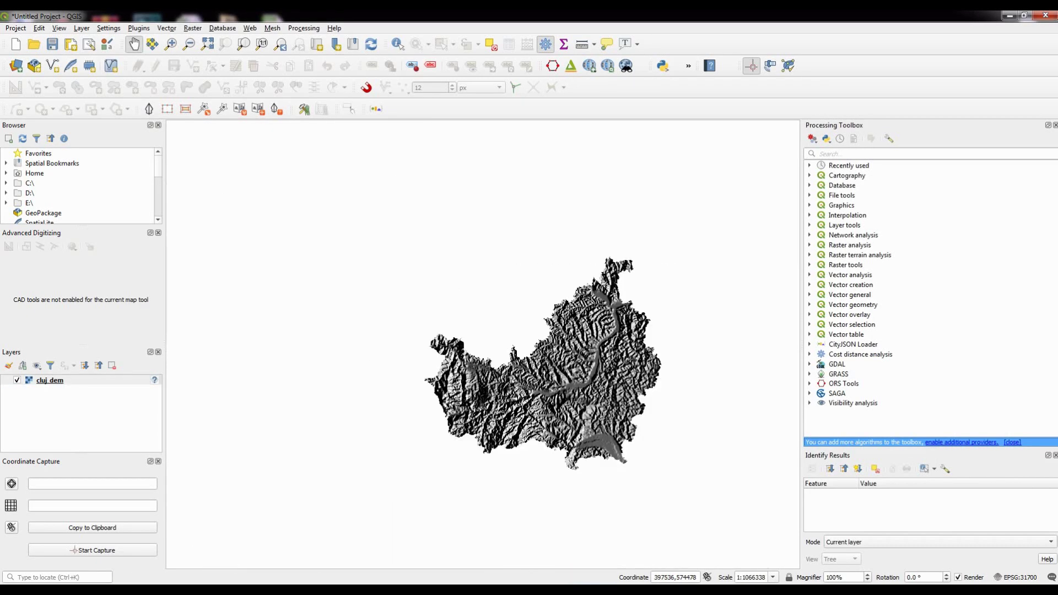
pyautogui.scroll(3, 573, 405)
pyautogui.scroll(-3, 573, 409)
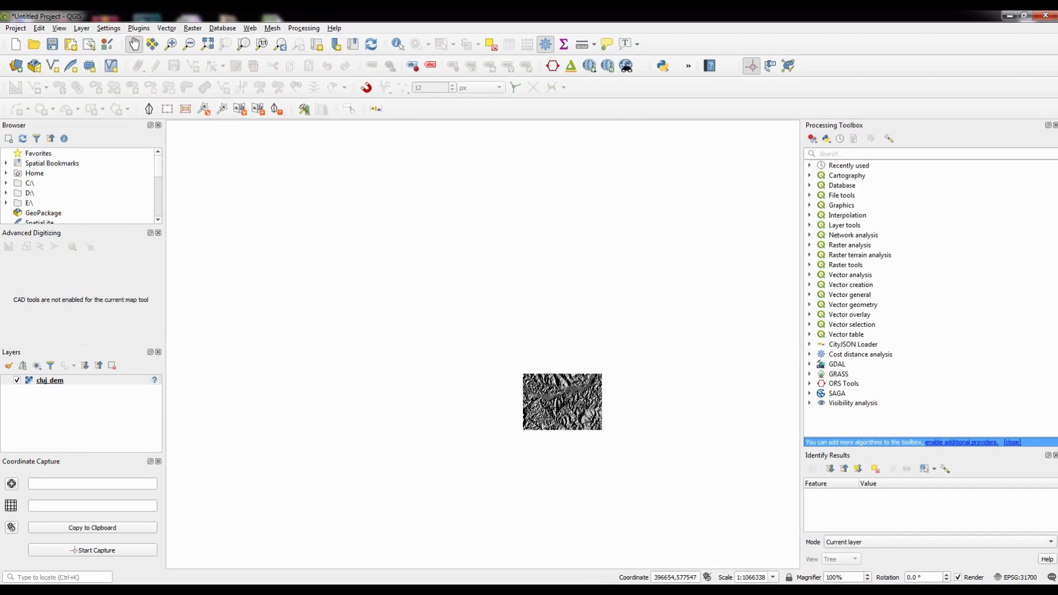
pyautogui.scroll(1, 613, 403)
pyautogui.moveTo(613, 403); pyautogui.dragTo(598, 418)
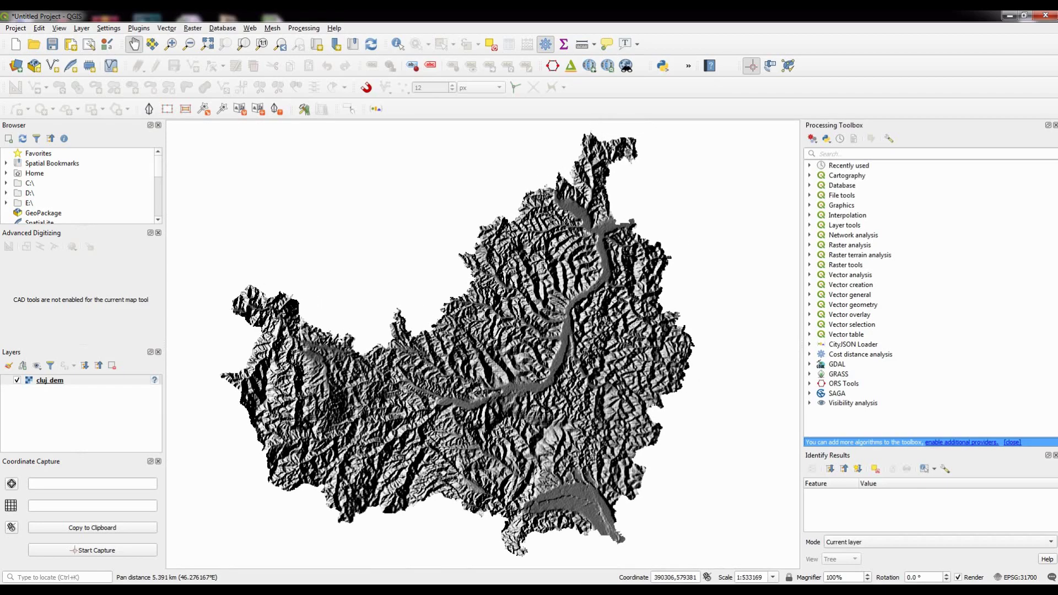
pyautogui.click(49, 380)
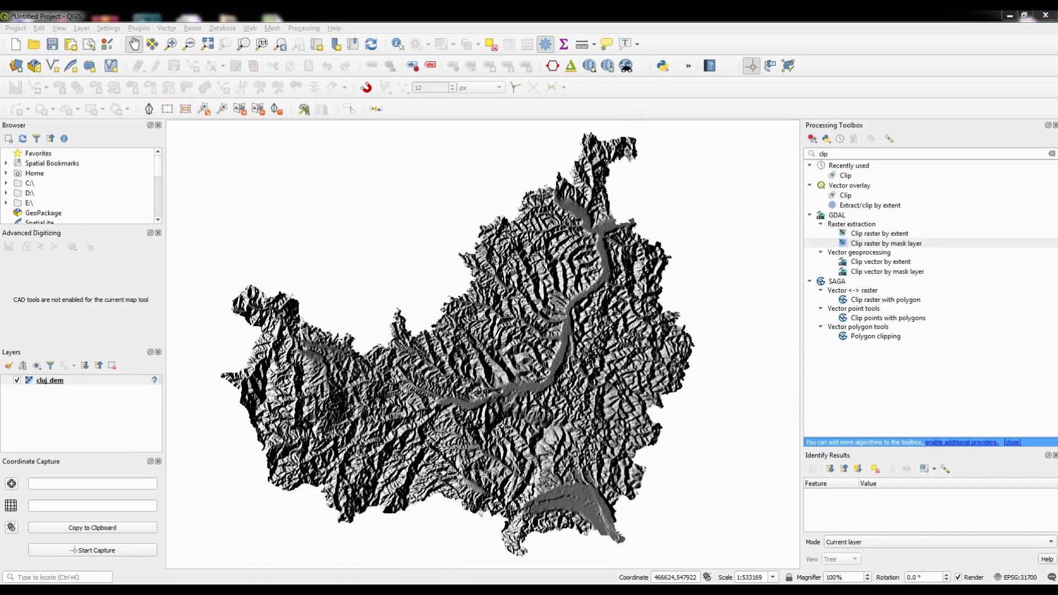
pyautogui.moveTo(425, 288); pyautogui.dragTo(473, 301)
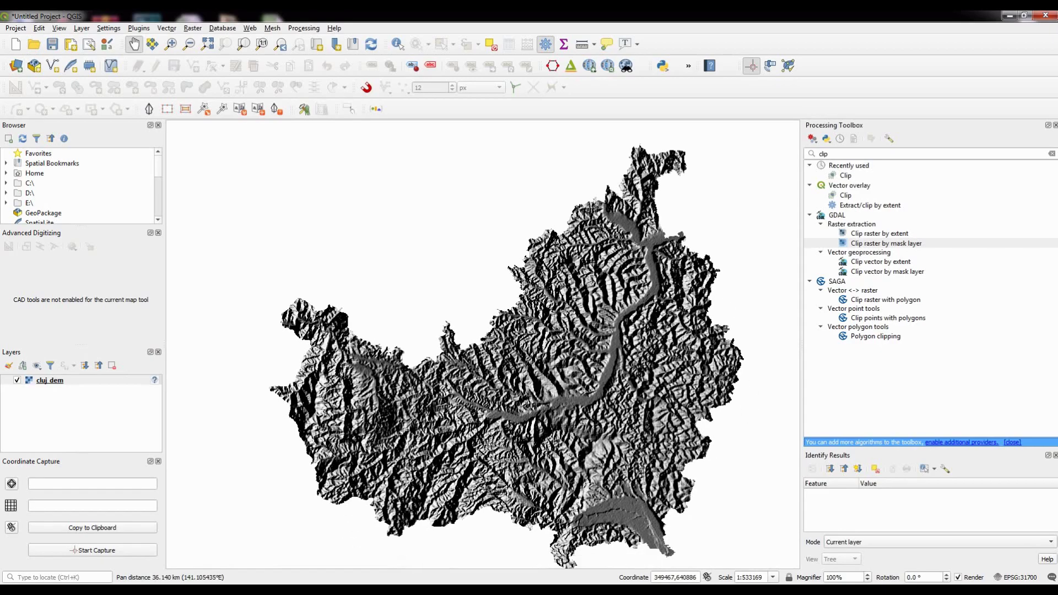
# Step: Add the vector dataset Cluj_SHP.shp to the project over cluj_dem
pyautogui.click(16, 66)
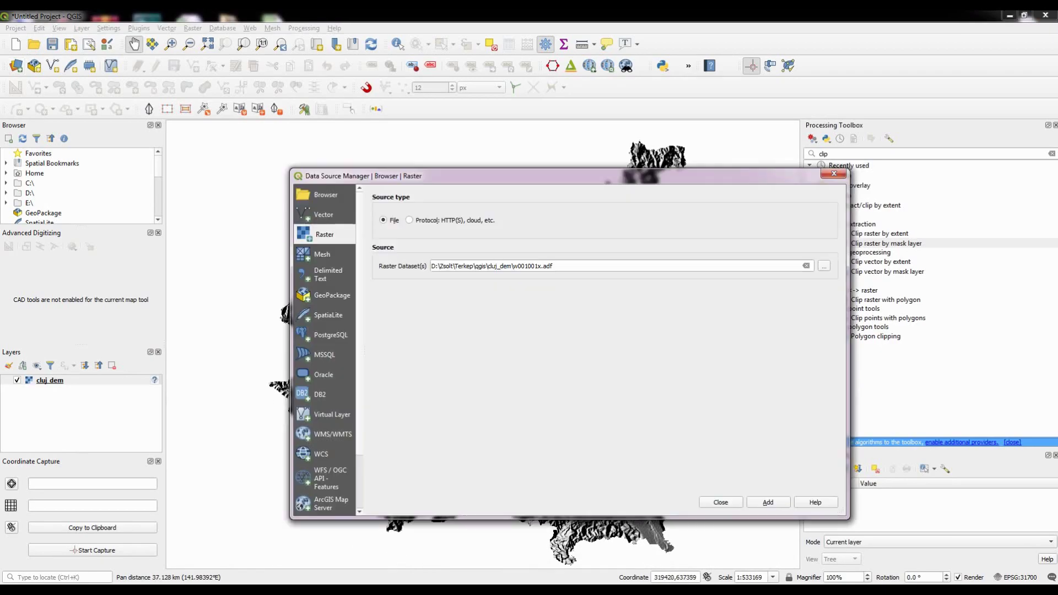
pyautogui.click(324, 215)
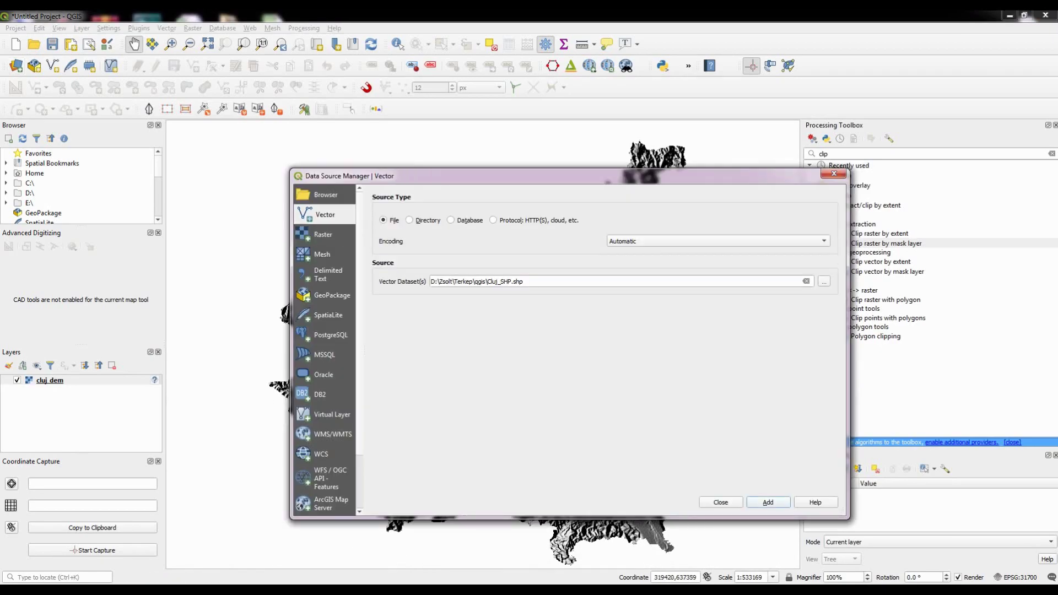
pyautogui.click(768, 502)
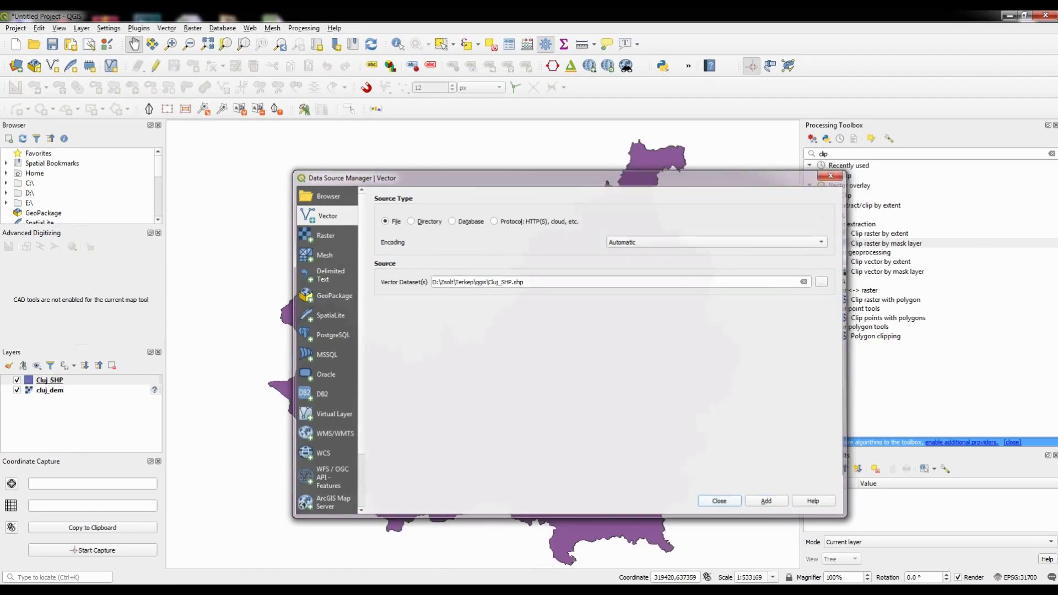
pyautogui.click(720, 502)
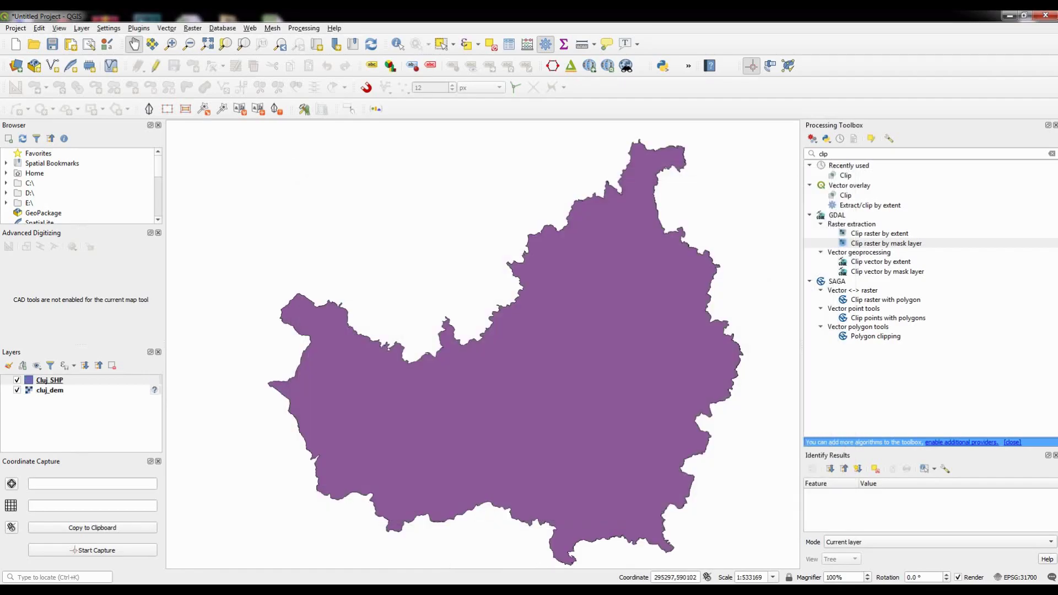
# Step: Remove the Cluj_SHP layer from the project
pyautogui.rightClick(49, 380)
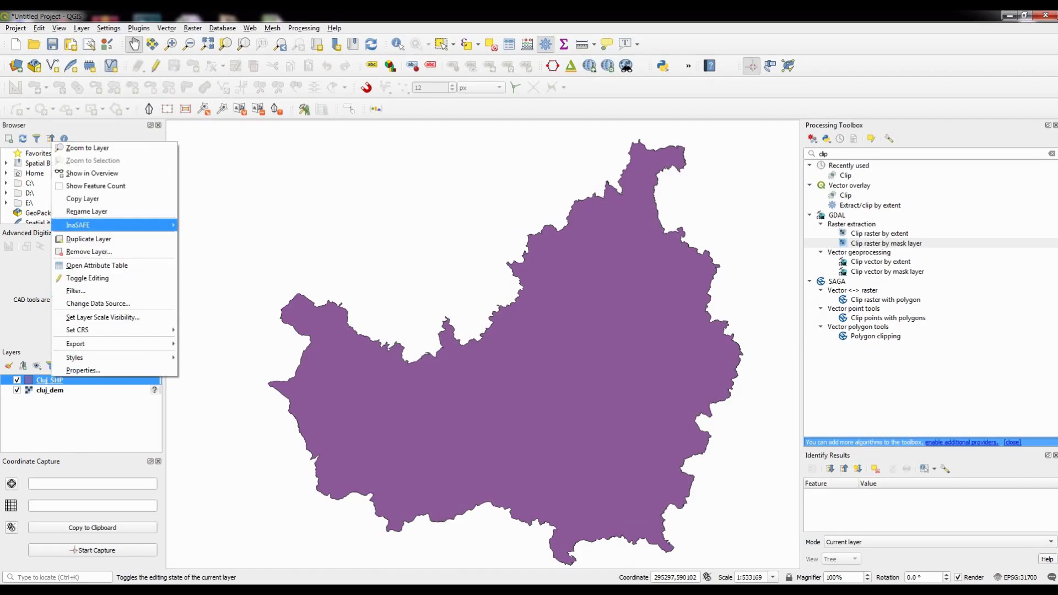
pyautogui.click(89, 251)
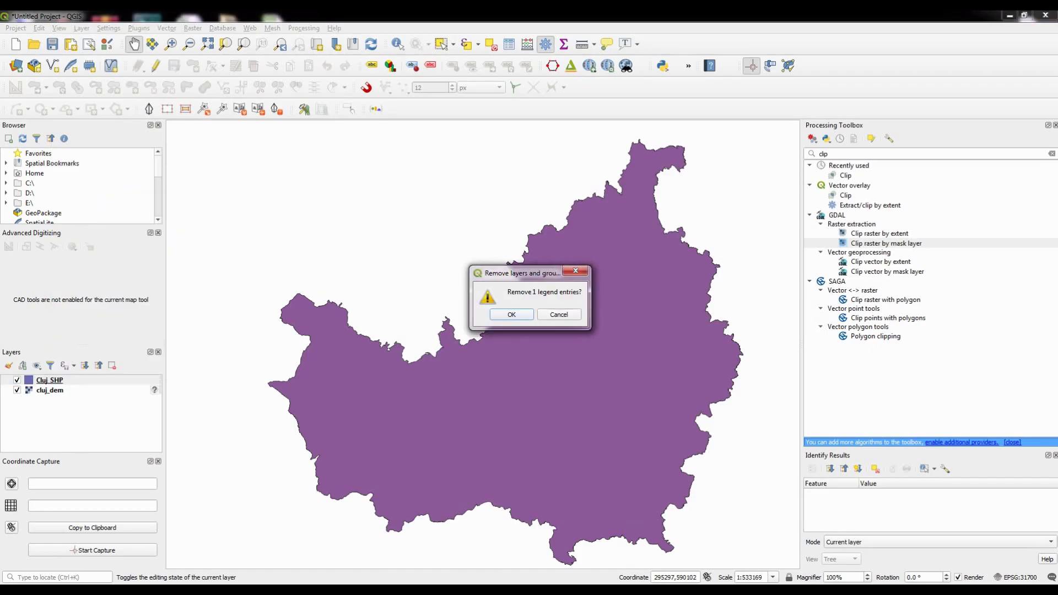
pyautogui.click(511, 314)
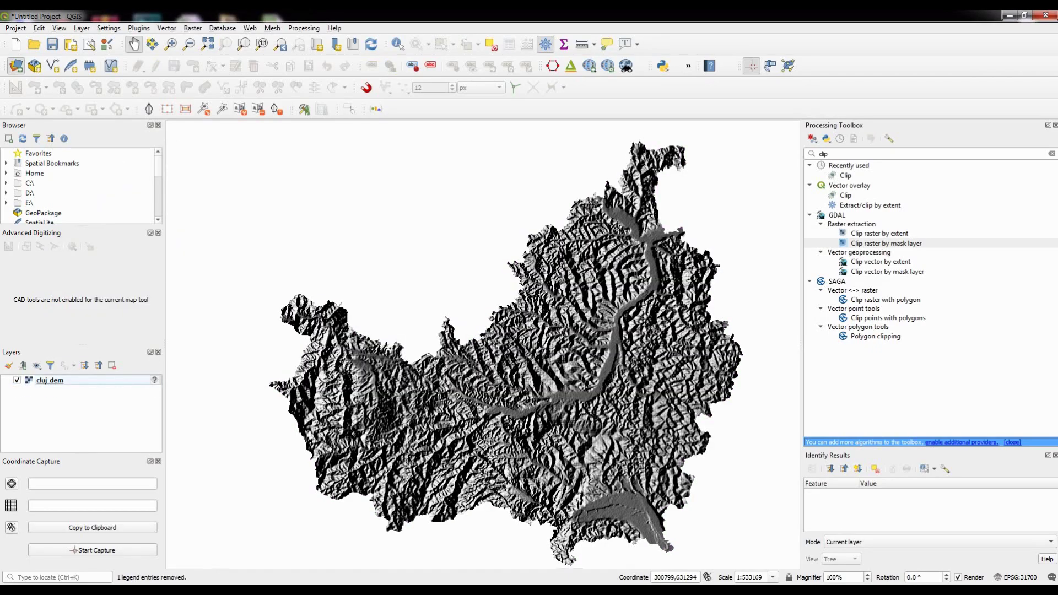
# Step: Browse for a raster dataset in the romania_clip folder under Terkep, ro, RomaniaDigitala and SRTM_clip
pyautogui.click(15, 66)
pyautogui.click(324, 234)
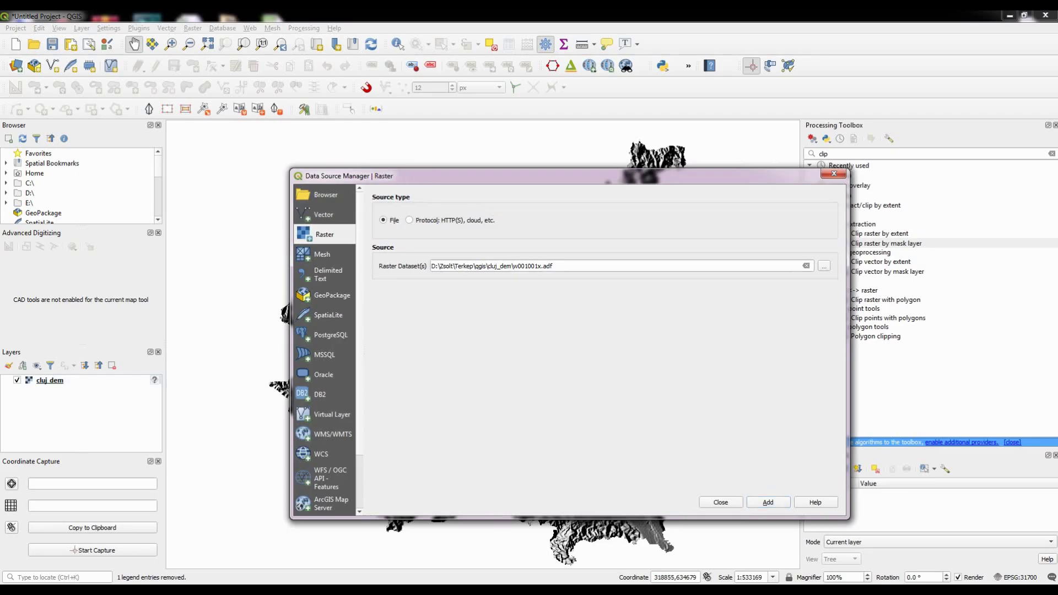
pyautogui.click(824, 267)
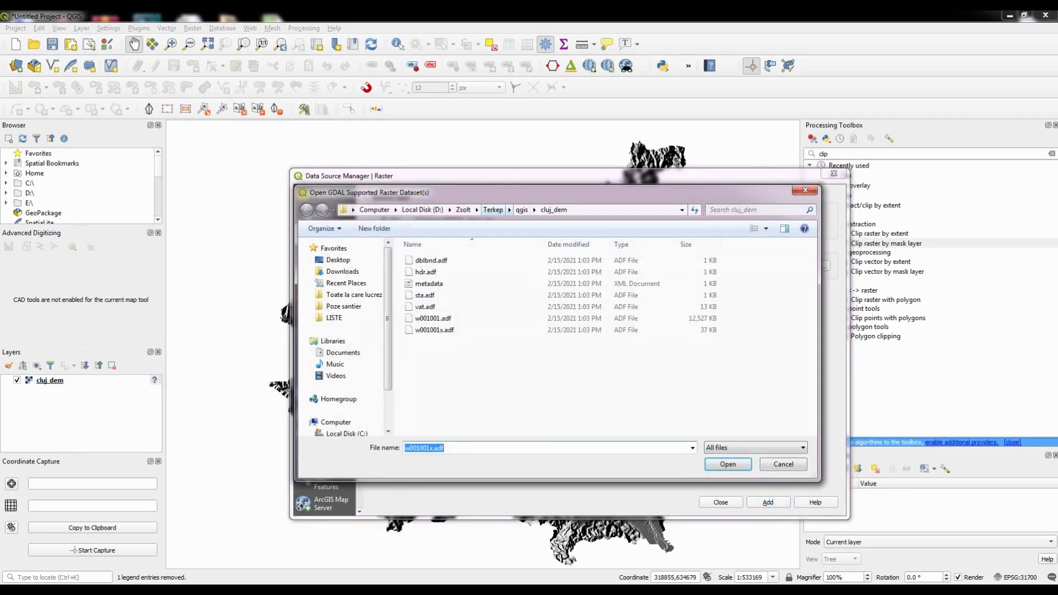
pyautogui.click(492, 209)
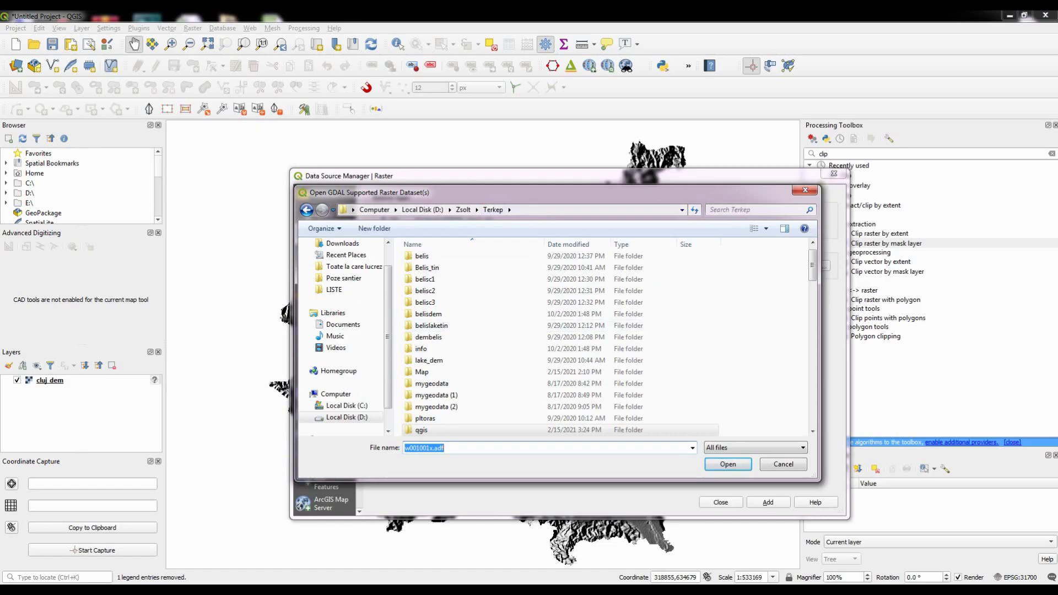
pyautogui.moveTo(811, 265); pyautogui.dragTo(811, 278)
pyautogui.doubleClick(487, 368)
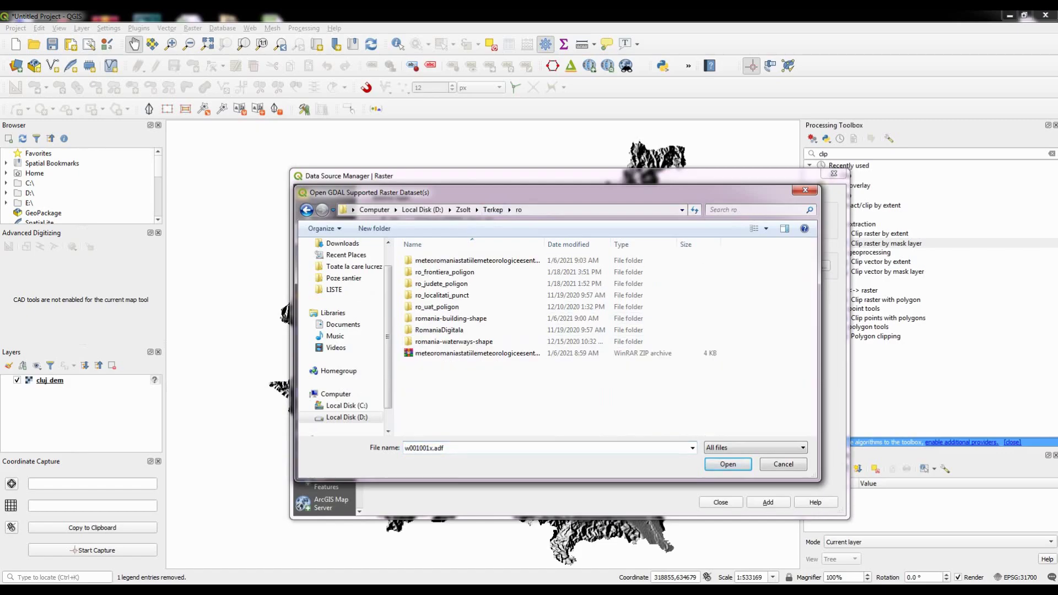
pyautogui.doubleClick(439, 329)
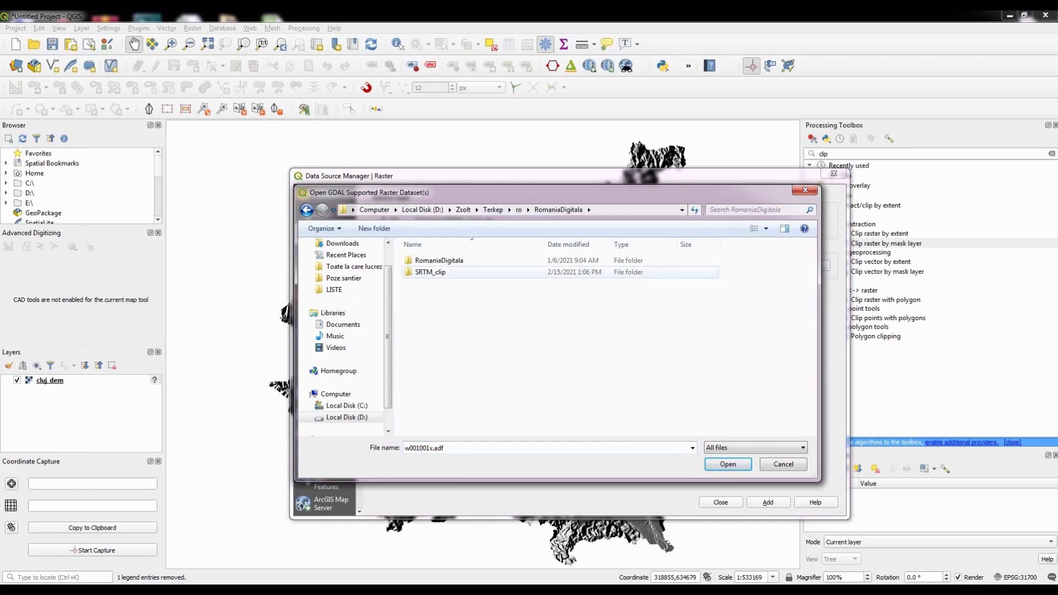
pyautogui.doubleClick(429, 272)
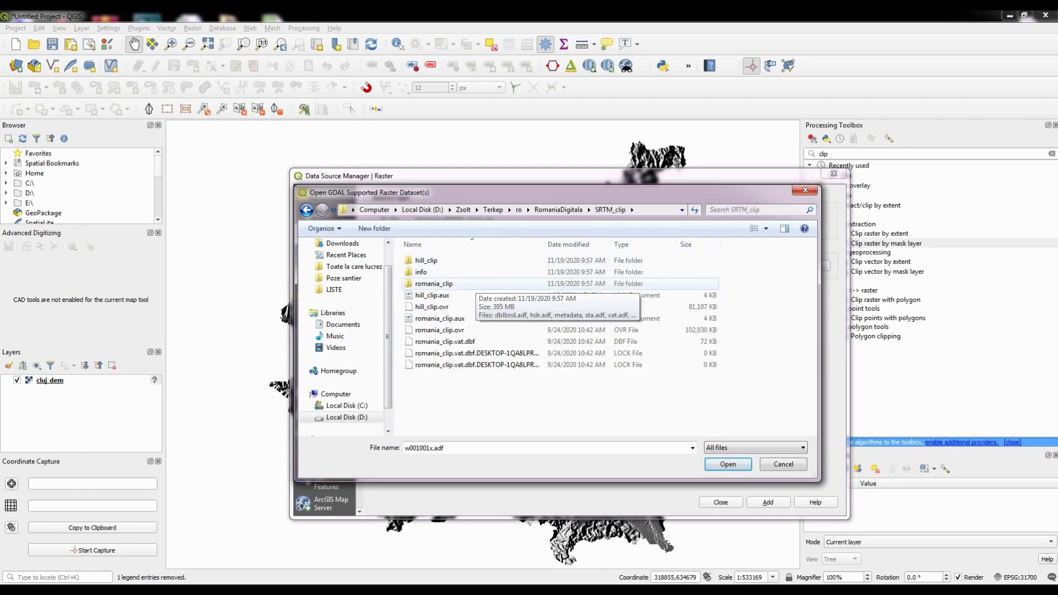
pyautogui.doubleClick(468, 283)
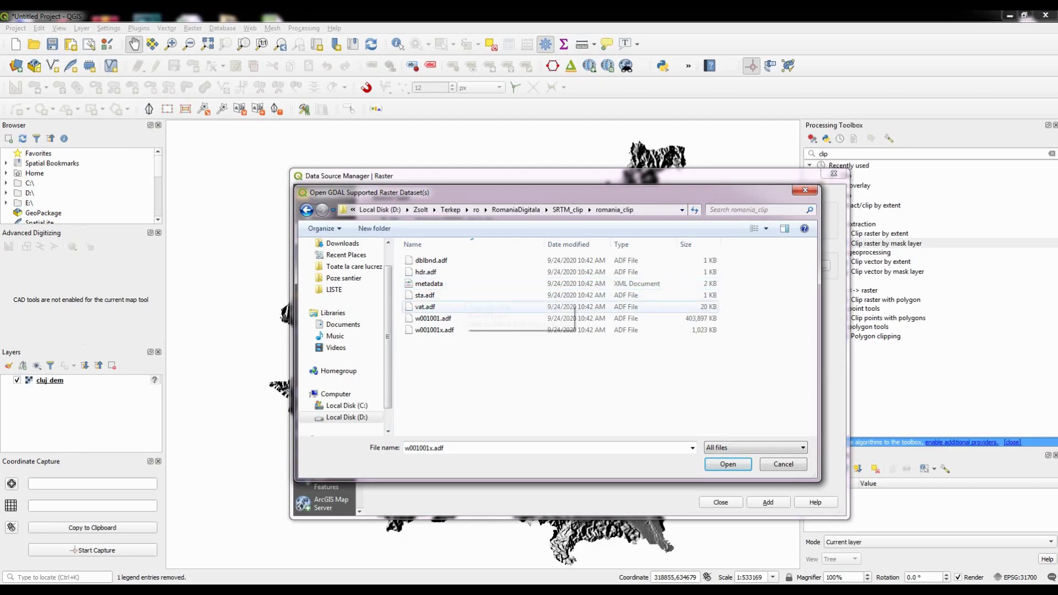
# Step: Add the raster file w001001x.adf from the romania_clip folder to the project and close the data source manager
pyautogui.click(467, 330)
pyautogui.press('Return')
pyautogui.press('Return')
pyautogui.press('Escape')
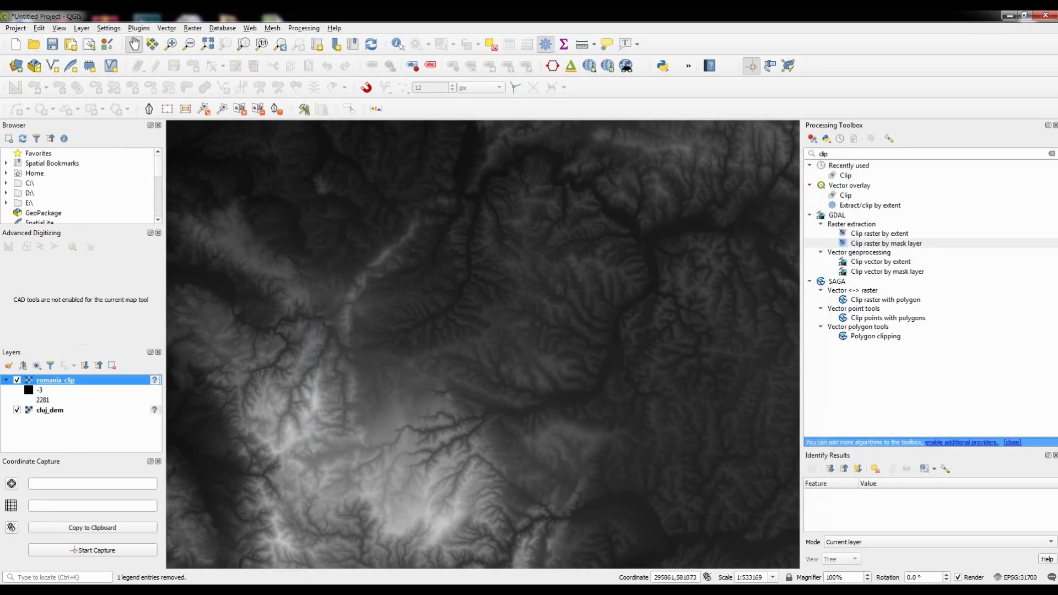
# Step: Remove the cluj_dem layer from the project, leaving the Romania elevation raster
pyautogui.rightClick(54, 411)
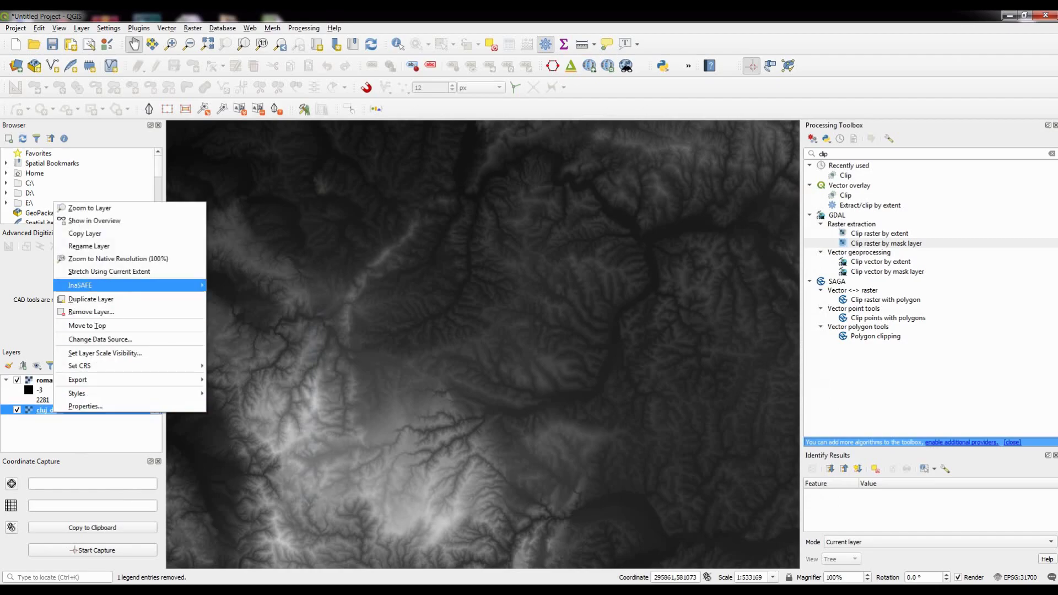
pyautogui.click(91, 312)
pyautogui.press('Return')
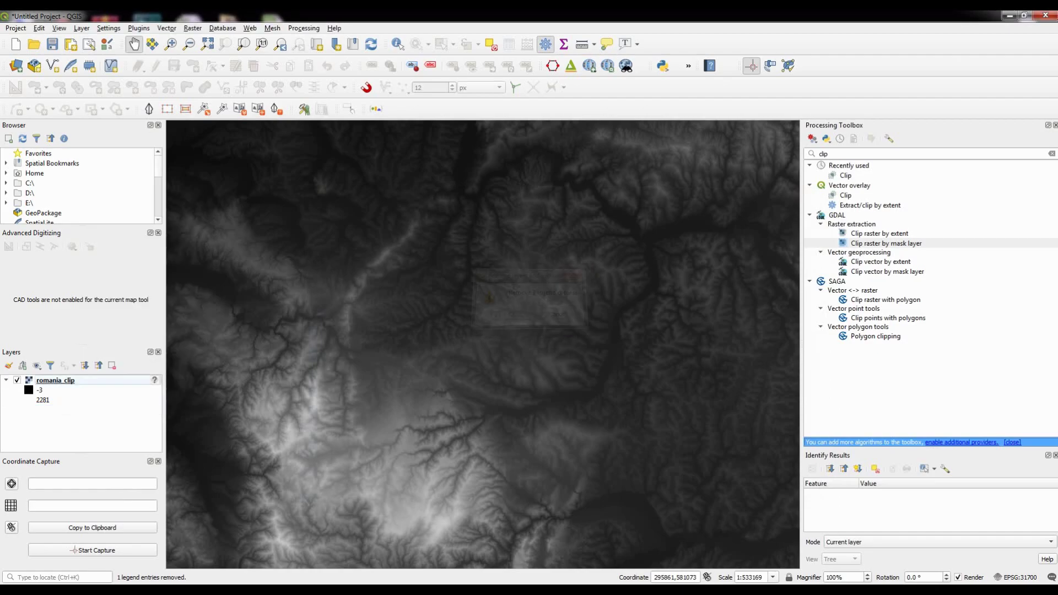
pyautogui.scroll(-3, 524, 376)
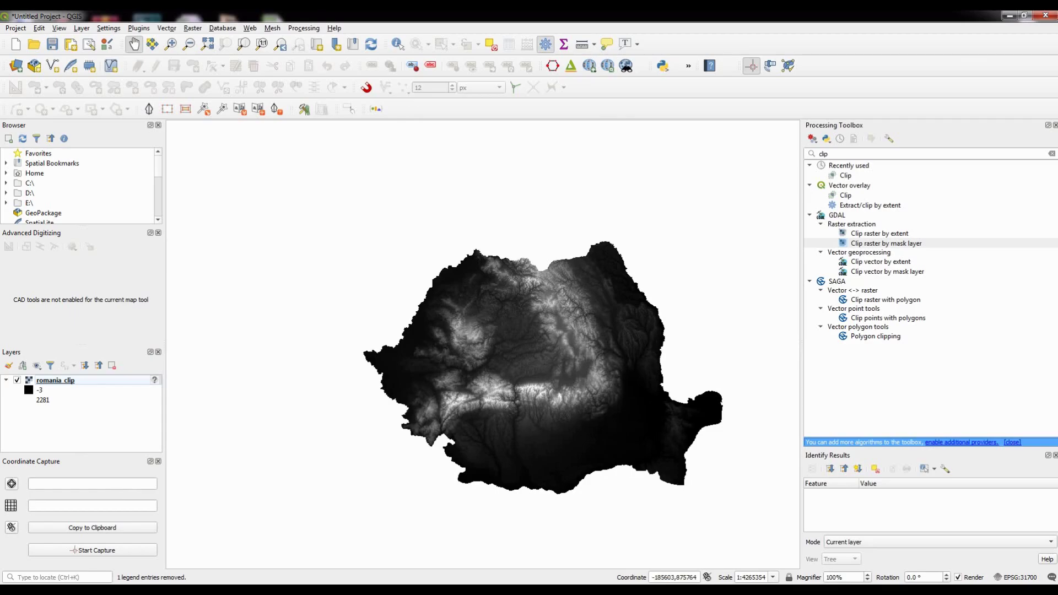
# Step: Add the Cluj_SHP vector dataset to the project above the romania_clip raster
pyautogui.click(17, 67)
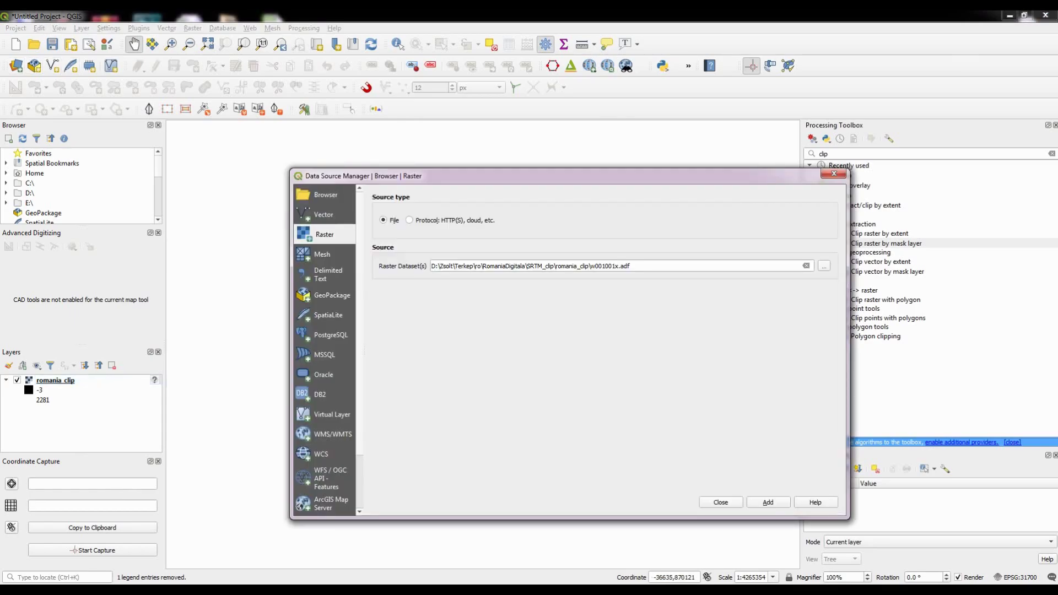
pyautogui.click(324, 215)
pyautogui.click(767, 501)
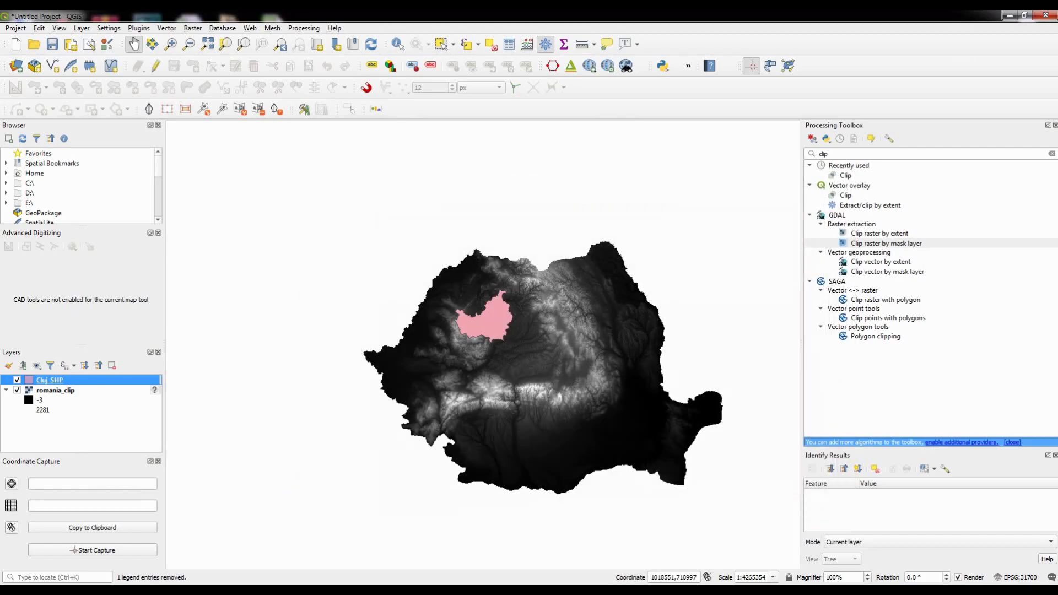
# Step: Clip the romania_clip raster by the Cluj_SHP mask layer into a temporary file, with EPSG:31700 - Dealul Piscului 1970/ Stereo 70 as source CRS
pyautogui.doubleClick(881, 243)
pyautogui.click(635, 175)
pyautogui.click(635, 175)
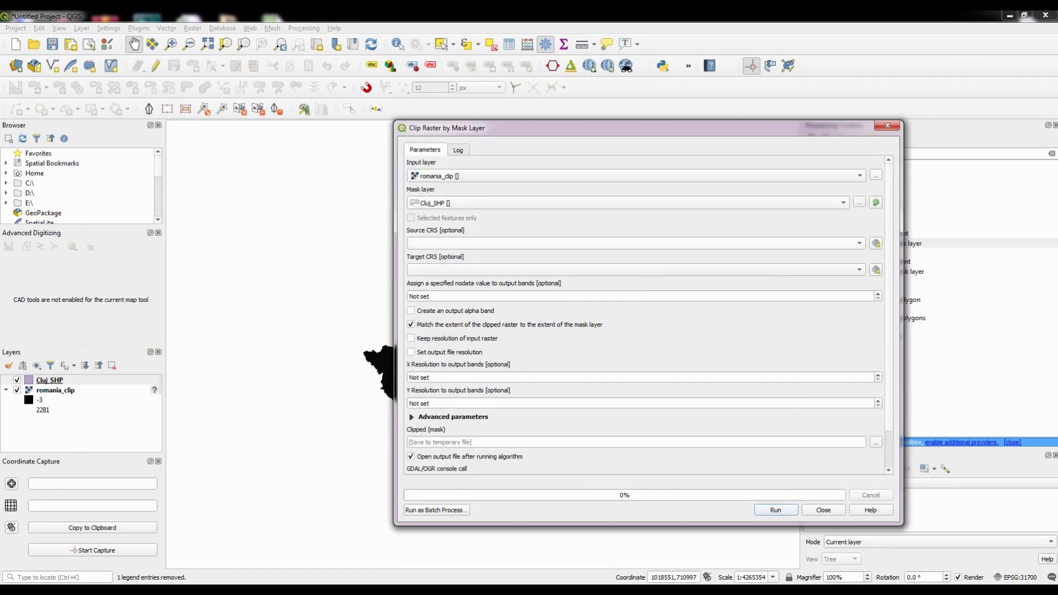
pyautogui.click(635, 243)
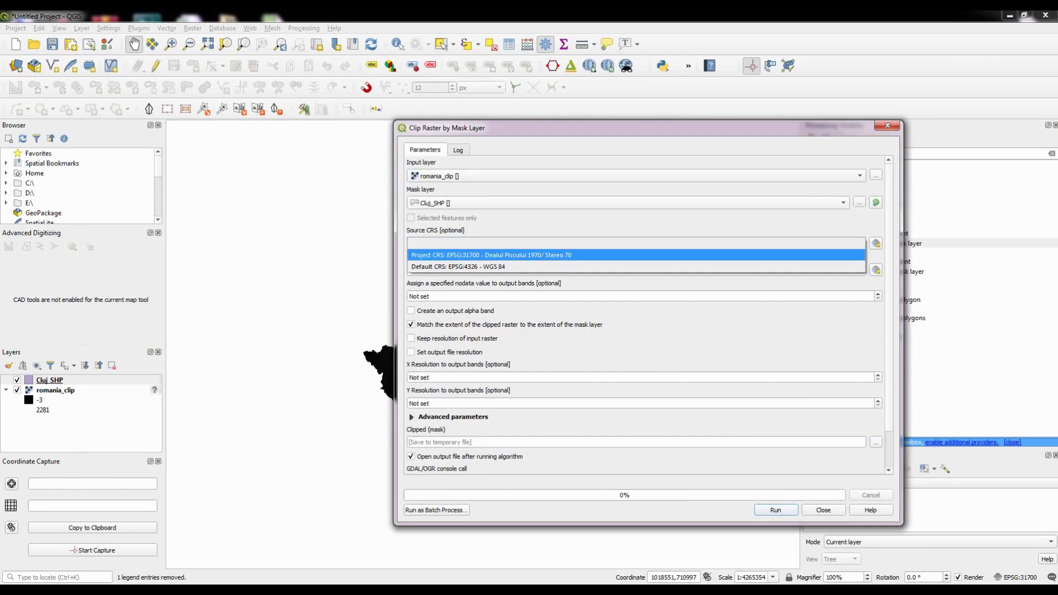
pyautogui.click(635, 256)
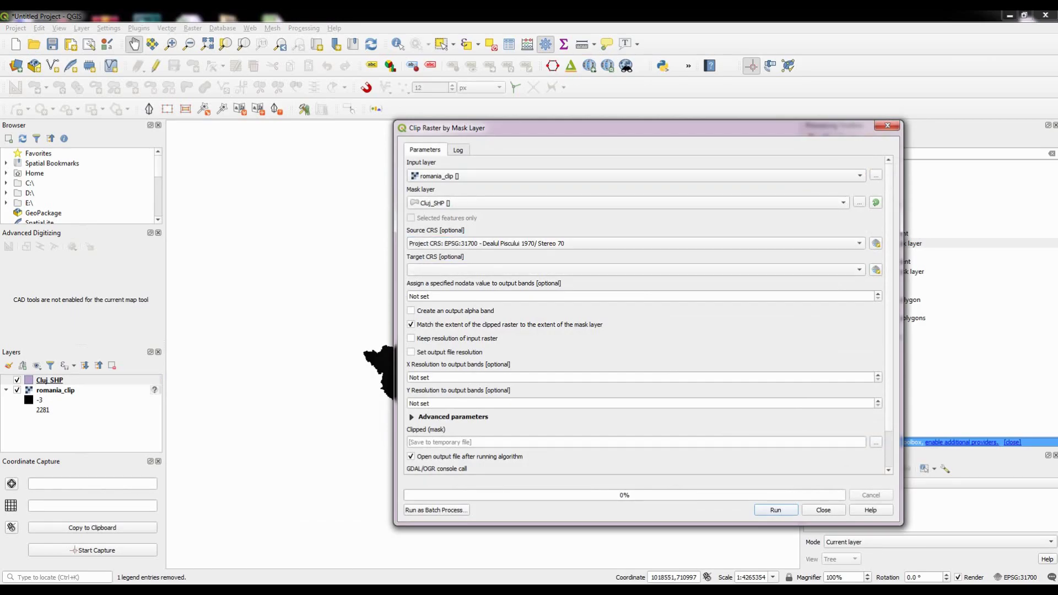
pyautogui.scroll(-2, 645, 314)
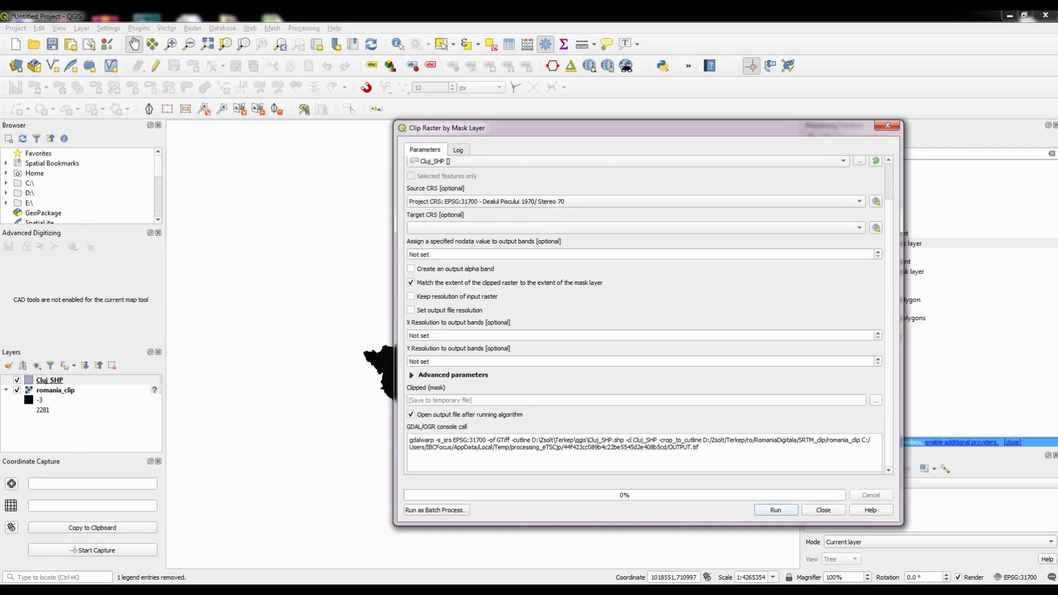
pyautogui.press('Return')
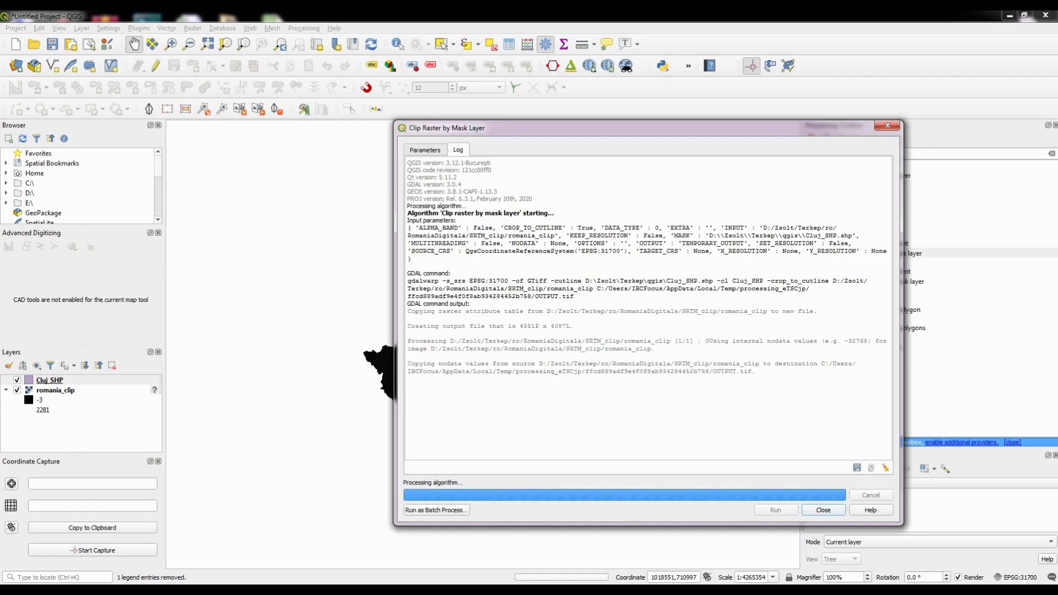
pyautogui.moveTo(551, 127); pyautogui.dragTo(606, 162)
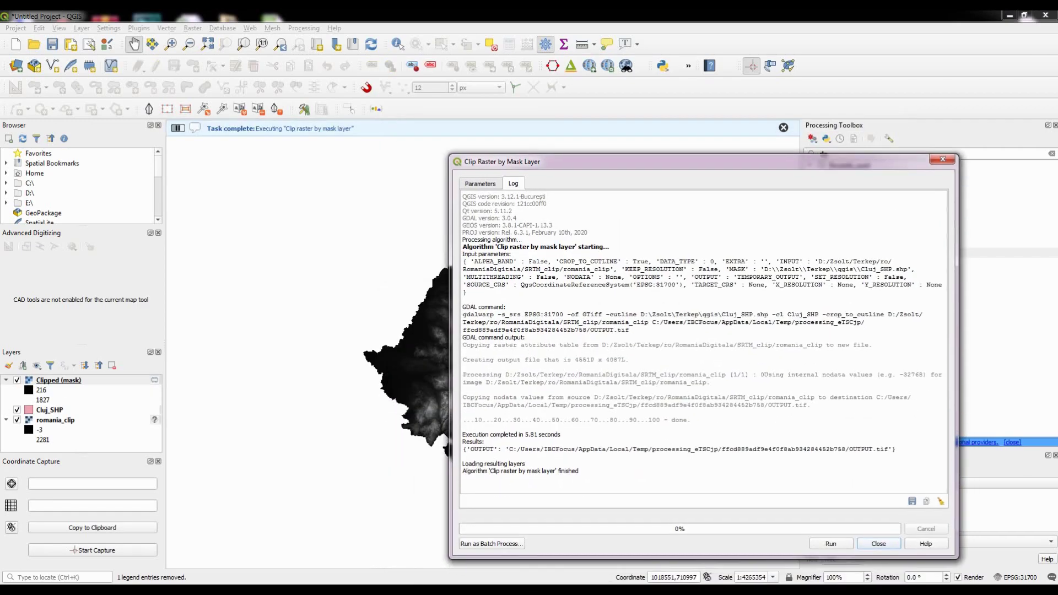
pyautogui.click(879, 544)
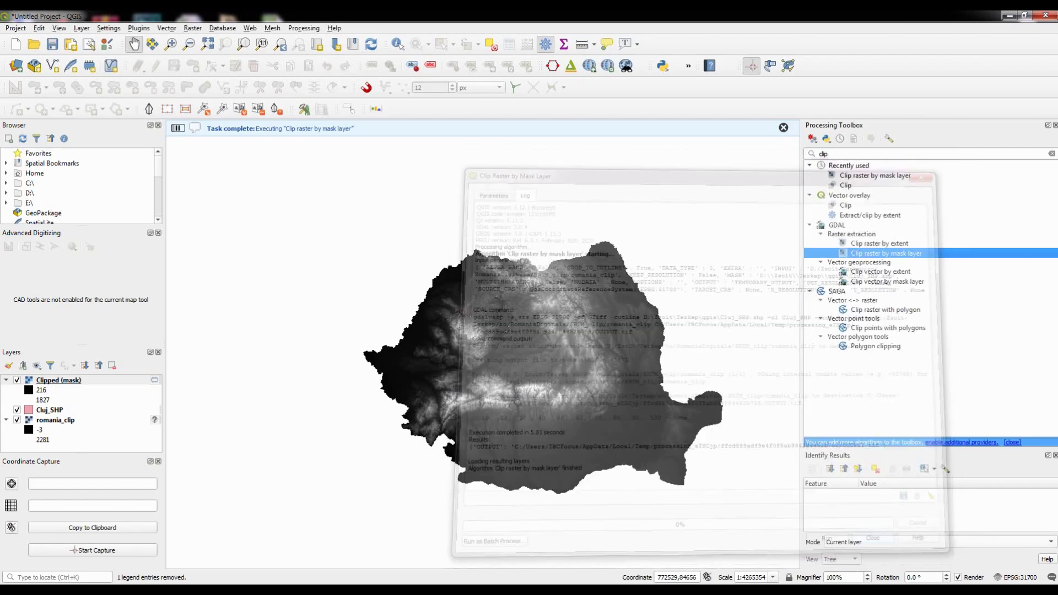
# Step: Hide the romania_clip layer so only the Cluj area shows, and inspect the clipped raster up close
pyautogui.scroll(1, 502, 333)
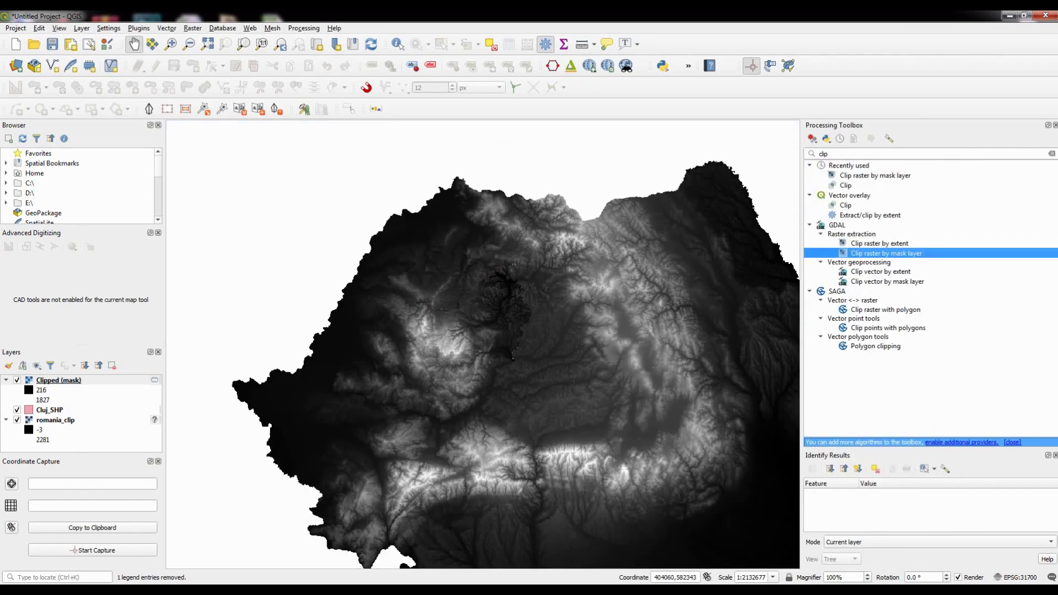
pyautogui.scroll(2, 502, 333)
pyautogui.scroll(-1, 502, 332)
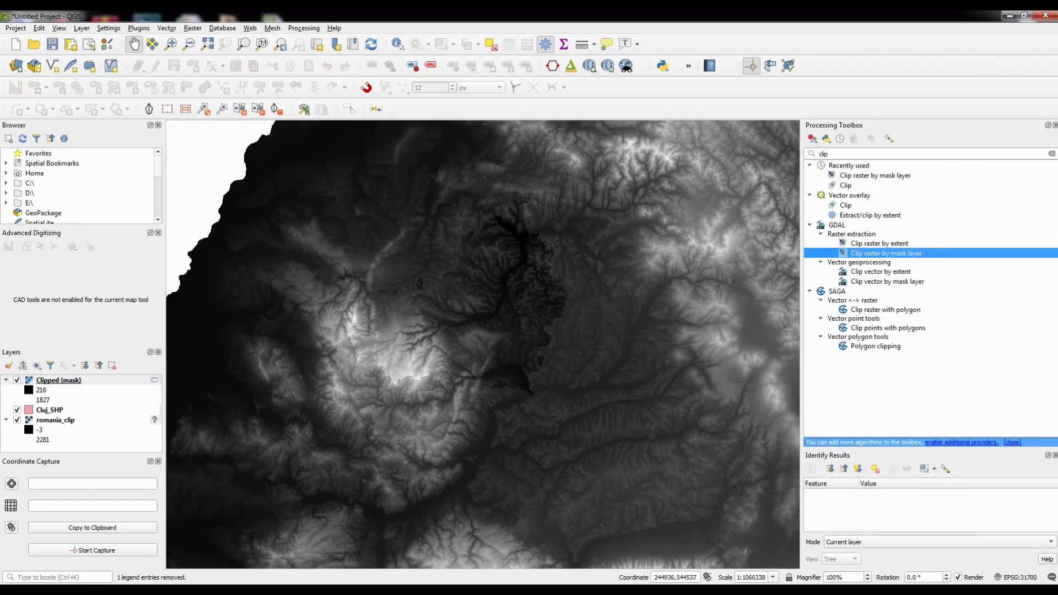
pyautogui.click(17, 420)
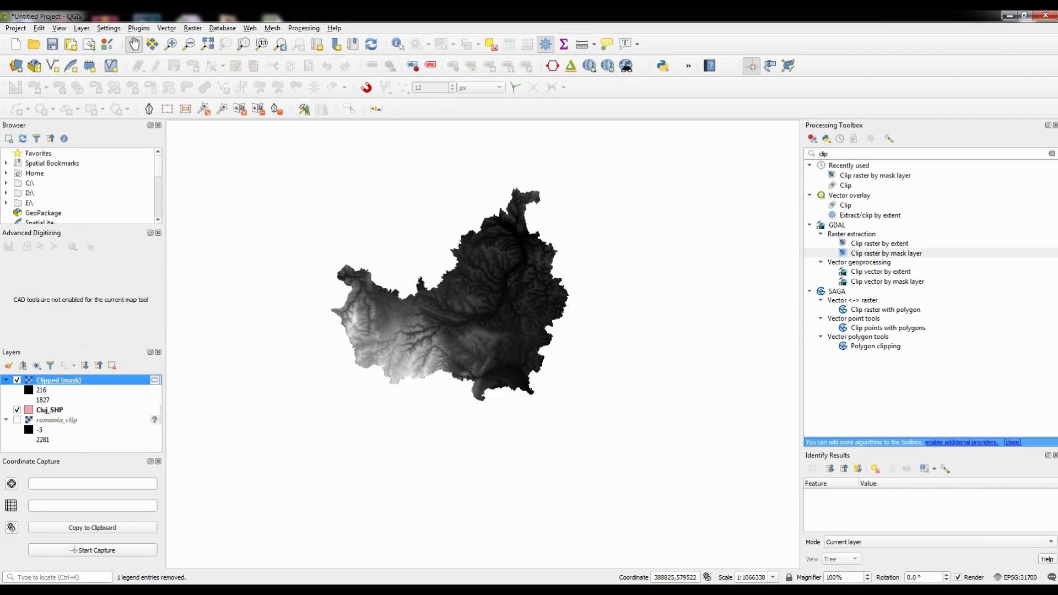
pyautogui.moveTo(448, 301); pyautogui.dragTo(480, 307)
pyautogui.scroll(3, 480, 306)
pyautogui.scroll(-2, 483, 344)
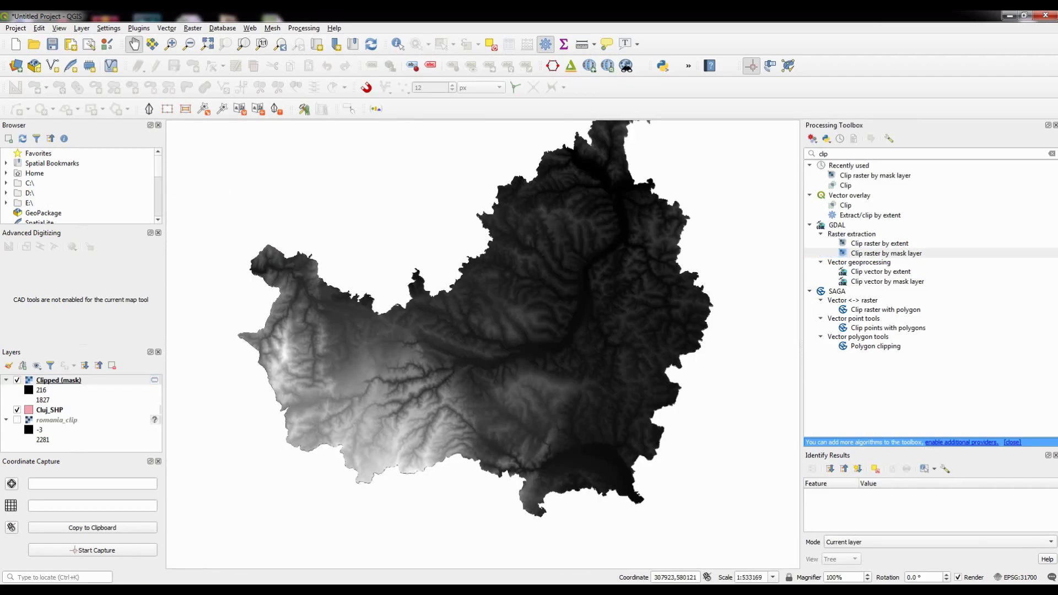
# Step: Compare the clipped raster's outline with the Cluj_SHP polygon by switching the layers' visibility off and back on
pyautogui.click(16, 409)
pyautogui.click(17, 410)
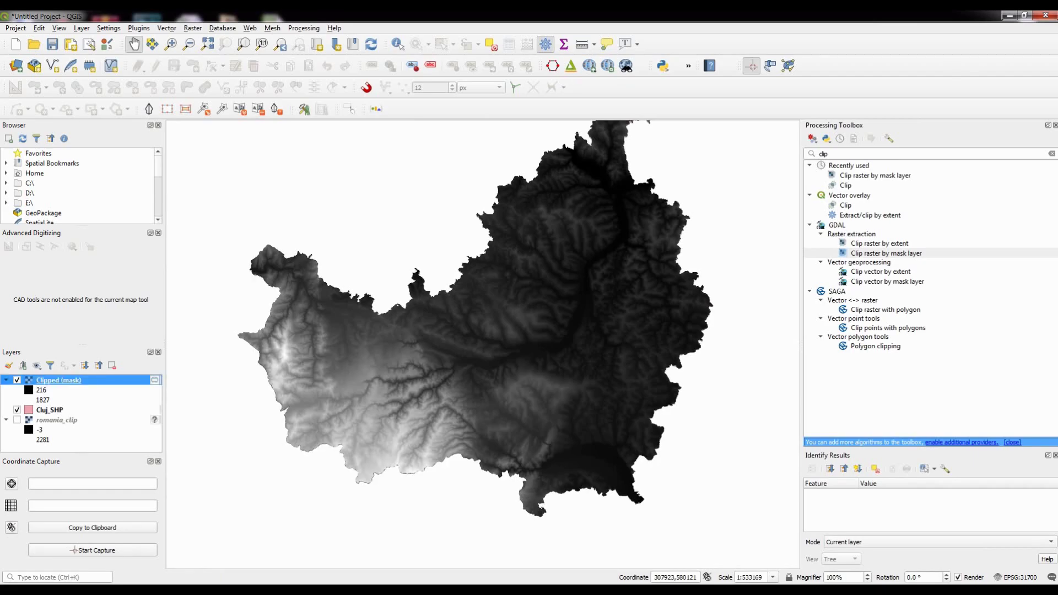
pyautogui.click(16, 379)
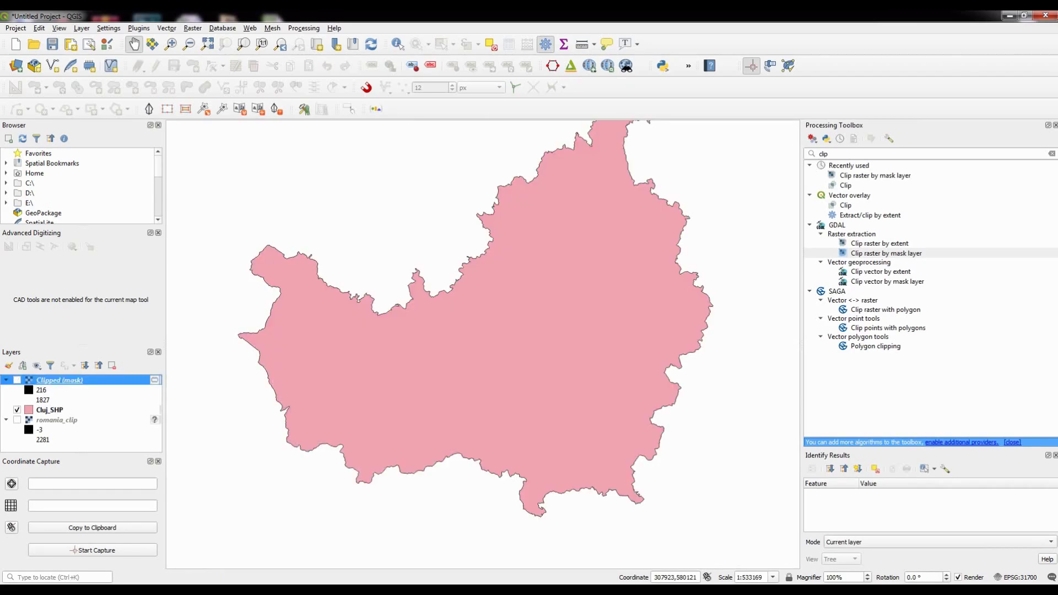
pyautogui.click(16, 380)
pyautogui.moveTo(474, 318); pyautogui.dragTo(484, 355)
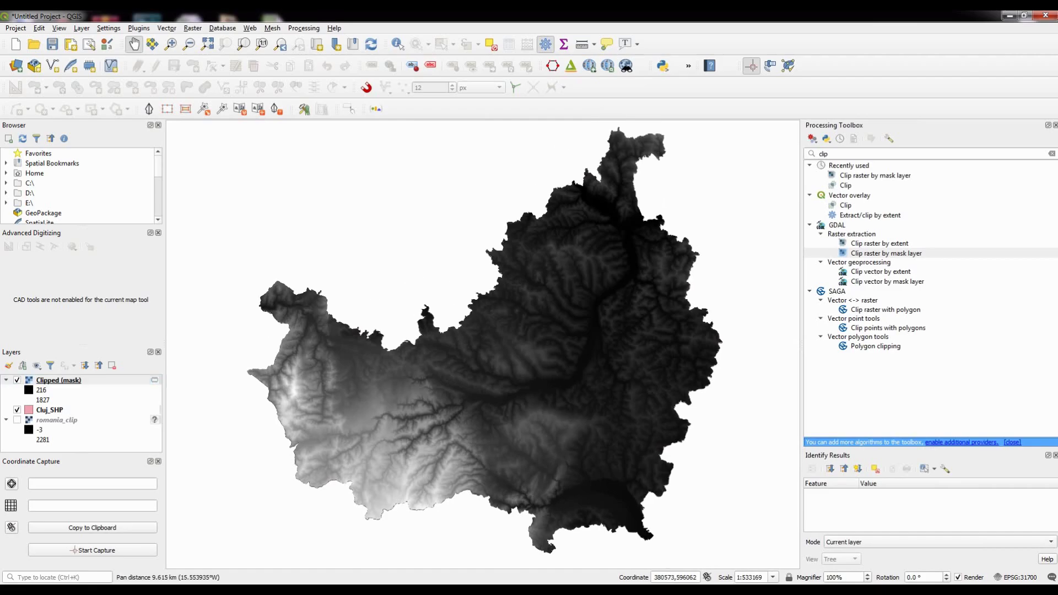
pyautogui.scroll(-1, 483, 355)
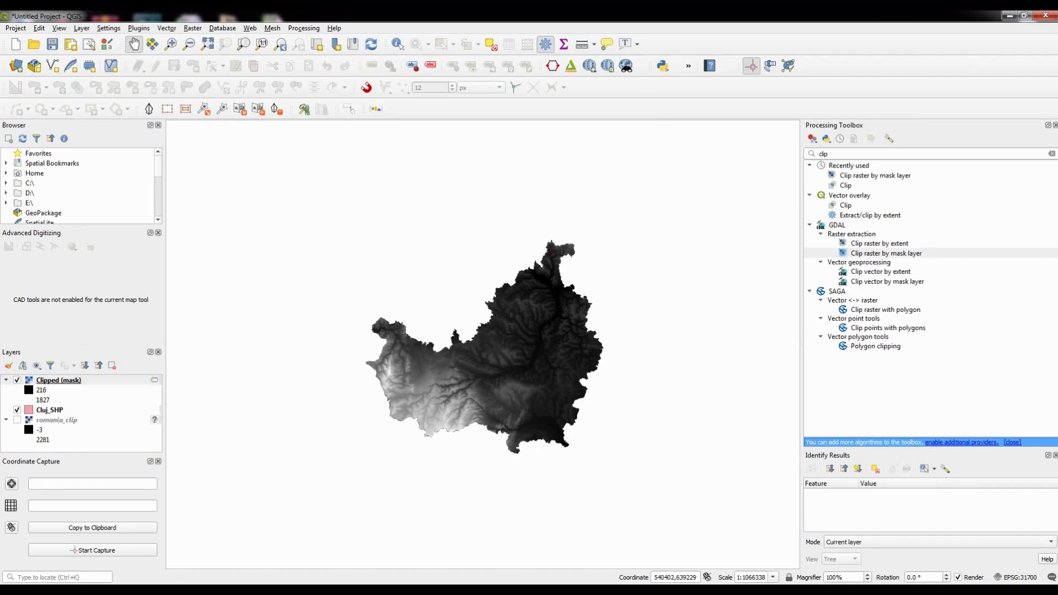
pyautogui.click(880, 271)
pyautogui.click(879, 243)
pyautogui.click(886, 253)
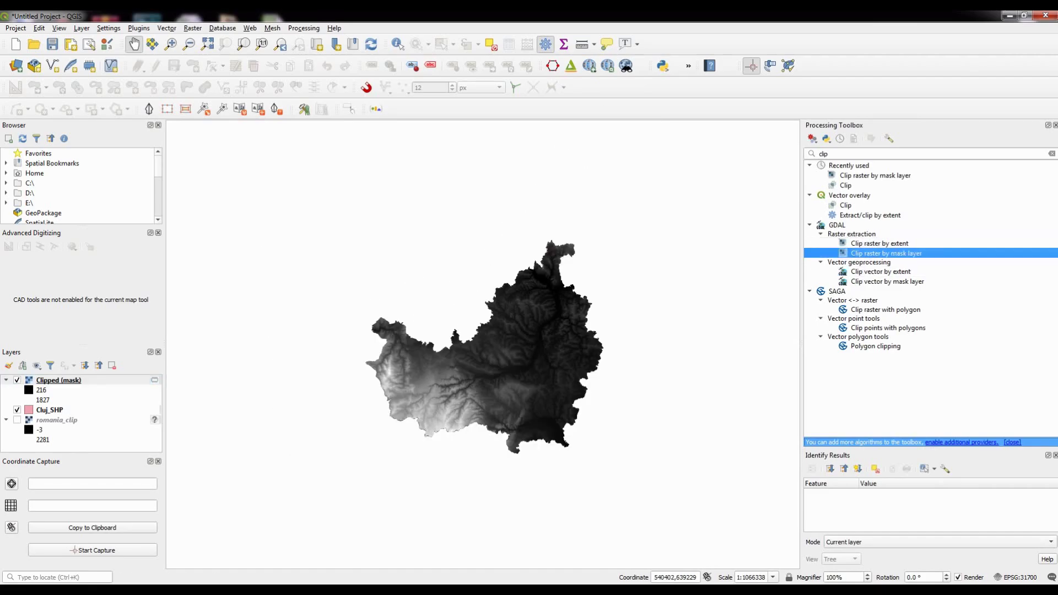